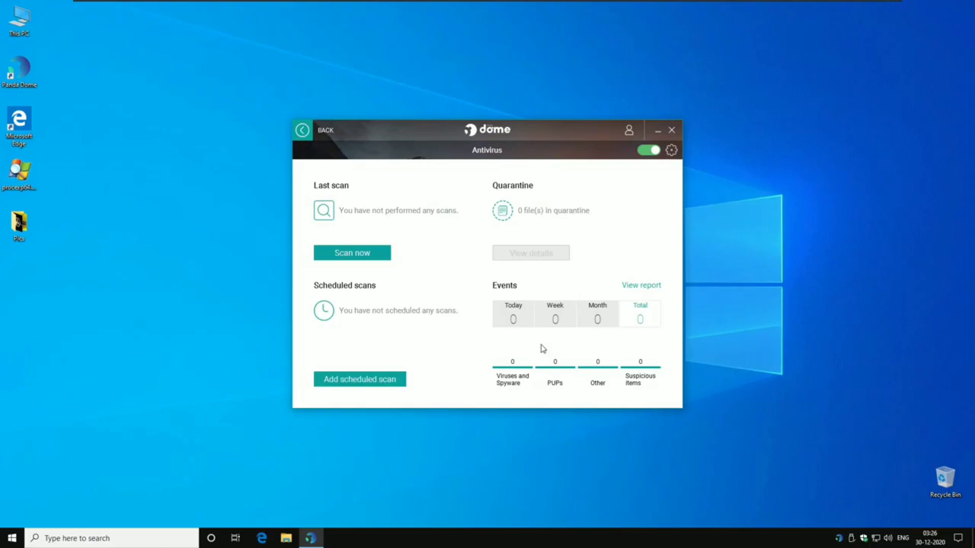
- Open the antivirus settings, enable scanning of compressed files and review the exclusions
{"action": "left_click", "coordinate": [671, 150]}
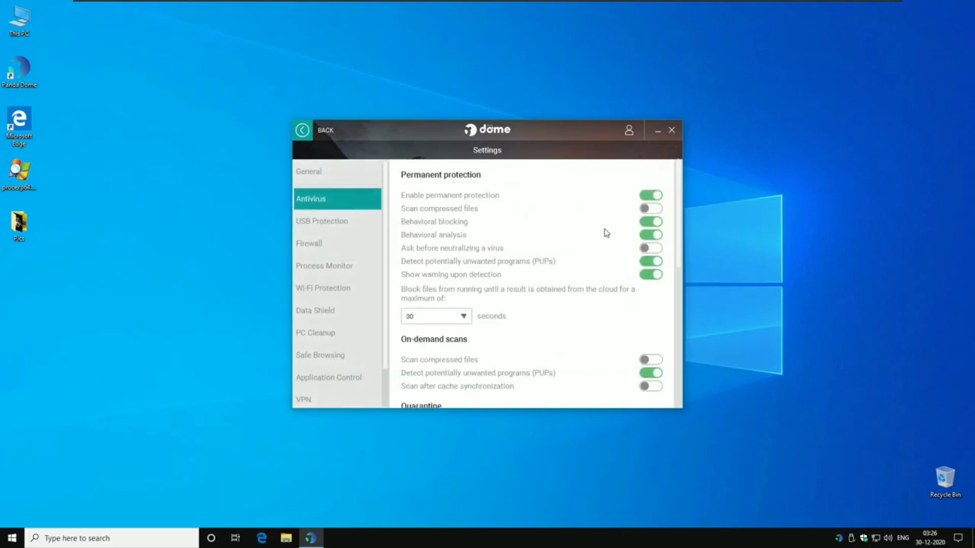
{"action": "left_click", "coordinate": [655, 210]}
{"action": "scroll", "coordinate": [661, 267], "scroll_direction": "down", "scroll_amount": 2}
{"action": "left_click", "coordinate": [658, 299]}
{"action": "left_click_drag", "start_coordinate": [678, 280], "coordinate": [679, 356]}
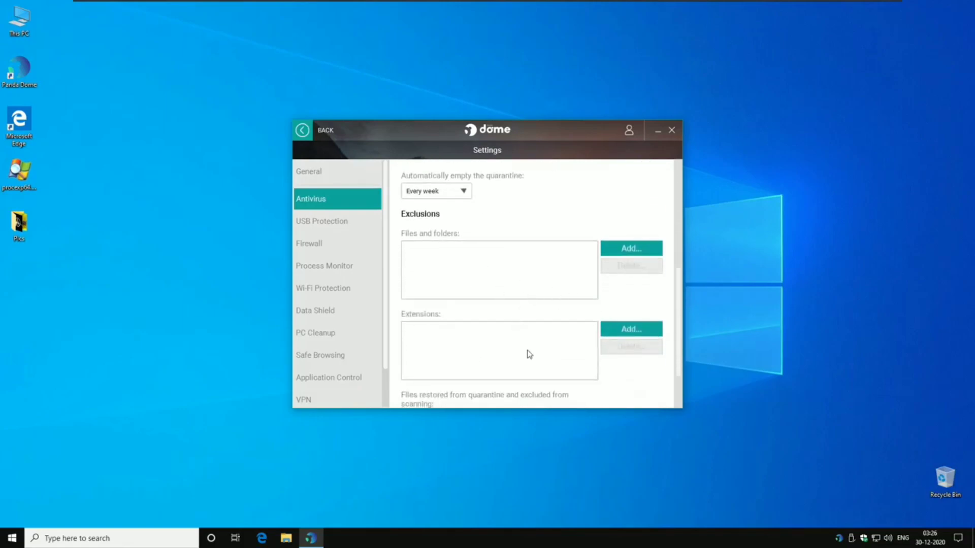
{"action": "left_click_drag", "start_coordinate": [678, 311], "coordinate": [680, 372]}
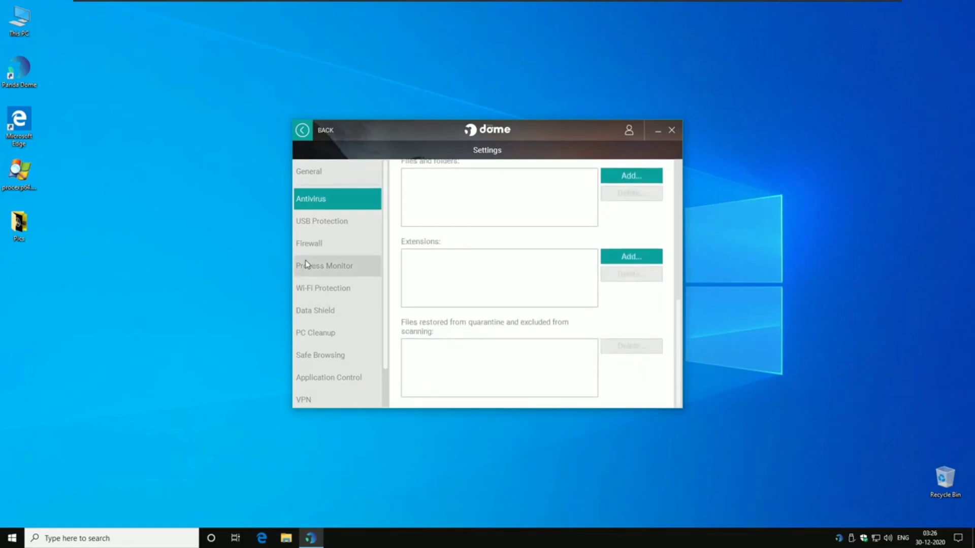
- Review the USB Protection, Firewall, Process Monitor and Wi-Fi Protection settings, including the firewall's program rules and intrusion checks
{"action": "left_click", "coordinate": [319, 221]}
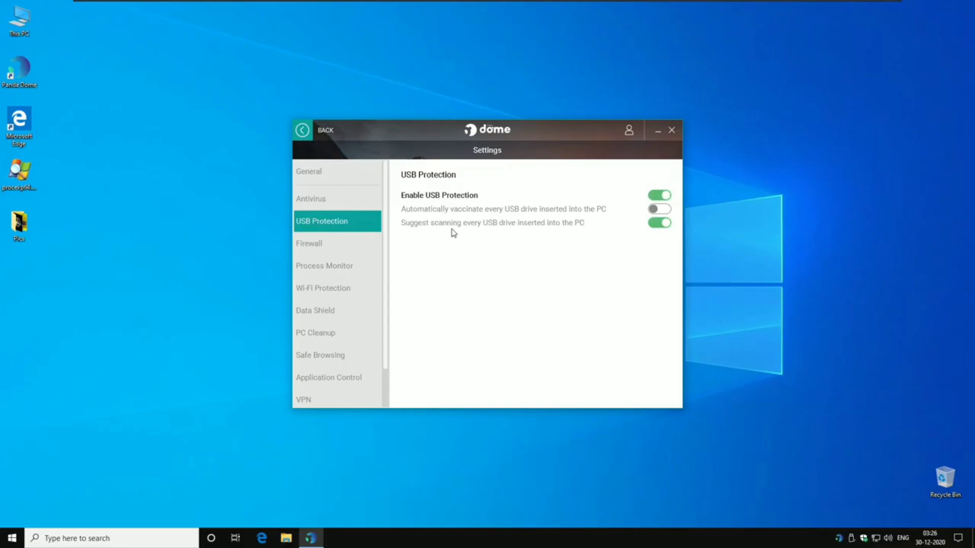
{"action": "left_click", "coordinate": [365, 248]}
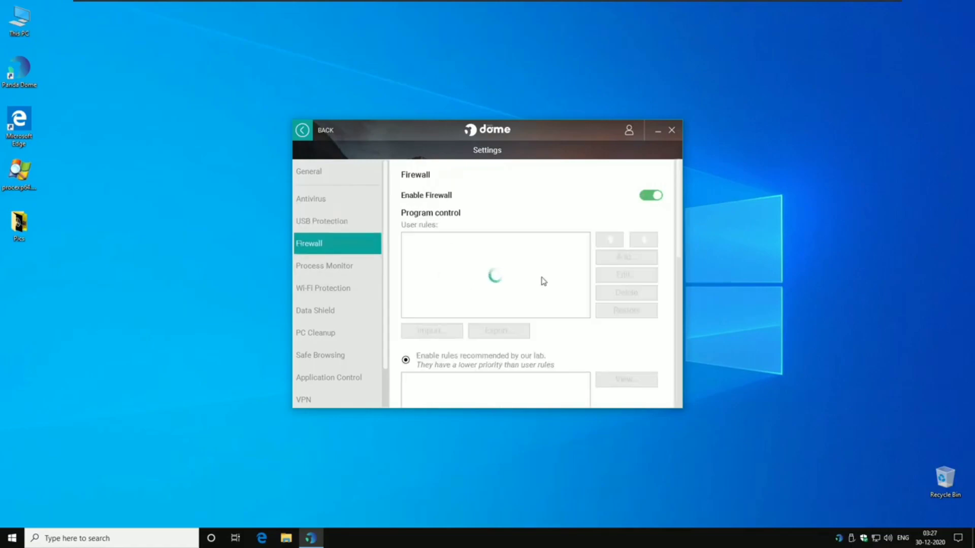
{"action": "left_click", "coordinate": [536, 258]}
{"action": "scroll", "coordinate": [536, 261], "scroll_direction": "down", "scroll_amount": 5}
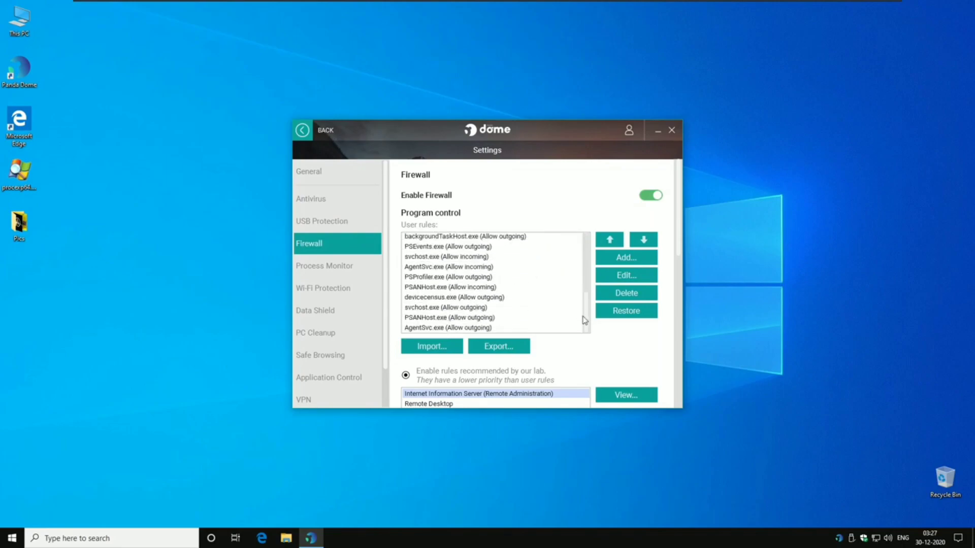
{"action": "scroll", "coordinate": [594, 325], "scroll_direction": "down", "scroll_amount": 8}
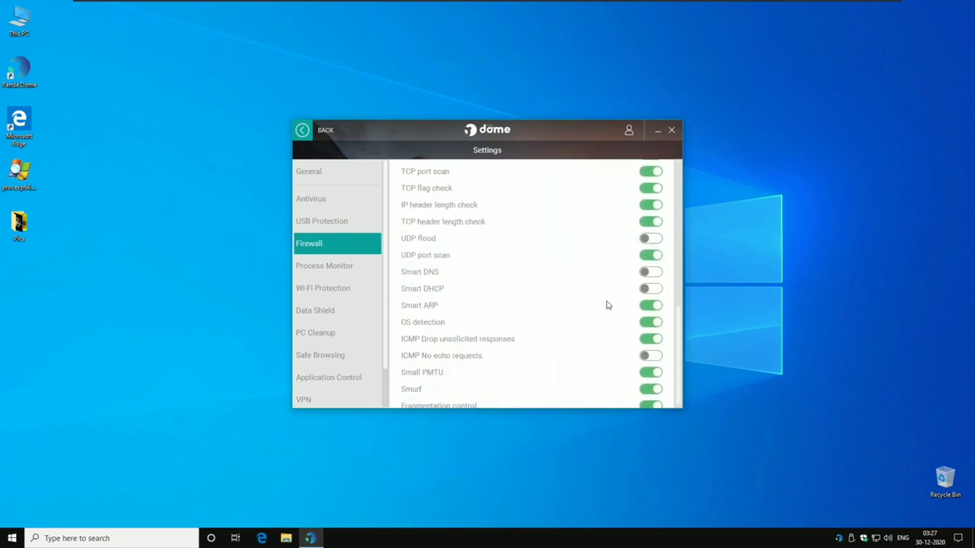
{"action": "left_click", "coordinate": [342, 266]}
{"action": "left_click", "coordinate": [379, 287]}
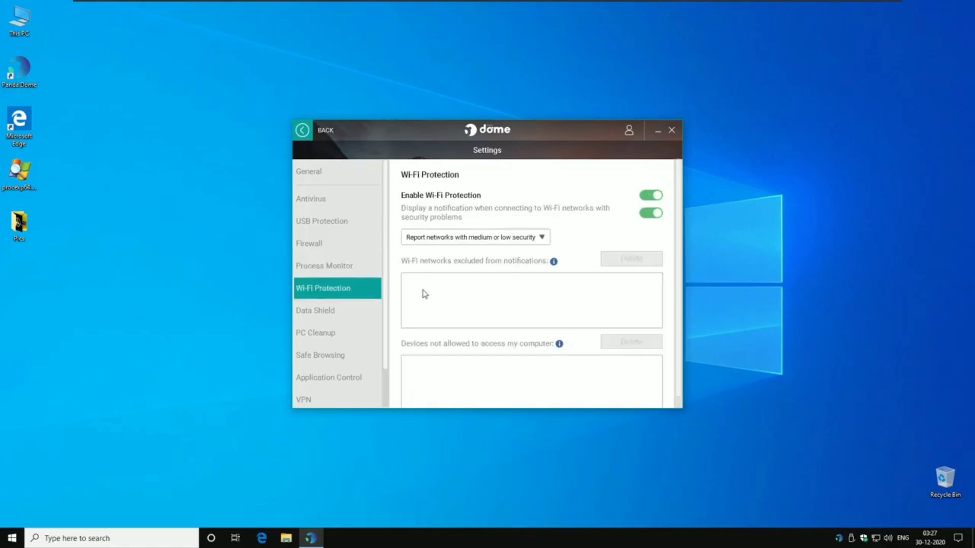
- Enable Data Shield and complete its introductory setup
{"action": "left_click", "coordinate": [337, 311]}
{"action": "left_click", "coordinate": [651, 196]}
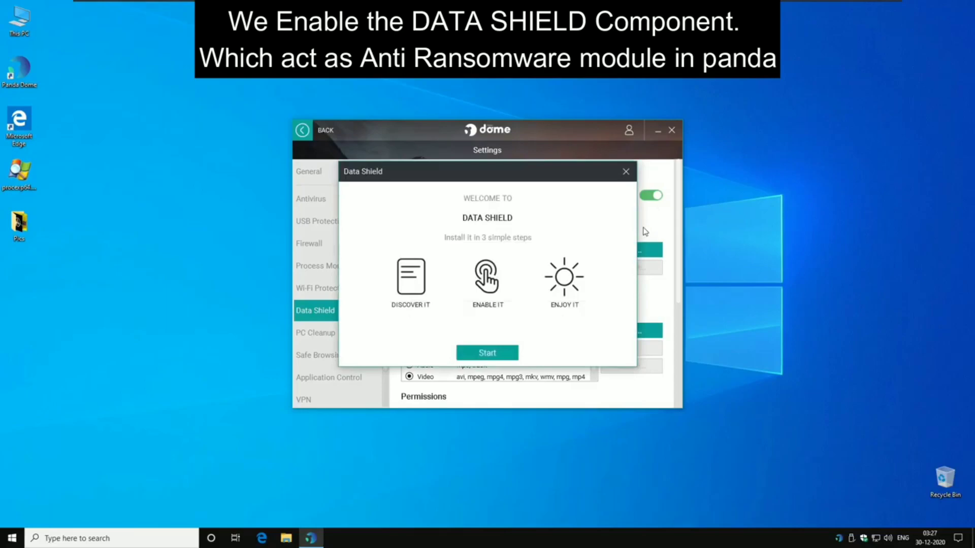
{"action": "left_click", "coordinate": [502, 351]}
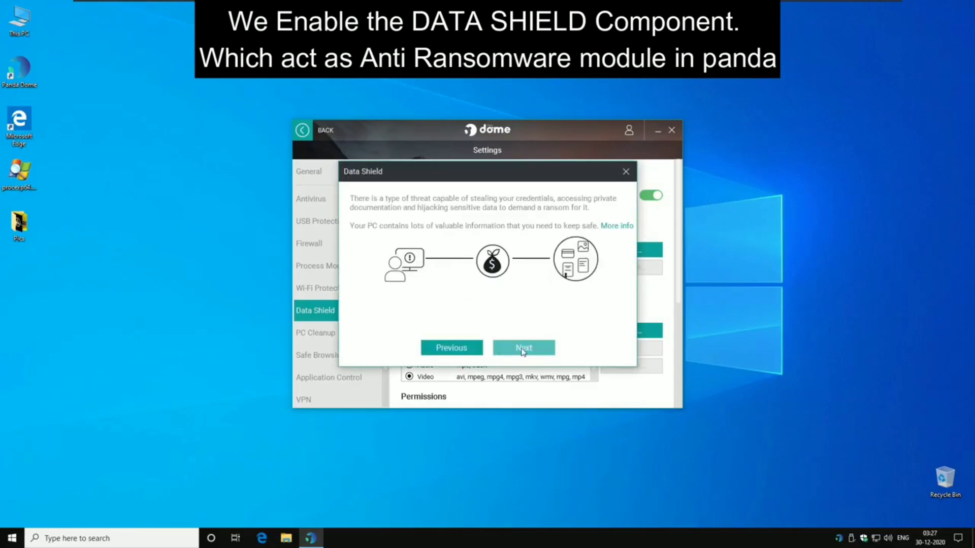
{"action": "left_click", "coordinate": [523, 351]}
{"action": "left_click", "coordinate": [523, 352]}
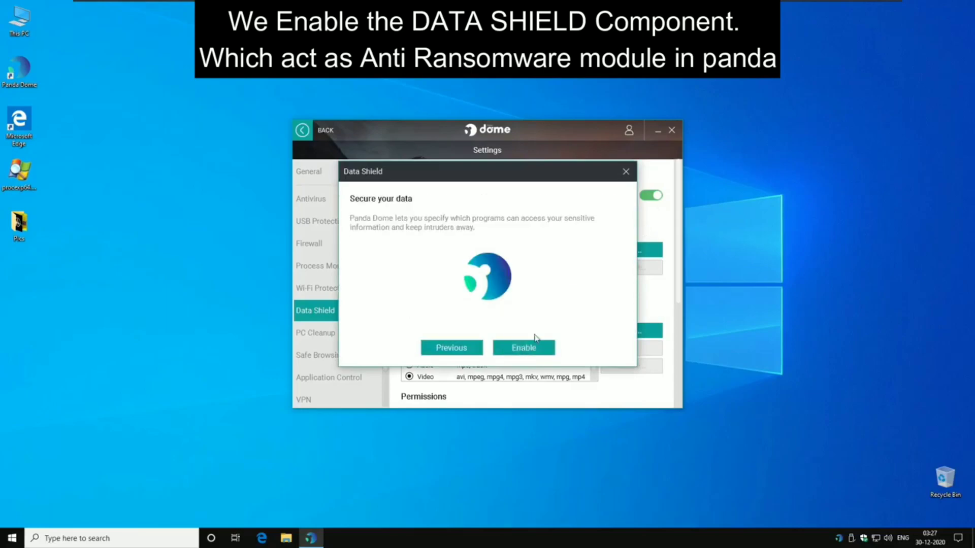
{"action": "left_click", "coordinate": [524, 348]}
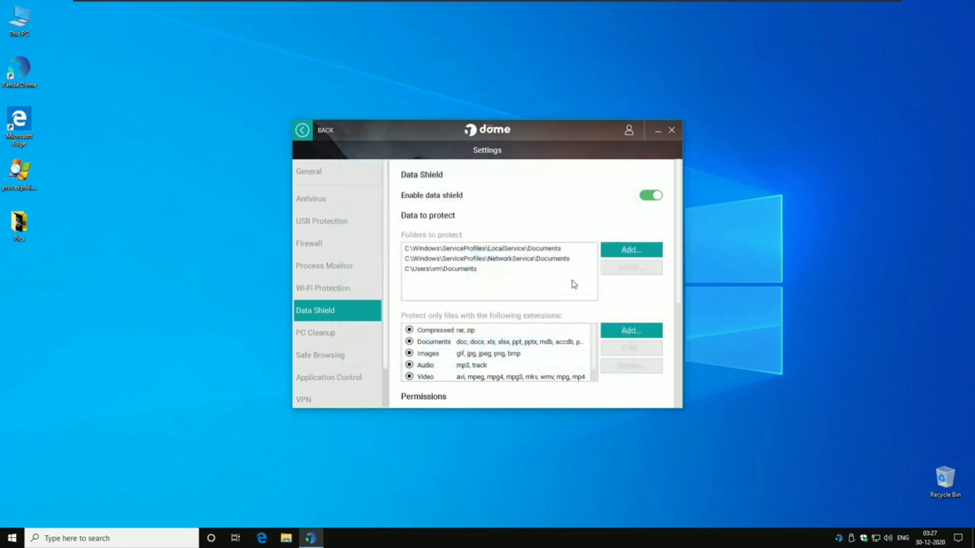
- Add the folder C:\Users\vm\Pictures to the folders protected by Data Shield
{"action": "left_click", "coordinate": [551, 250]}
{"action": "left_click", "coordinate": [541, 259]}
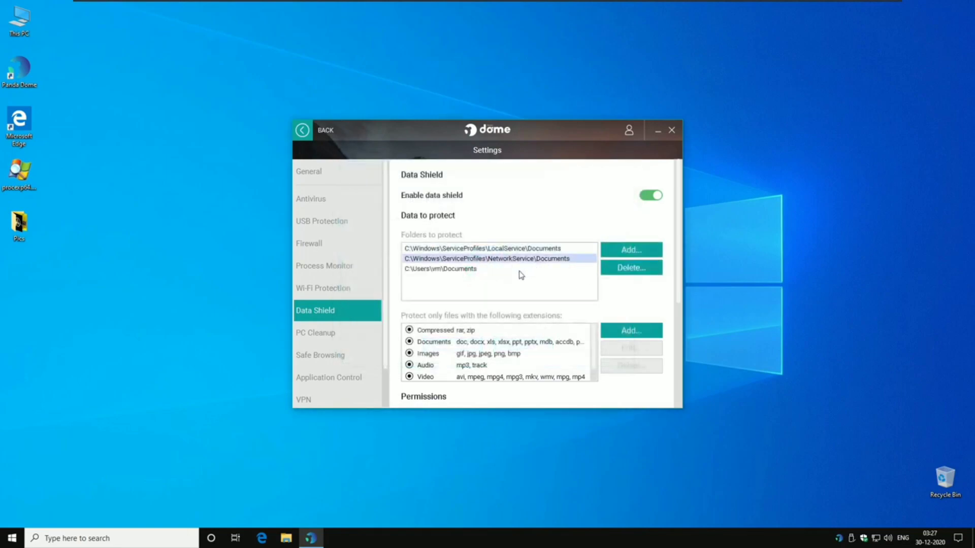
{"action": "left_click", "coordinate": [524, 269]}
{"action": "left_click", "coordinate": [623, 251]}
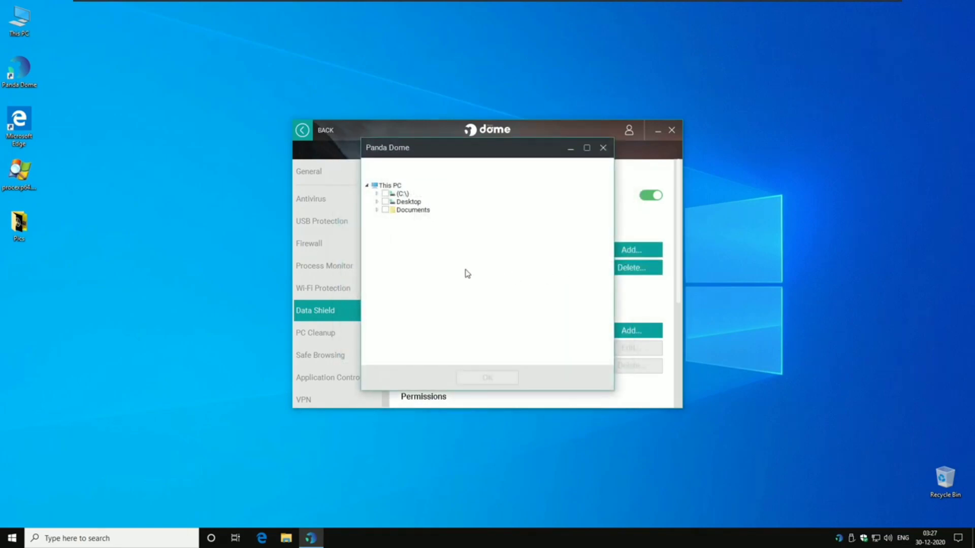
{"action": "left_click", "coordinate": [377, 209]}
{"action": "left_click", "coordinate": [376, 202]}
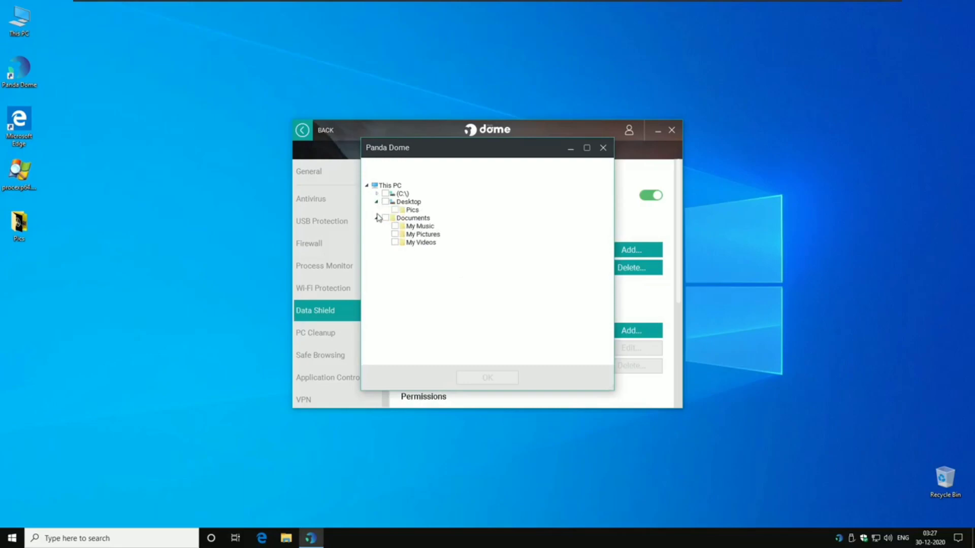
{"action": "left_click", "coordinate": [377, 194]}
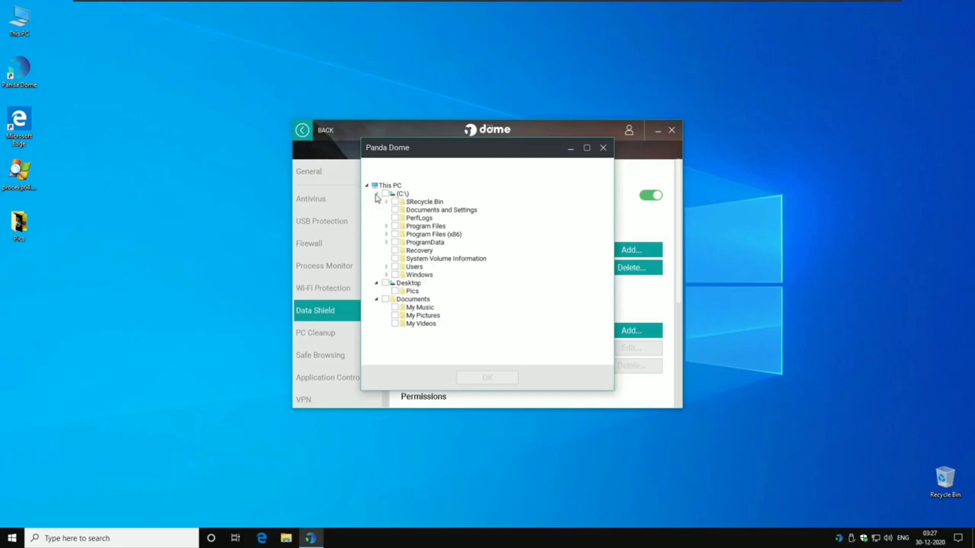
{"action": "left_click", "coordinate": [388, 266]}
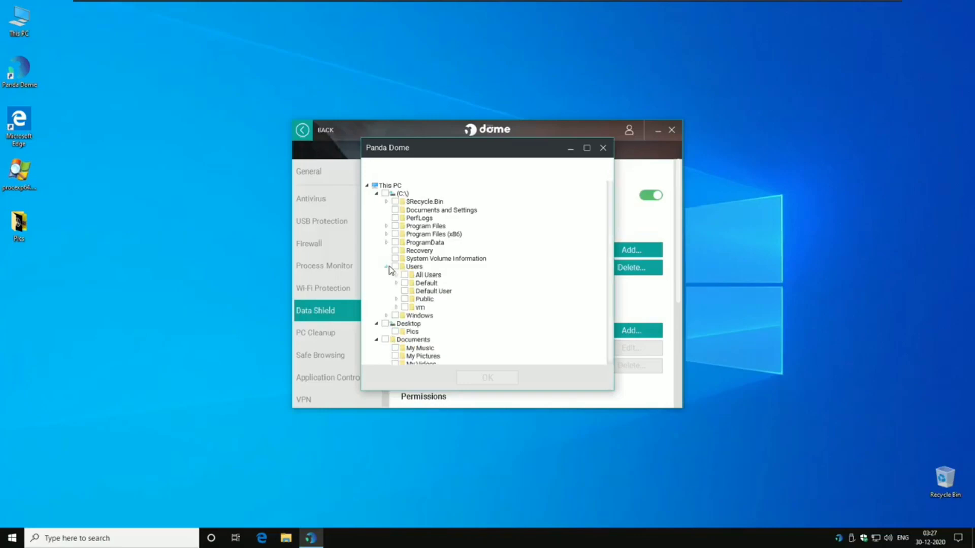
{"action": "left_click", "coordinate": [396, 308]}
{"action": "scroll", "coordinate": [432, 333], "scroll_direction": "down", "scroll_amount": 7}
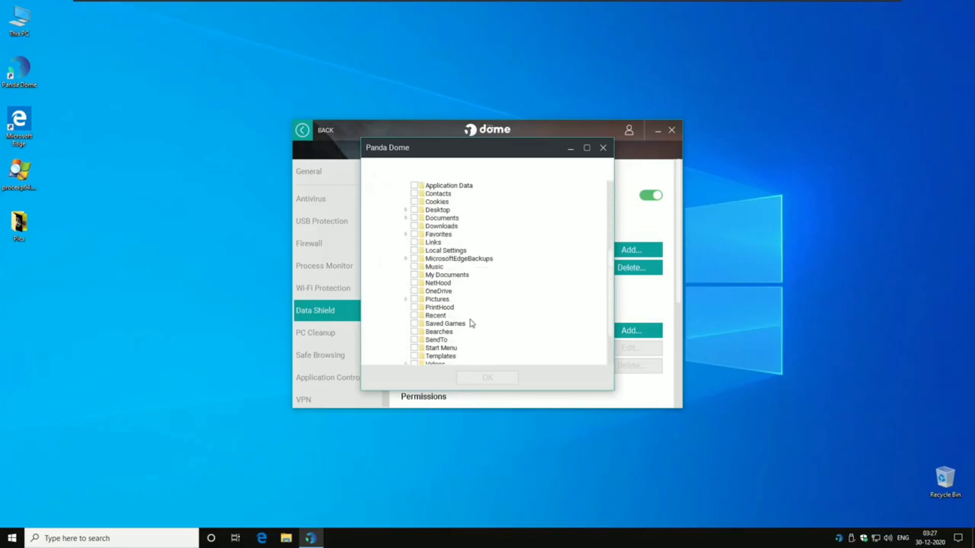
{"action": "double_click", "coordinate": [443, 276]}
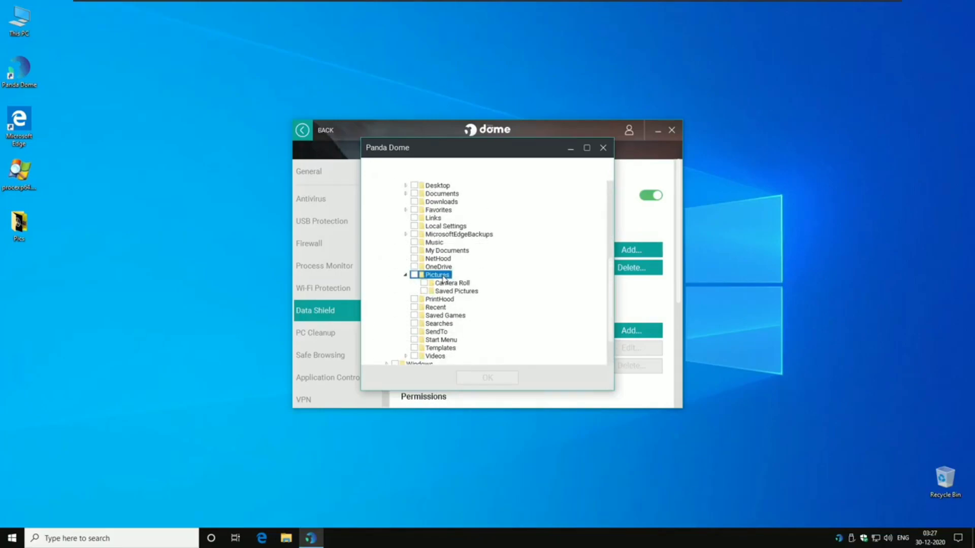
{"action": "left_click", "coordinate": [414, 275]}
{"action": "left_click", "coordinate": [480, 377]}
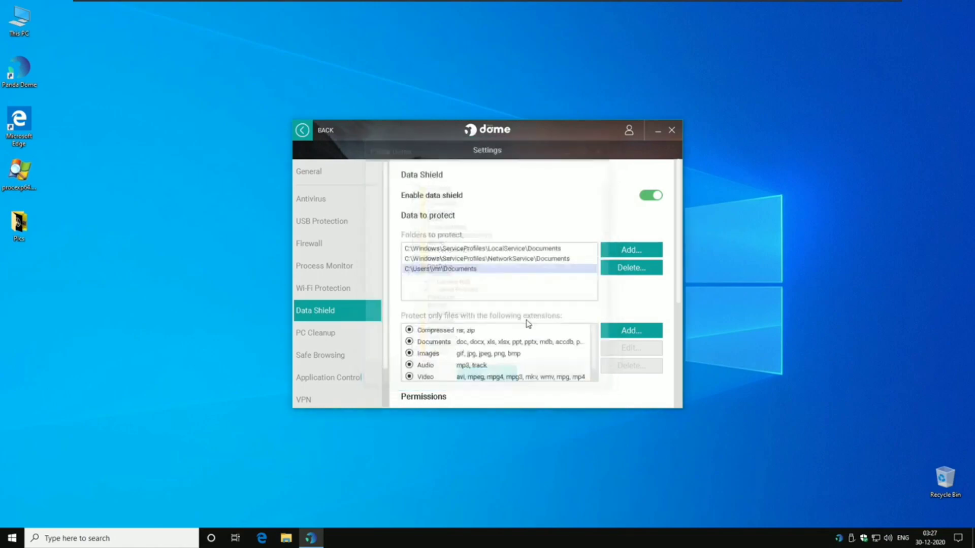
{"action": "scroll", "coordinate": [508, 334], "scroll_direction": "down", "scroll_amount": 1}
{"action": "scroll", "coordinate": [503, 337], "scroll_direction": "up", "scroll_amount": 1}
- Examine the file extensions in Data Shield's Documents category and close it without changes
{"action": "left_click", "coordinate": [500, 341]}
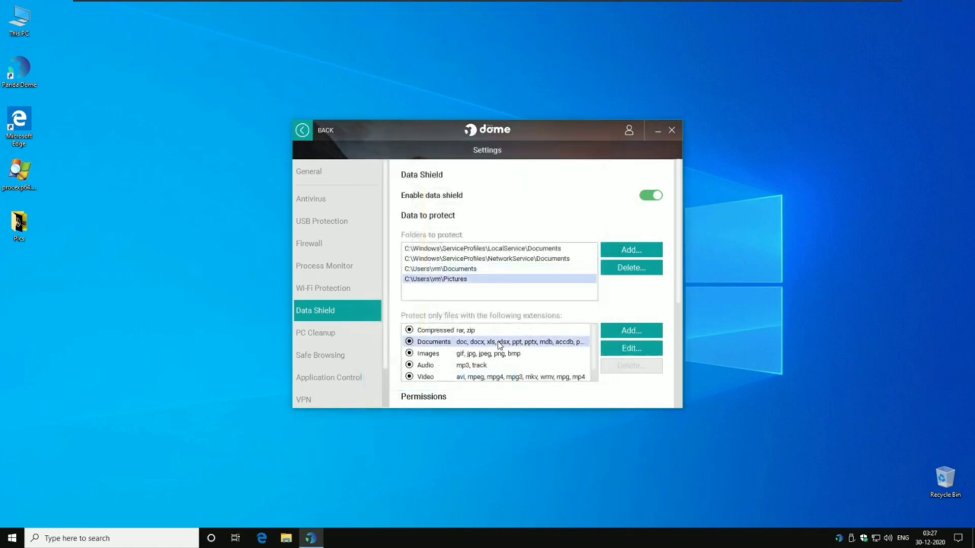
{"action": "left_click", "coordinate": [628, 348]}
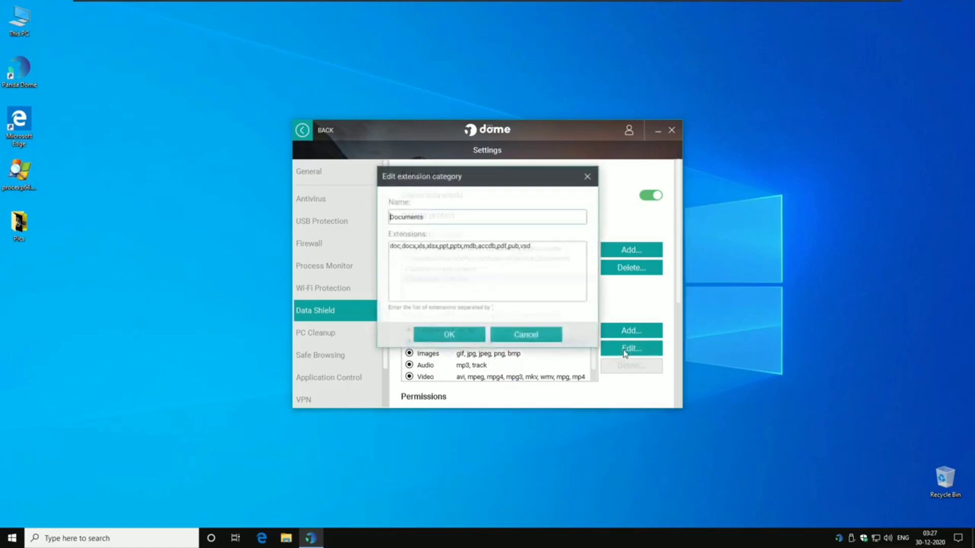
{"action": "left_click", "coordinate": [546, 254]}
{"action": "left_click_drag", "start_coordinate": [390, 247], "coordinate": [561, 250]}
{"action": "left_click", "coordinate": [561, 250]}
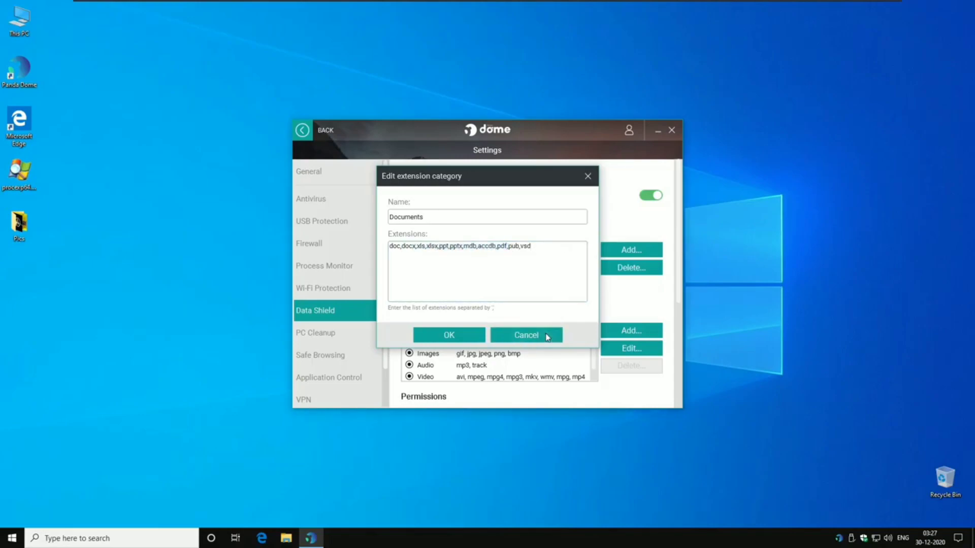
{"action": "left_click", "coordinate": [547, 335]}
{"action": "left_click", "coordinate": [518, 356]}
{"action": "scroll", "coordinate": [514, 366], "scroll_direction": "down", "scroll_amount": 1}
{"action": "scroll", "coordinate": [514, 365], "scroll_direction": "up", "scroll_amount": 1}
- Add a protected extension category named ".exe" with the extensions .exe and .msi, and check it in the list
{"action": "left_click", "coordinate": [631, 331]}
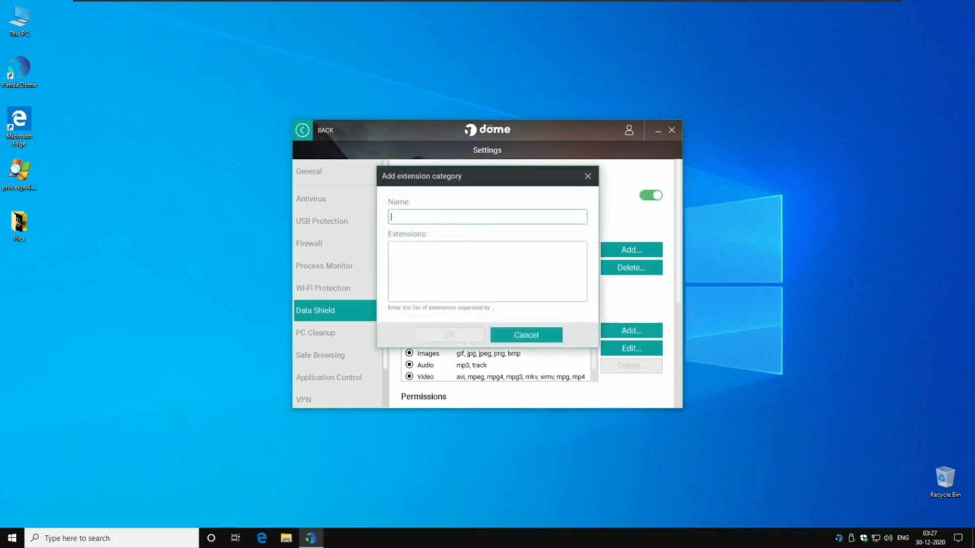
{"action": "left_click", "coordinate": [417, 262]}
{"action": "type", "text": ".exe, msi"}
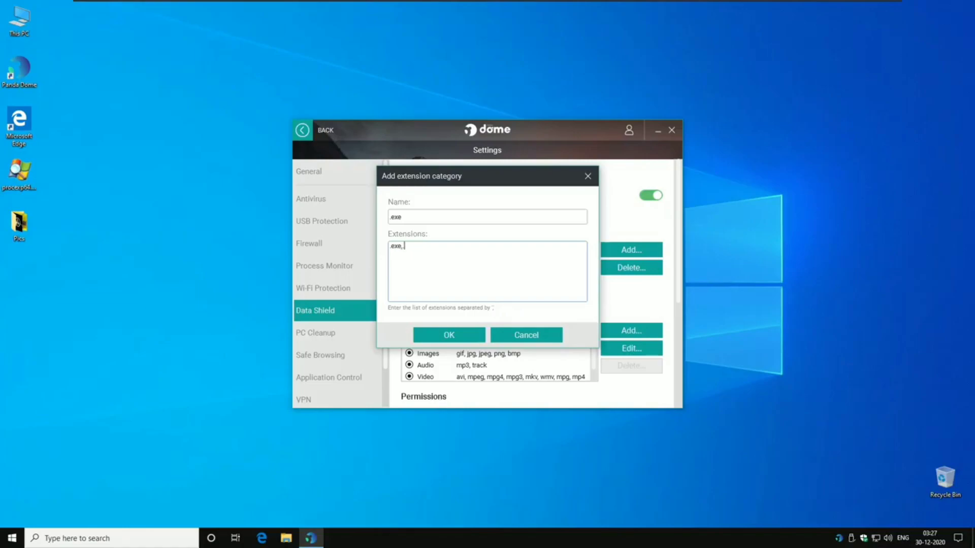
{"action": "left_click", "coordinate": [460, 335]}
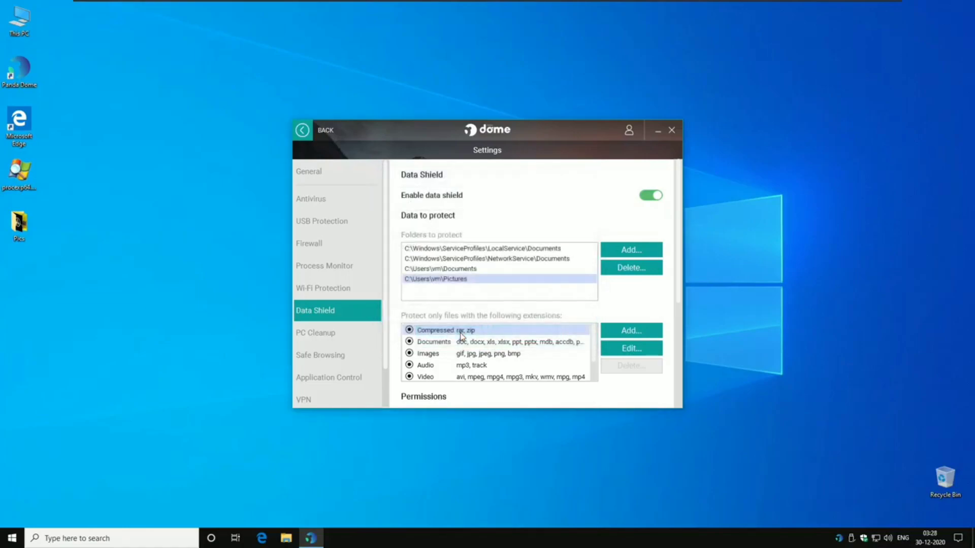
{"action": "left_click", "coordinate": [554, 352]}
{"action": "scroll", "coordinate": [553, 350], "scroll_direction": "down", "scroll_amount": 1}
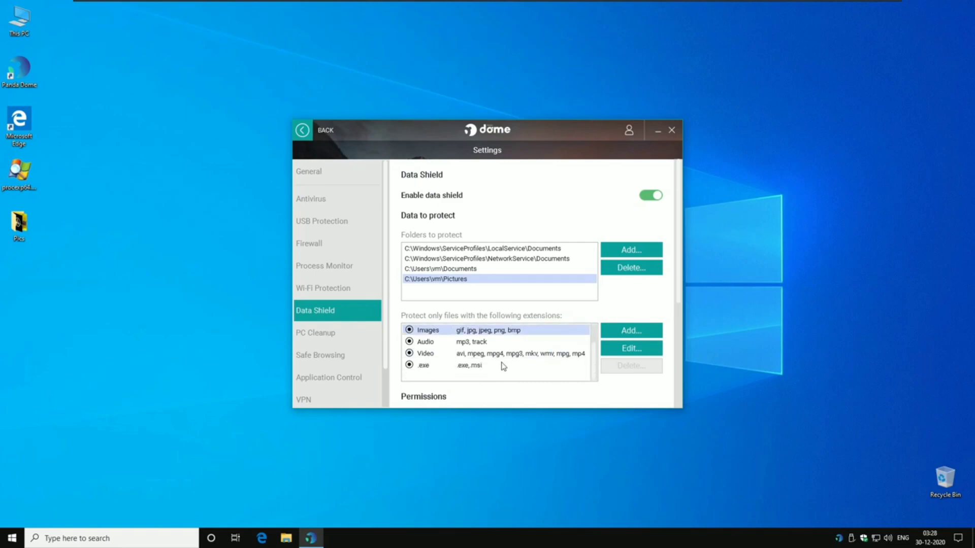
{"action": "left_click", "coordinate": [502, 366]}
{"action": "left_click", "coordinate": [531, 346]}
{"action": "scroll", "coordinate": [531, 347], "scroll_direction": "up", "scroll_amount": 1}
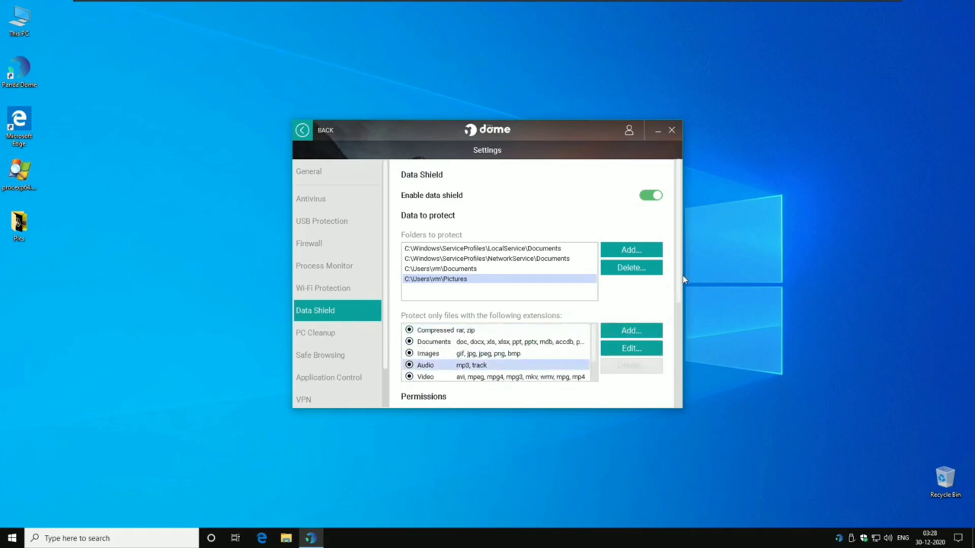
{"action": "left_click_drag", "start_coordinate": [678, 266], "coordinate": [690, 155]}
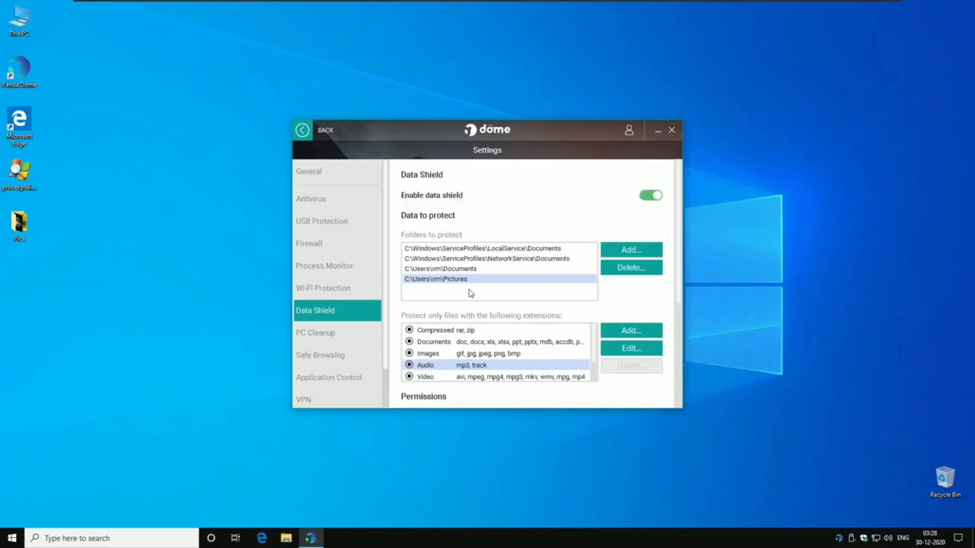
- Review the PC Cleanup, Safe Browsing, Application Control, VPN and Update manager settings, and return to the main dashboard
{"action": "left_click", "coordinate": [355, 340]}
{"action": "left_click", "coordinate": [353, 359]}
{"action": "left_click", "coordinate": [351, 375]}
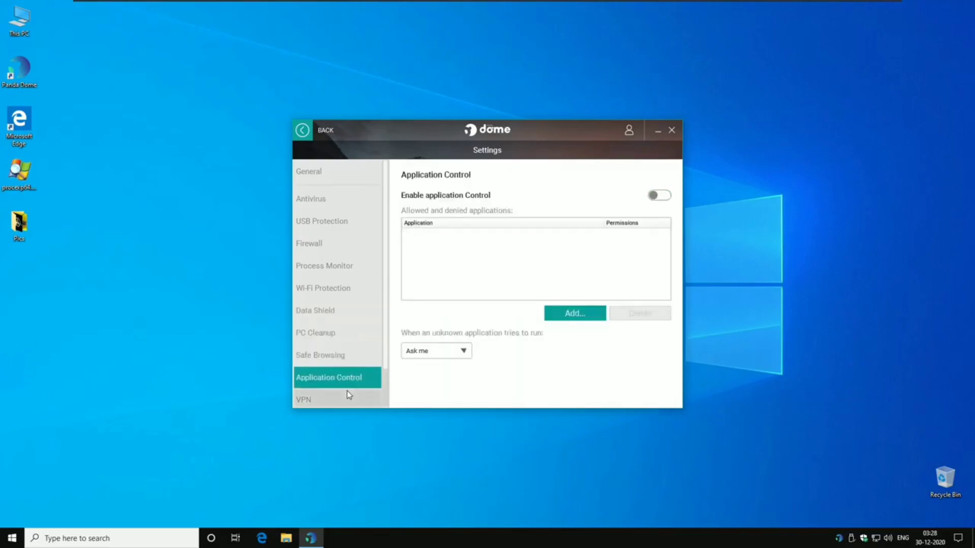
{"action": "scroll", "coordinate": [347, 389], "scroll_direction": "down", "scroll_amount": 1}
{"action": "left_click", "coordinate": [345, 379]}
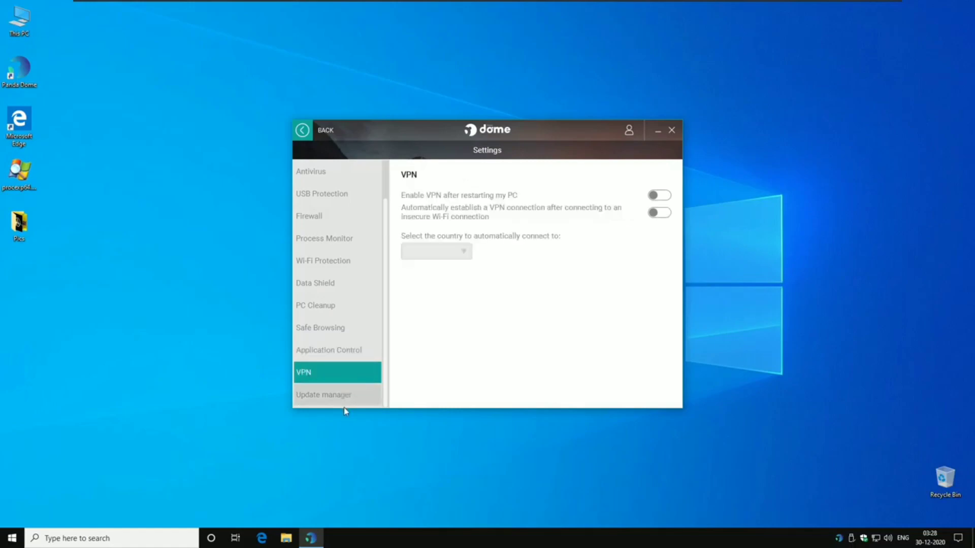
{"action": "left_click", "coordinate": [344, 395]}
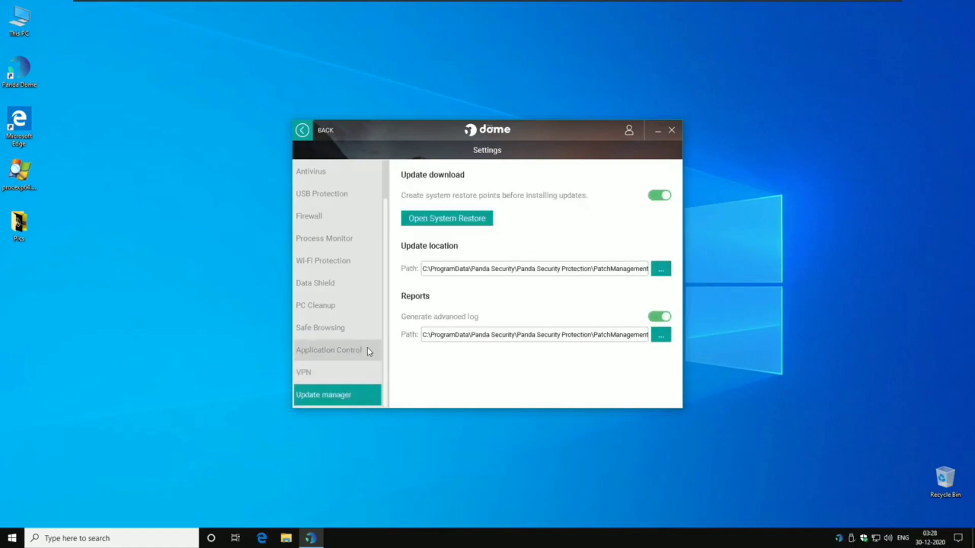
{"action": "left_click", "coordinate": [316, 133]}
{"action": "left_click", "coordinate": [320, 131]}
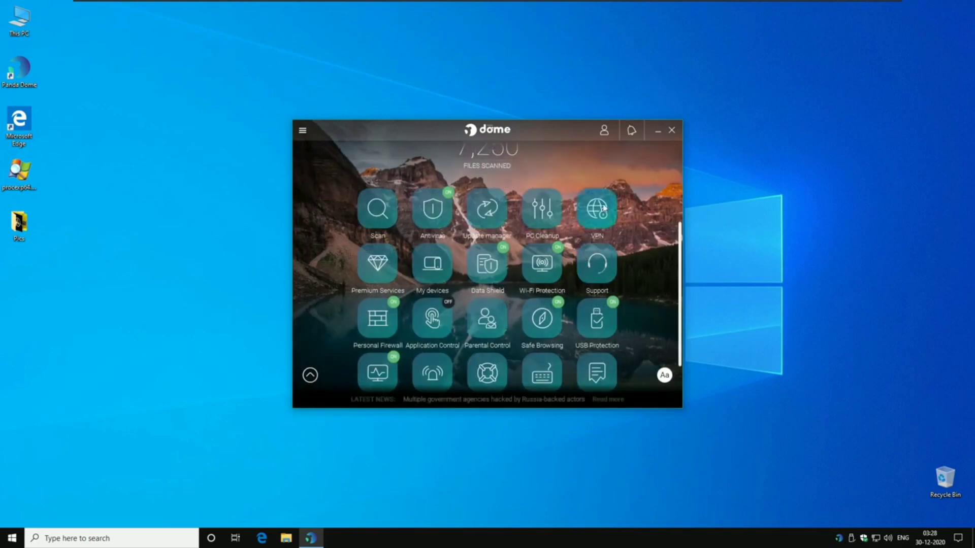
- Minimize the antivirus window and look through the Desktop, Downloads, Documents and Pictures folders in File Explorer
{"action": "left_click", "coordinate": [658, 132]}
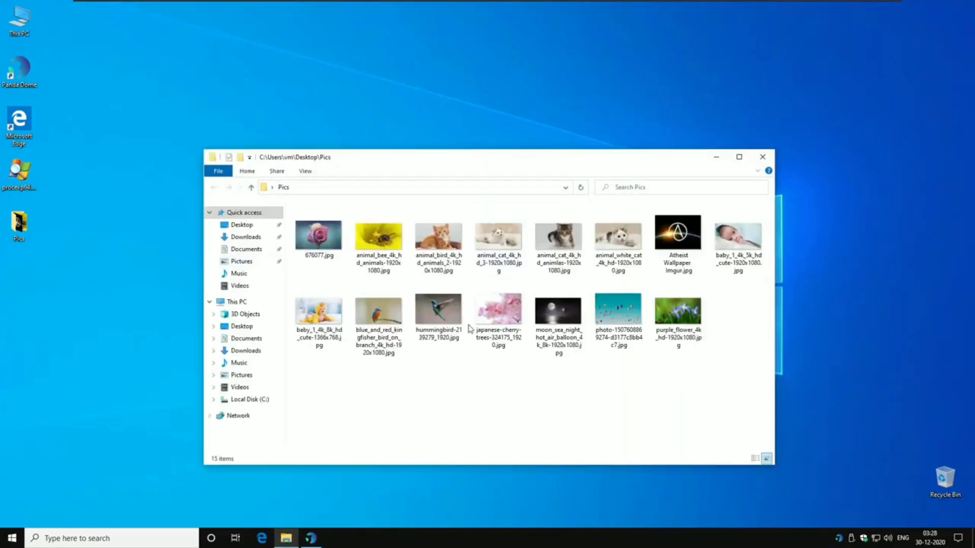
{"action": "left_click", "coordinate": [279, 225]}
{"action": "left_click", "coordinate": [278, 237]}
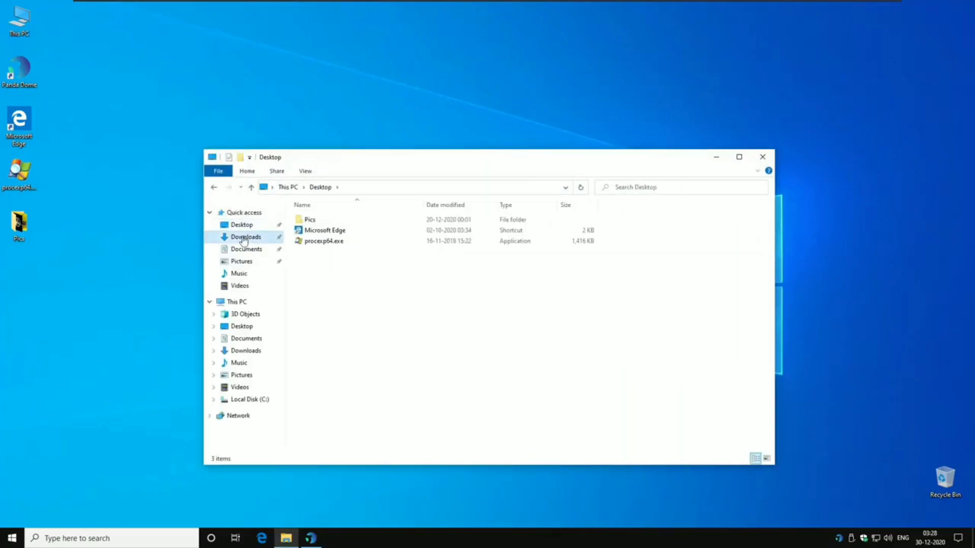
{"action": "left_click", "coordinate": [274, 250]}
{"action": "left_click", "coordinate": [240, 261]}
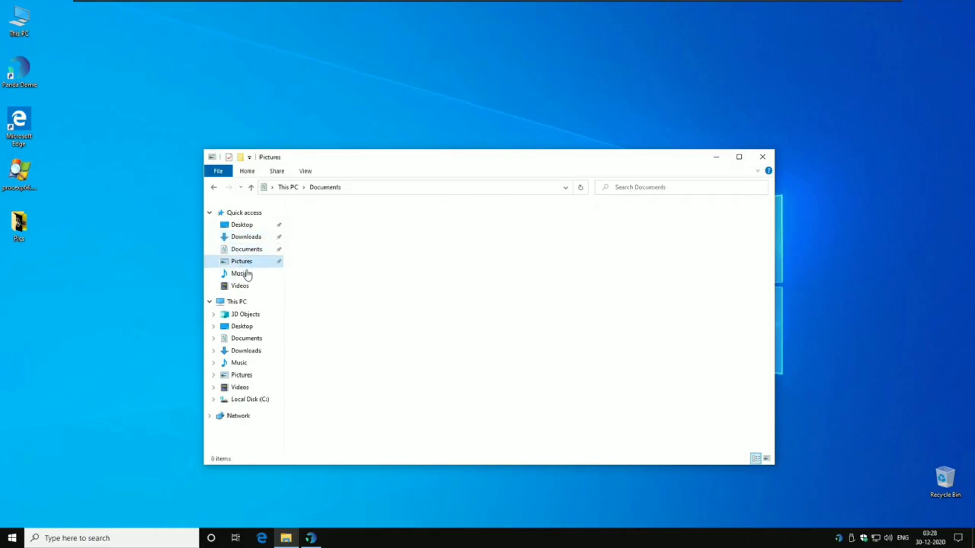
- Create a new text document named "Sample File.txt" in the Documents folder
{"action": "left_click", "coordinate": [245, 249]}
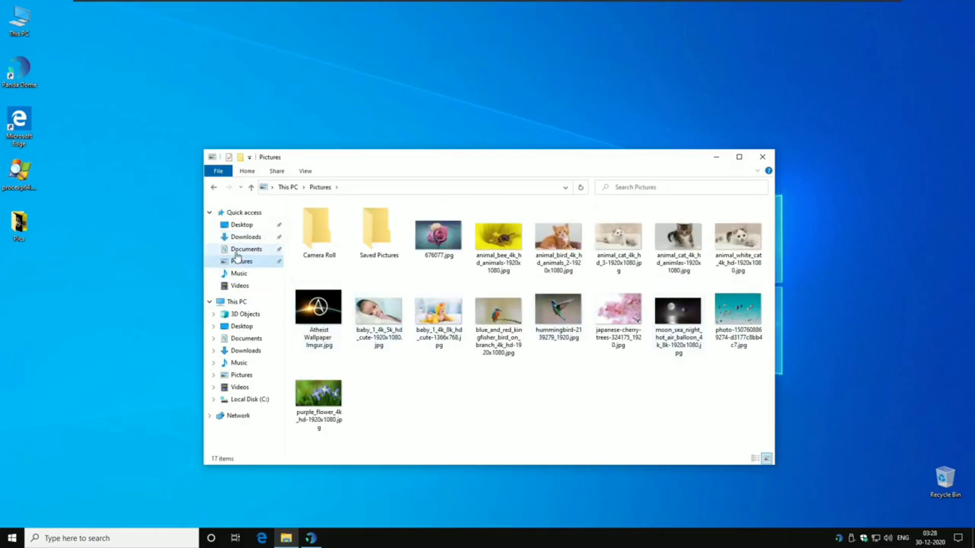
{"action": "right_click", "coordinate": [374, 261]}
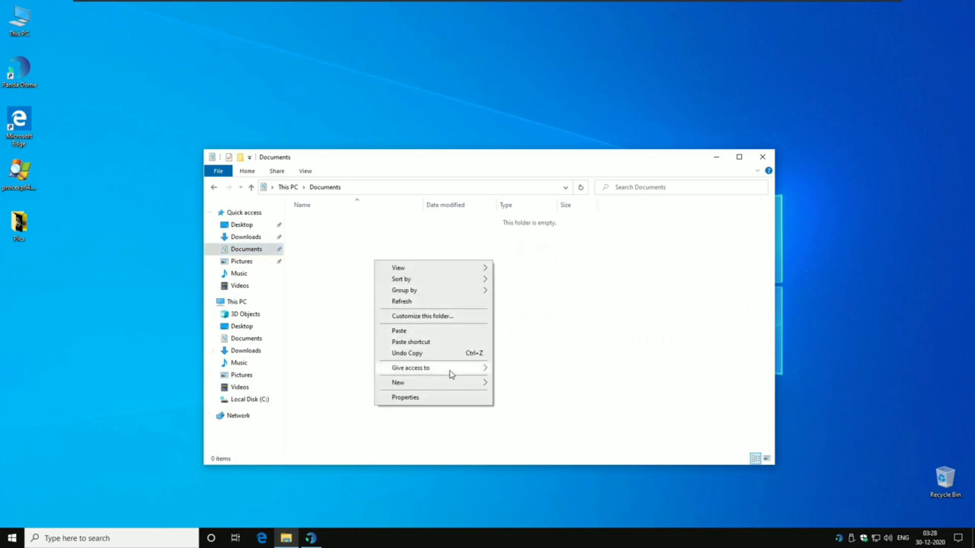
{"action": "mouse_move", "coordinate": [456, 387]}
{"action": "left_click", "coordinate": [528, 432]}
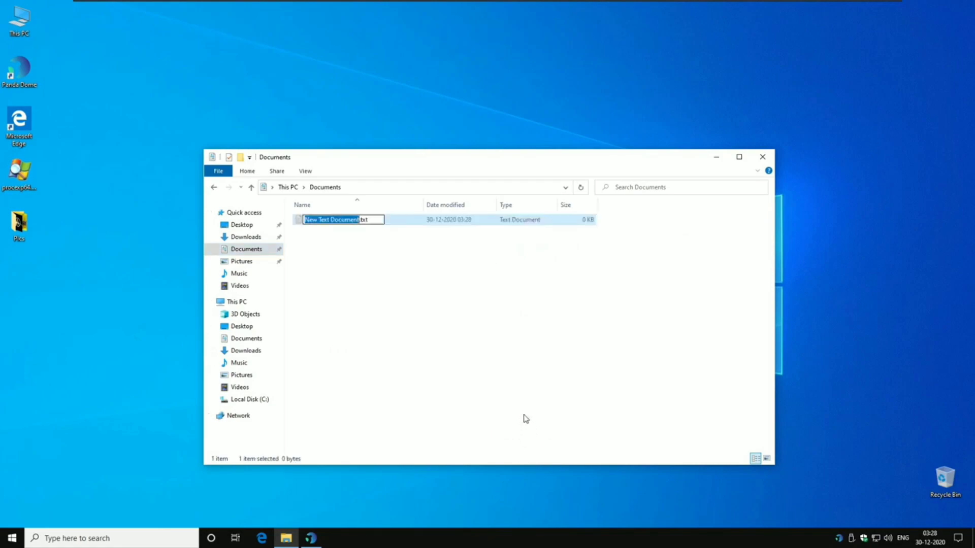
{"action": "type", "text": "Sample"}
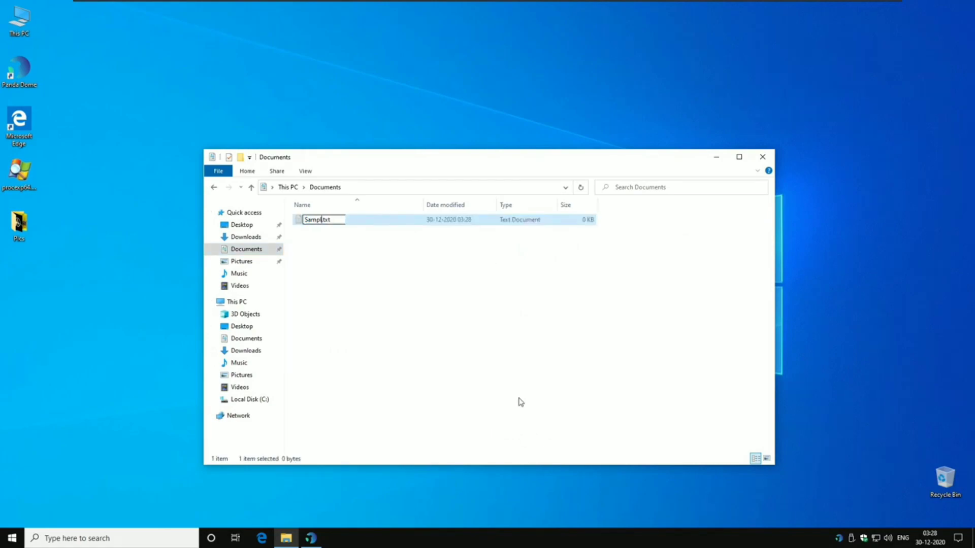
{"action": "type", "text": " File"}
{"action": "key", "text": "Return"}
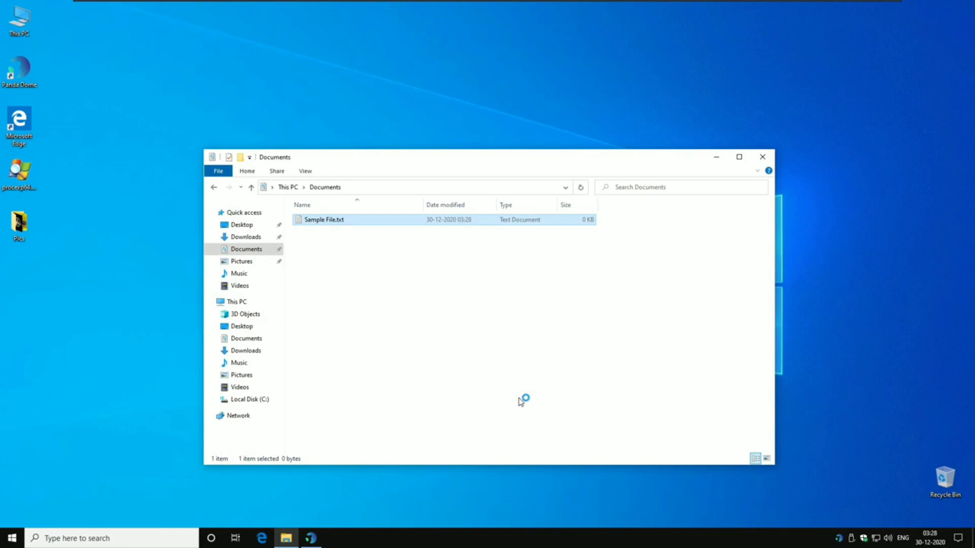
- Write "HI, Hello, Welcome" in Sample File.txt, save and close it, and reopen it briefly to check the text
{"action": "key", "text": "Return"}
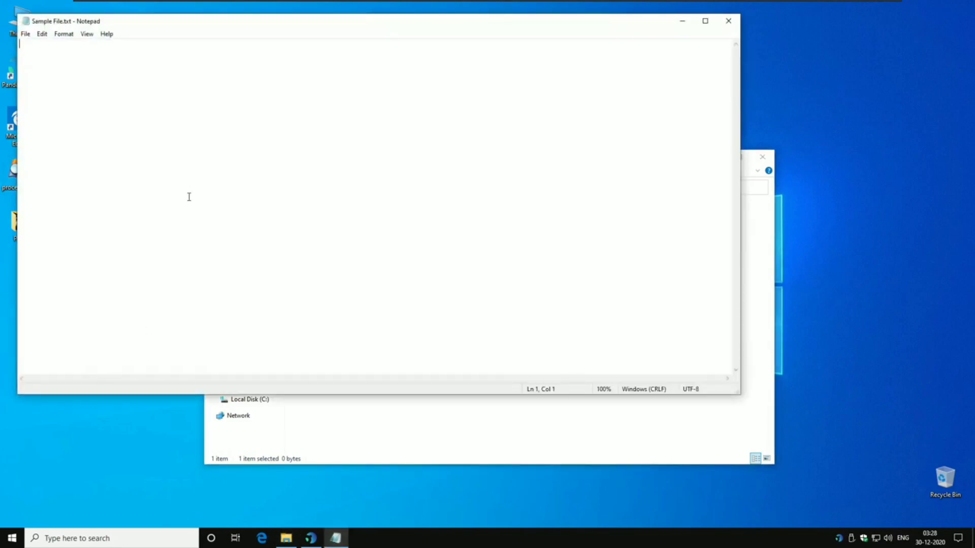
{"action": "type", "text": "HI, Hello, Welcome"}
{"action": "key", "text": "ctrl+s"}
{"action": "left_click", "coordinate": [728, 21]}
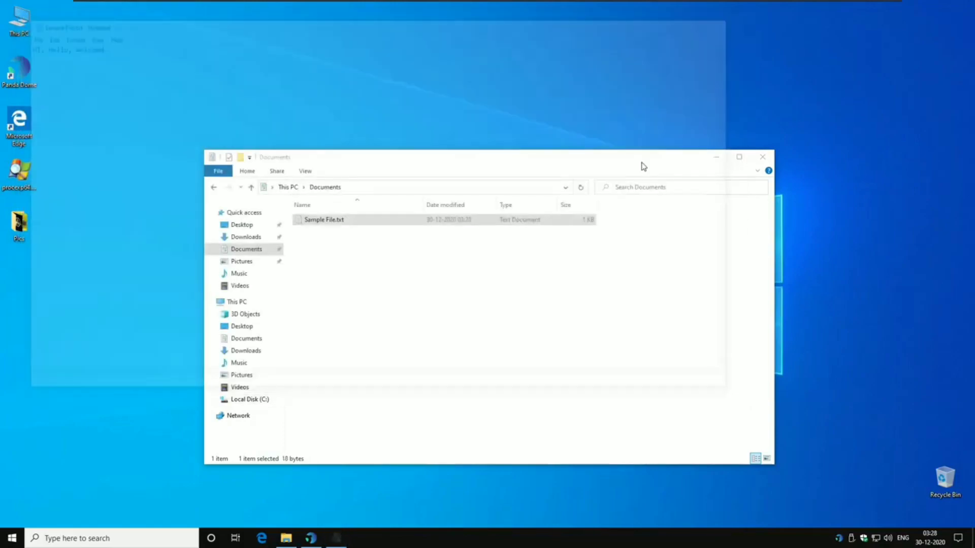
{"action": "double_click", "coordinate": [317, 221]}
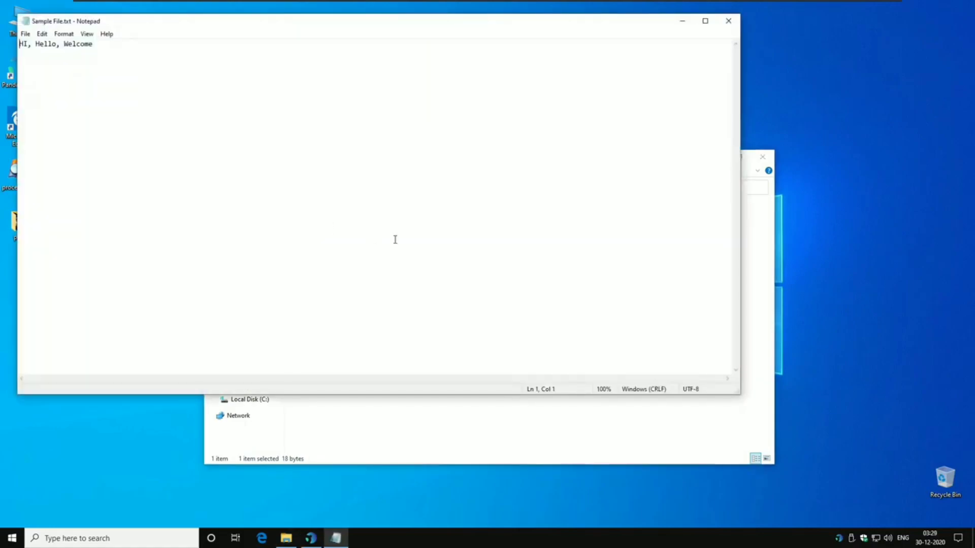
{"action": "left_click", "coordinate": [728, 21]}
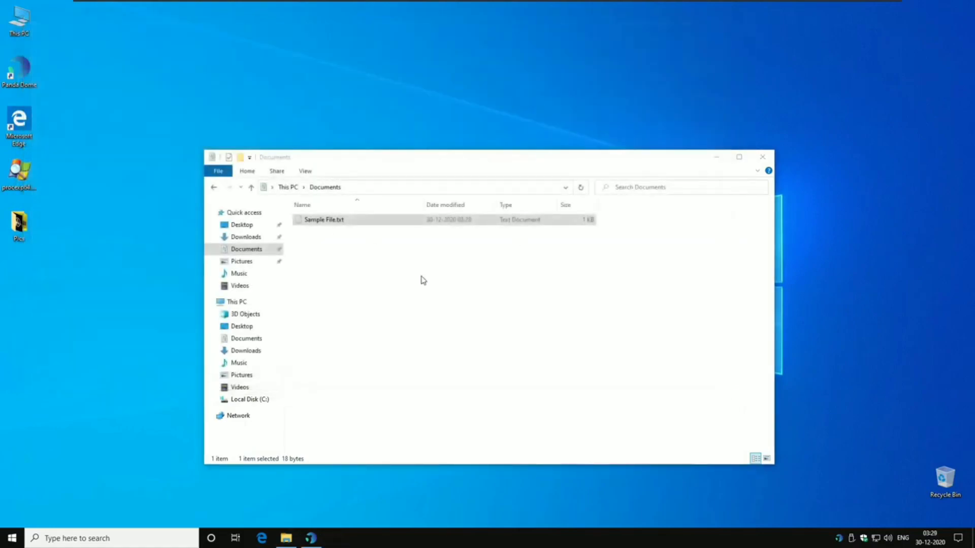
- Copy Sample File.txt from the Documents folder to the desktop
{"action": "right_click", "coordinate": [325, 221]}
{"action": "left_click", "coordinate": [359, 371]}
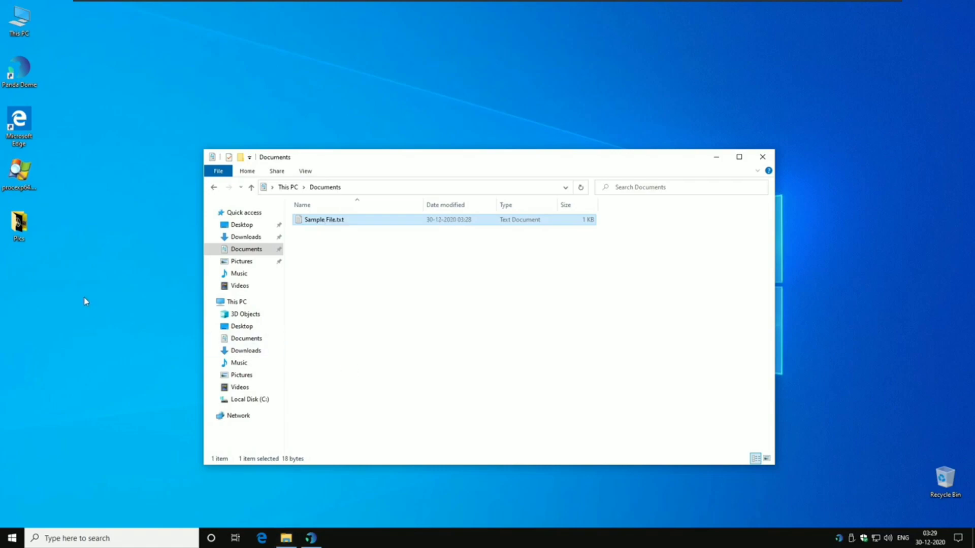
{"action": "right_click", "coordinate": [86, 299]}
{"action": "left_click", "coordinate": [104, 343]}
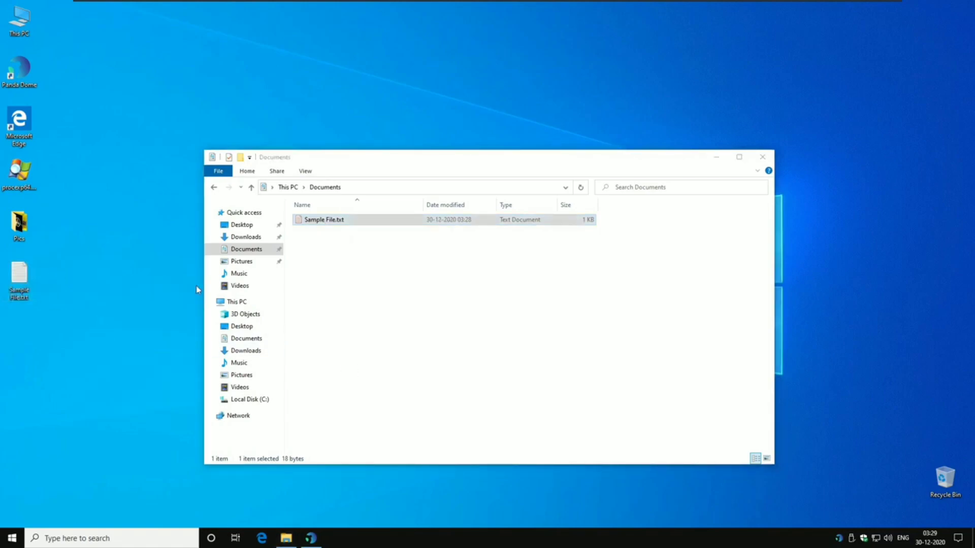
- Look through the contents of the Pictures, Music and Videos folders
{"action": "left_click", "coordinate": [226, 261]}
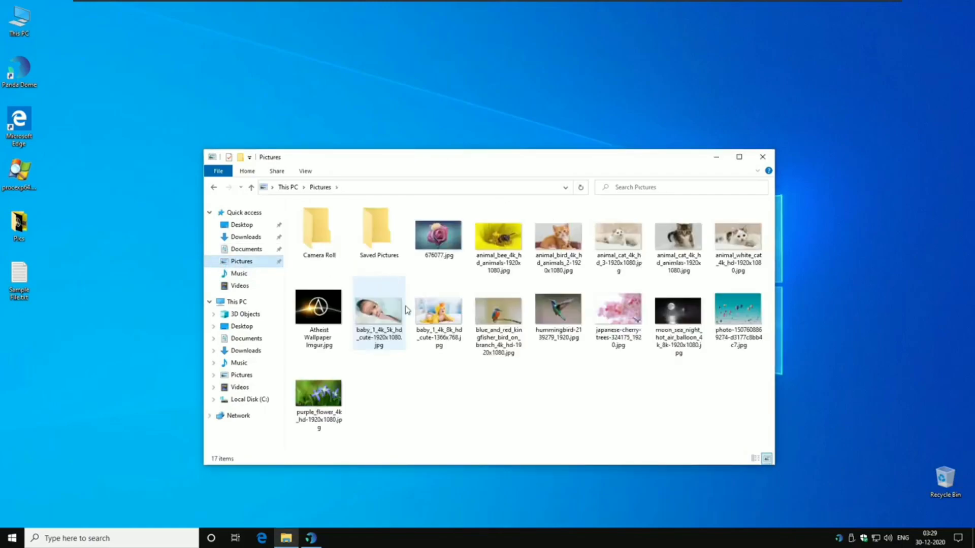
{"action": "left_click", "coordinate": [243, 277]}
{"action": "left_click", "coordinate": [246, 285]}
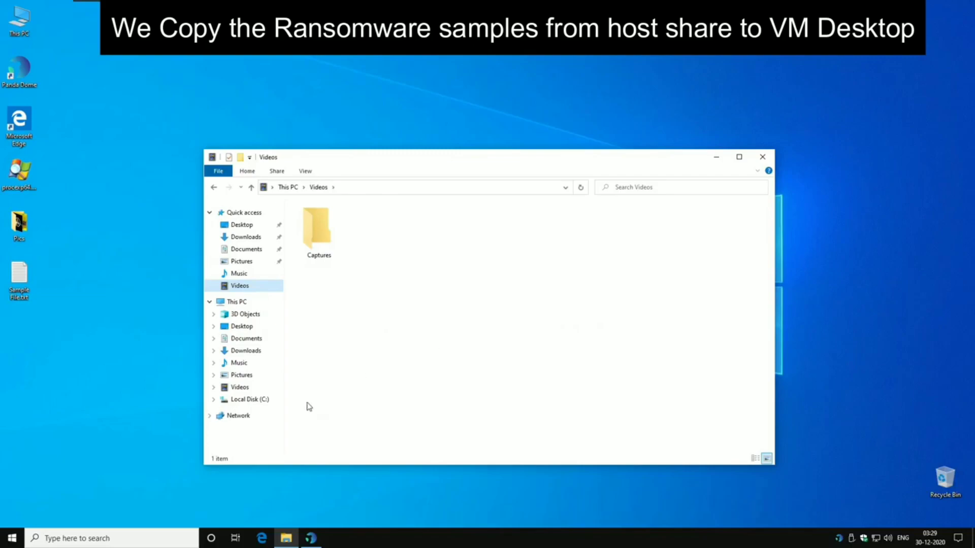
- Copy "This month samples.zip" from the vmshare folder on the vmware-host network share to the desktop and close File Explorer
{"action": "left_click", "coordinate": [238, 416]}
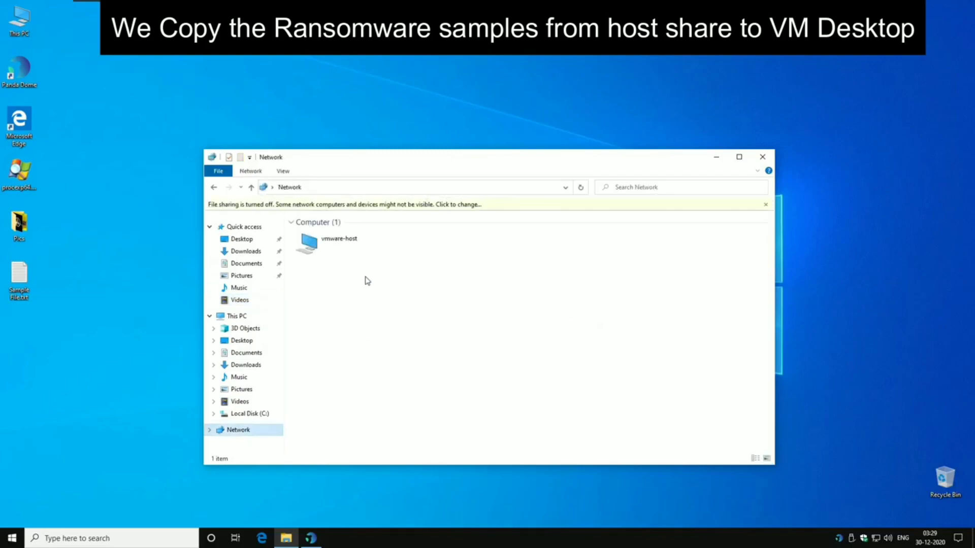
{"action": "double_click", "coordinate": [357, 254]}
{"action": "double_click", "coordinate": [349, 219]}
{"action": "left_click", "coordinate": [320, 225]}
{"action": "double_click", "coordinate": [320, 226]}
{"action": "left_click_drag", "start_coordinate": [201, 325], "coordinate": [80, 385]}
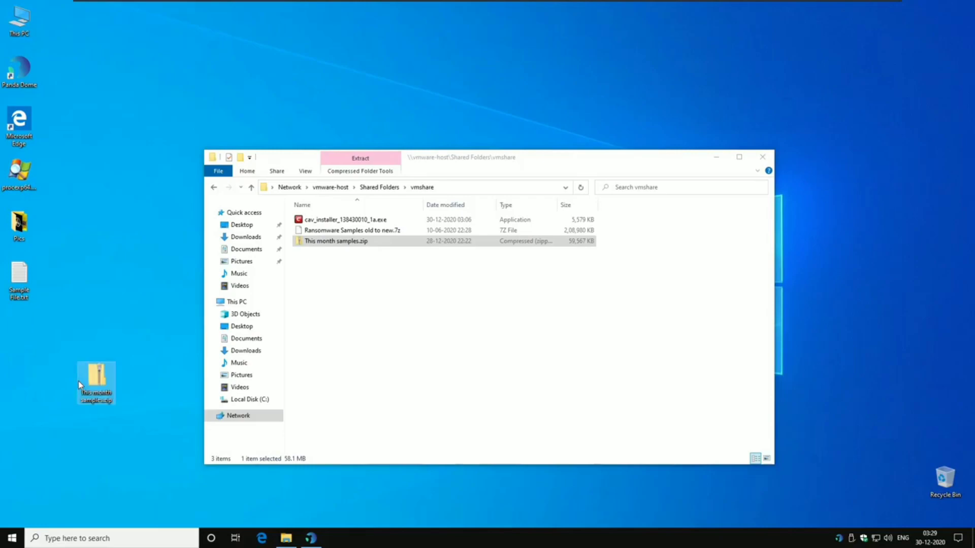
{"action": "left_click", "coordinate": [762, 157]}
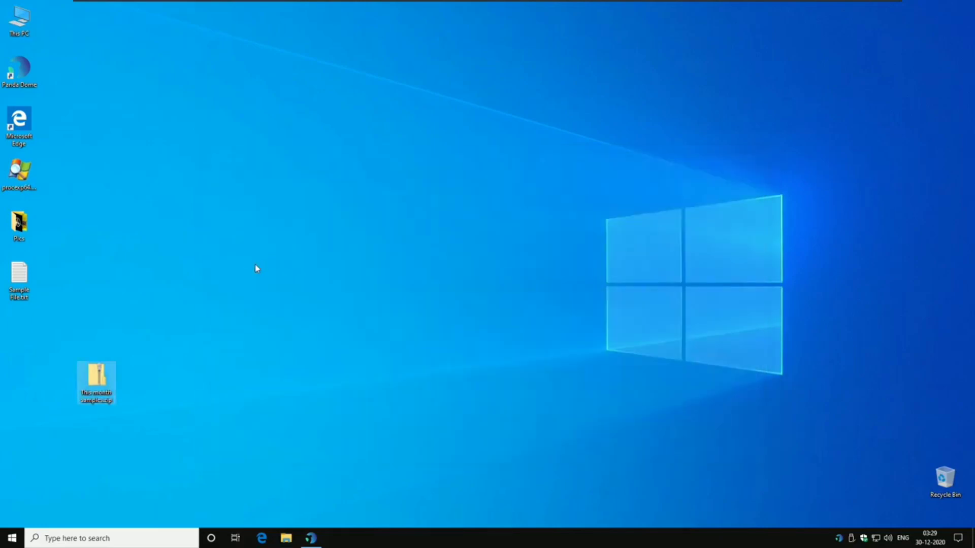
- Restore Panda Dome and check the list of protected folders in the Data Shield settings
{"action": "left_click", "coordinate": [311, 538]}
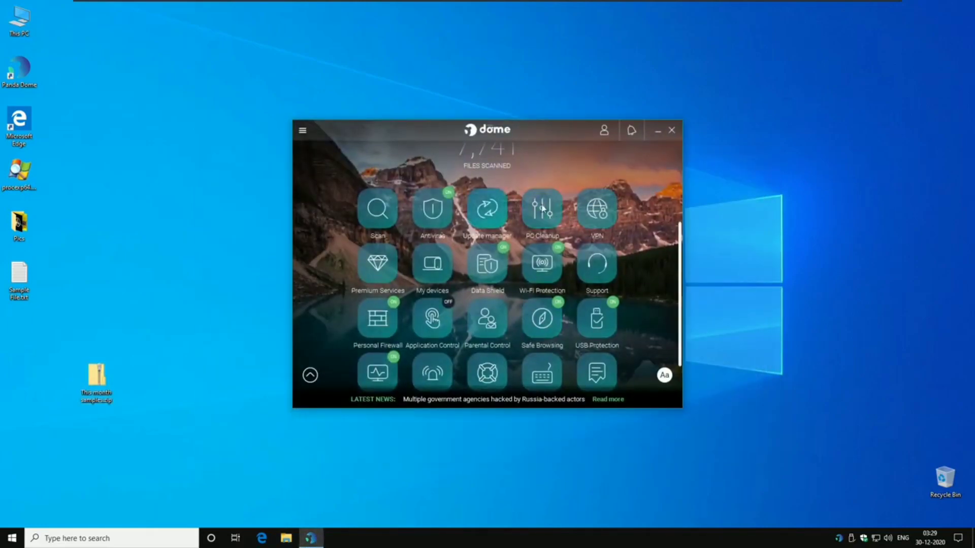
{"action": "left_click", "coordinate": [302, 132]}
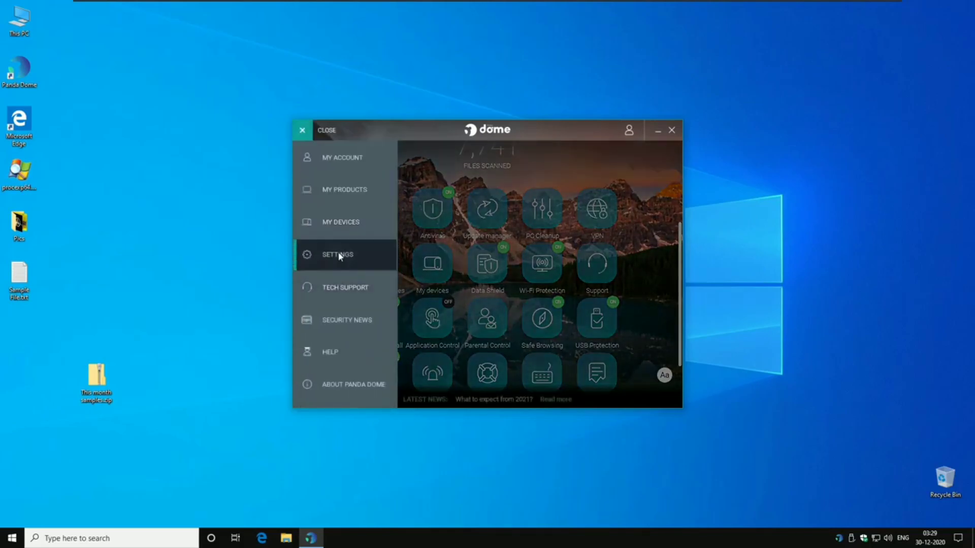
{"action": "left_click", "coordinate": [340, 255]}
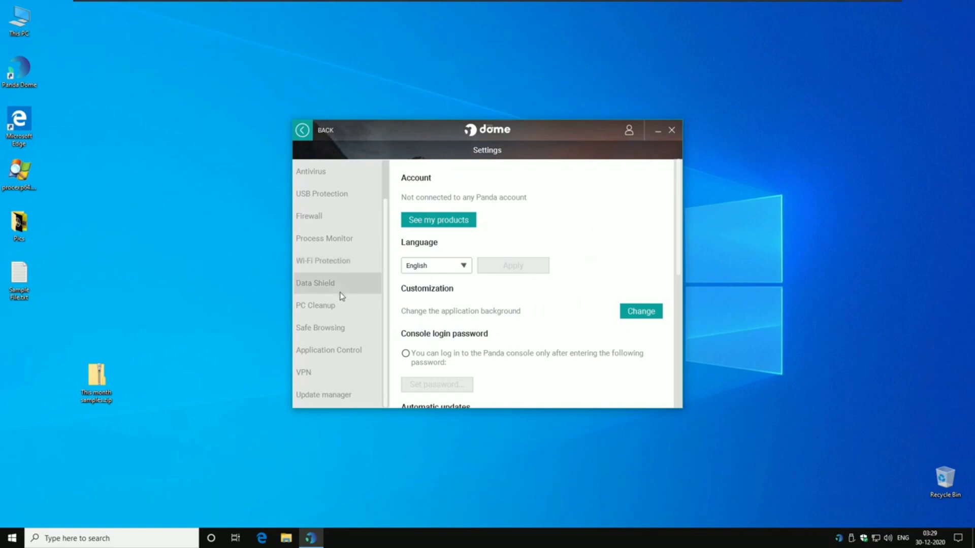
{"action": "left_click", "coordinate": [340, 292]}
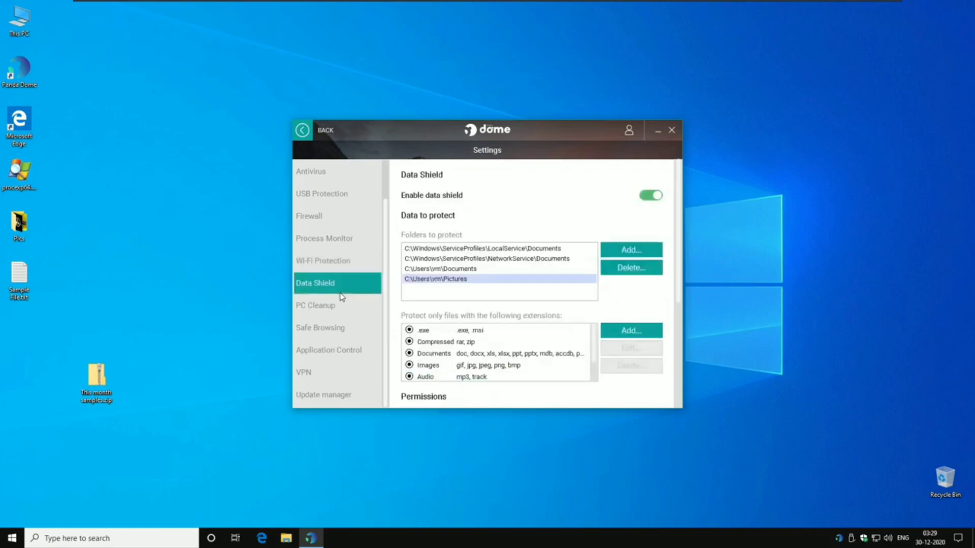
{"action": "left_click", "coordinate": [461, 269]}
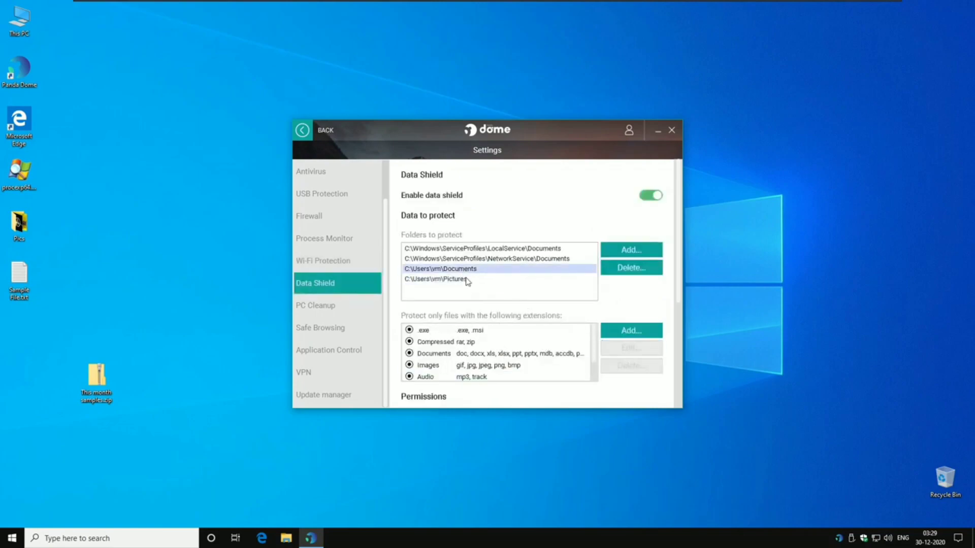
- Add a protected extension category named "txt" with the extensions .txt and .text, check the list, and return to the main dashboard
{"action": "left_click", "coordinate": [631, 330]}
{"action": "type", "text": "txt"}
{"action": "key", "text": "Tab"}
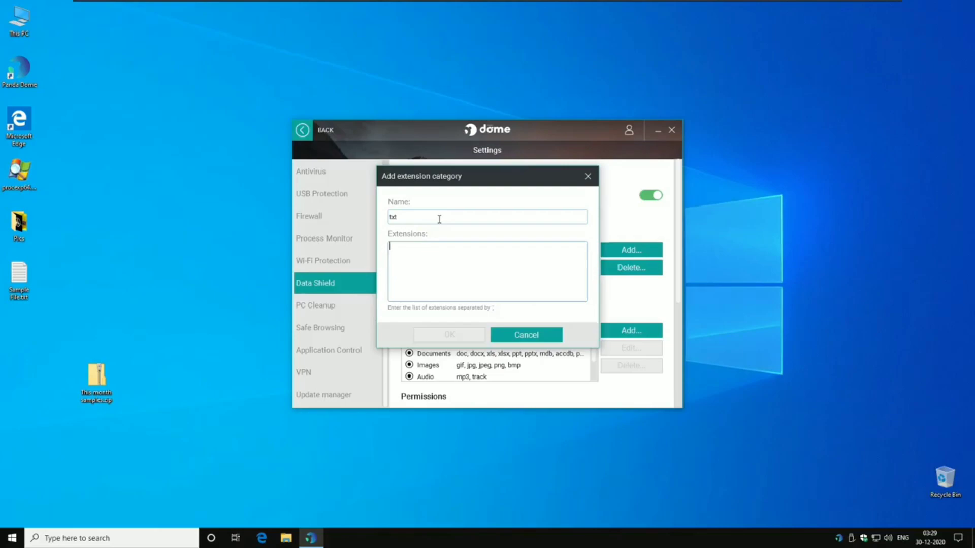
{"action": "type", "text": ".txt,.text"}
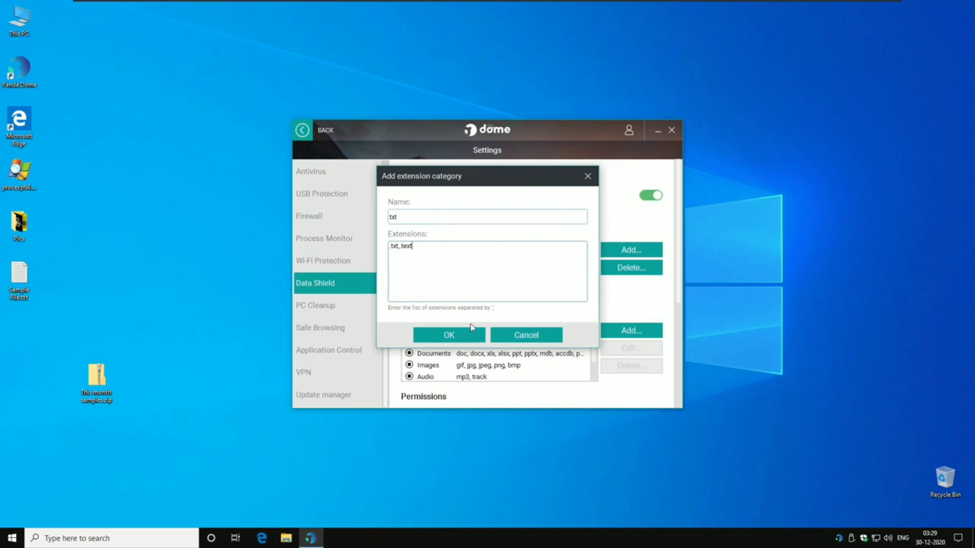
{"action": "left_click", "coordinate": [447, 335]}
{"action": "scroll", "coordinate": [588, 350], "scroll_direction": "down", "scroll_amount": 2}
{"action": "left_click", "coordinate": [566, 364]}
{"action": "scroll", "coordinate": [570, 359], "scroll_direction": "up", "scroll_amount": 2}
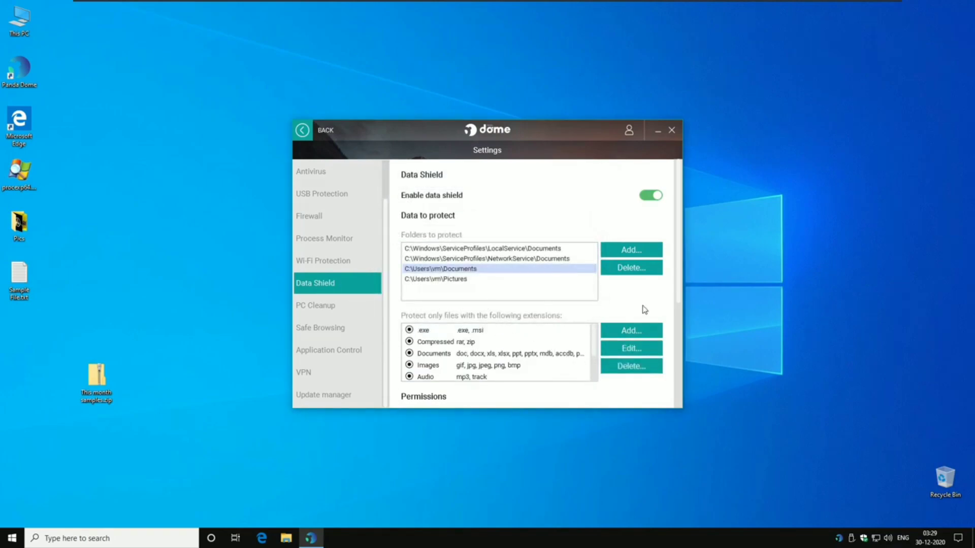
{"action": "left_click", "coordinate": [302, 131]}
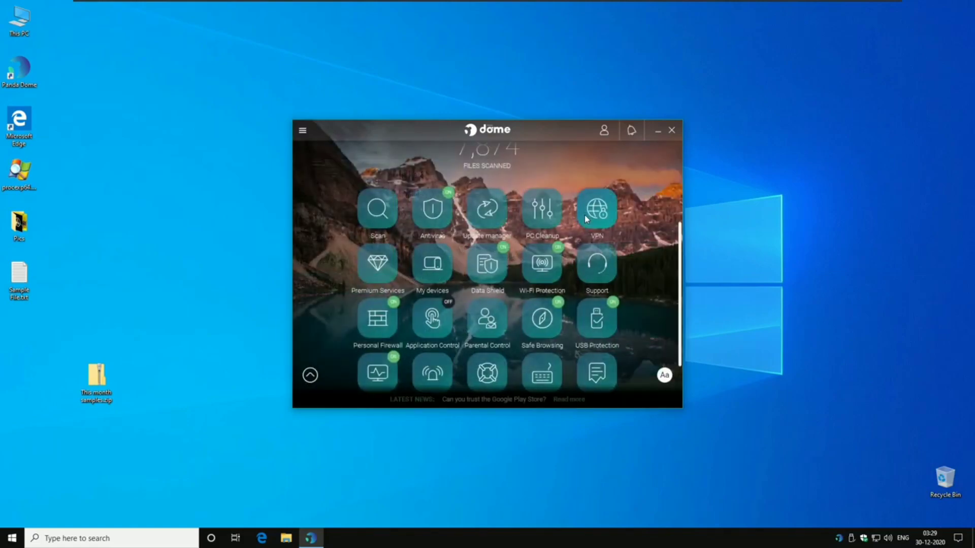
- Launch Process Explorer from the desktop, accept its license agreement, and snap its window to the right half of the screen
{"action": "left_click", "coordinate": [20, 173]}
{"action": "key", "text": "Return"}
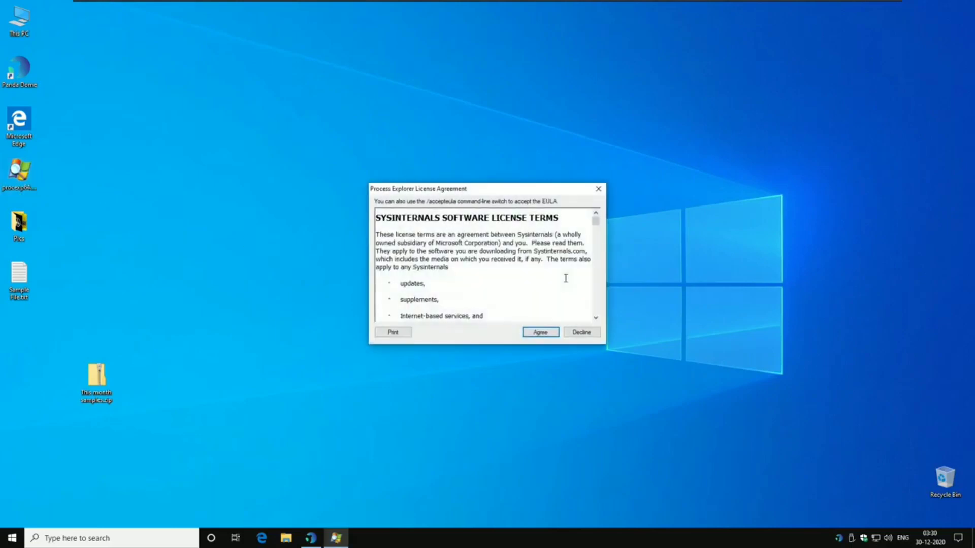
{"action": "left_click", "coordinate": [540, 332]}
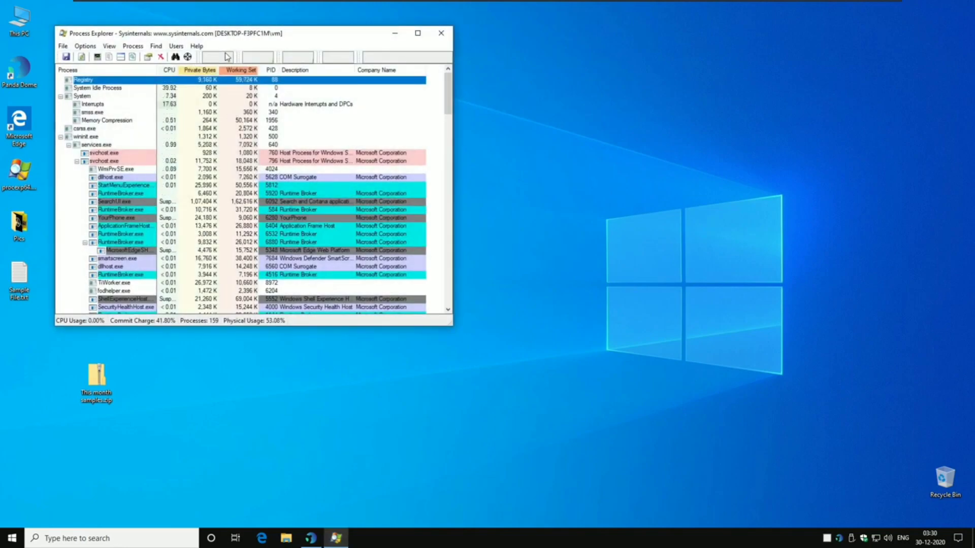
{"action": "key", "text": "super+Right"}
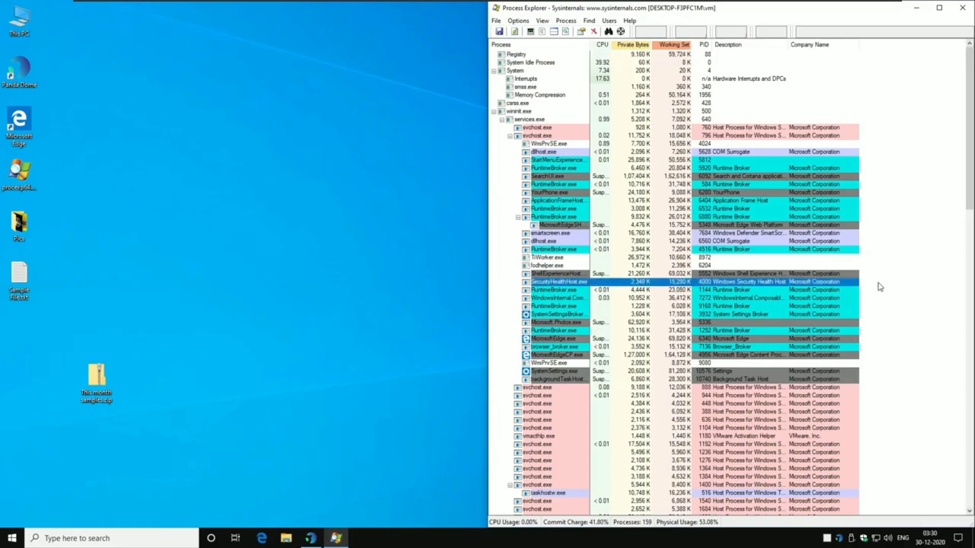
- Examine the running processes in Process Explorer down to the end of the list, including the Panda Security ones
{"action": "scroll", "coordinate": [880, 286], "scroll_direction": "down", "scroll_amount": 16}
{"action": "scroll", "coordinate": [793, 345], "scroll_direction": "down", "scroll_amount": 19}
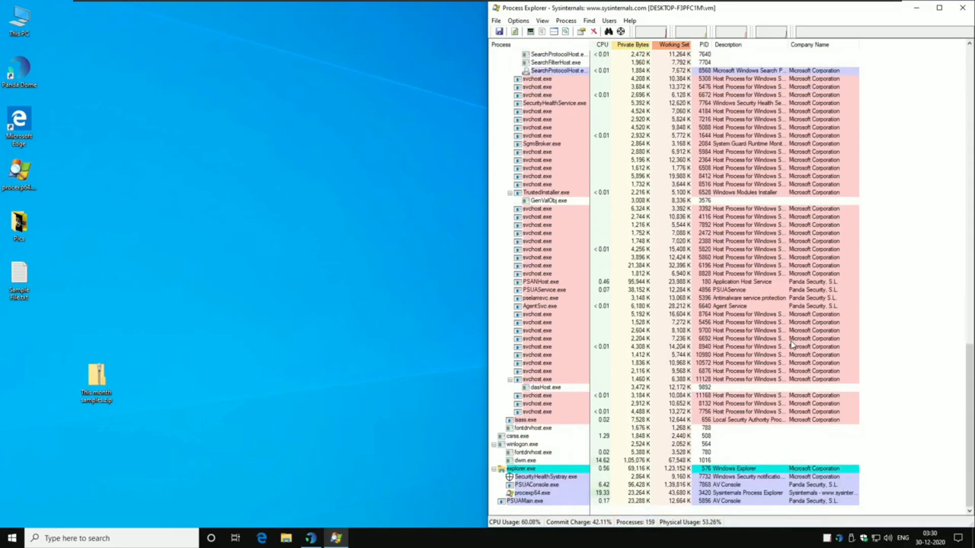
{"action": "mouse_move", "coordinate": [969, 439]}
{"action": "left_mouse_down"}
{"action": "mouse_move", "coordinate": [970, 142]}
{"action": "mouse_move", "coordinate": [970, 439]}
{"action": "left_mouse_up"}
- Check the sample file on the desktop and open the Pics folder to view its images
{"action": "left_click", "coordinate": [18, 278]}
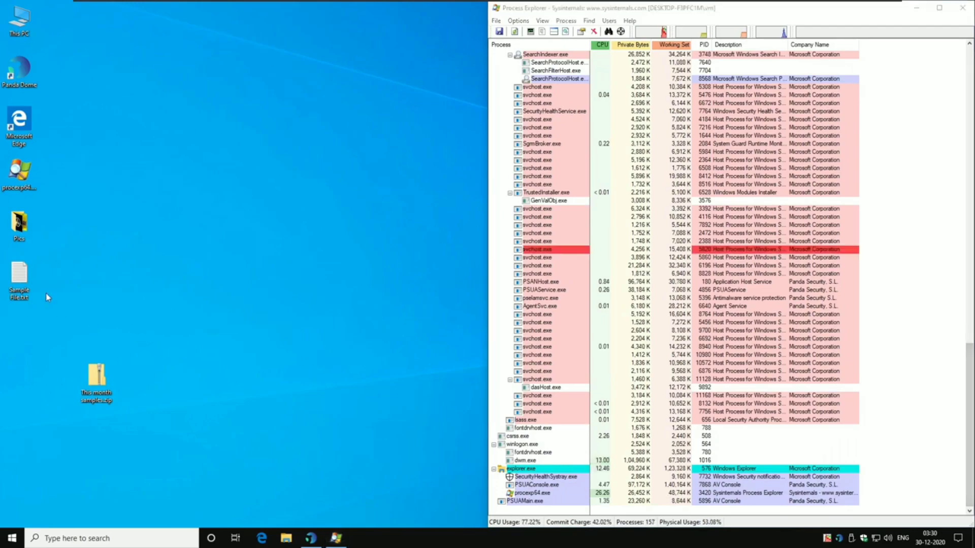
{"action": "left_click", "coordinate": [23, 223]}
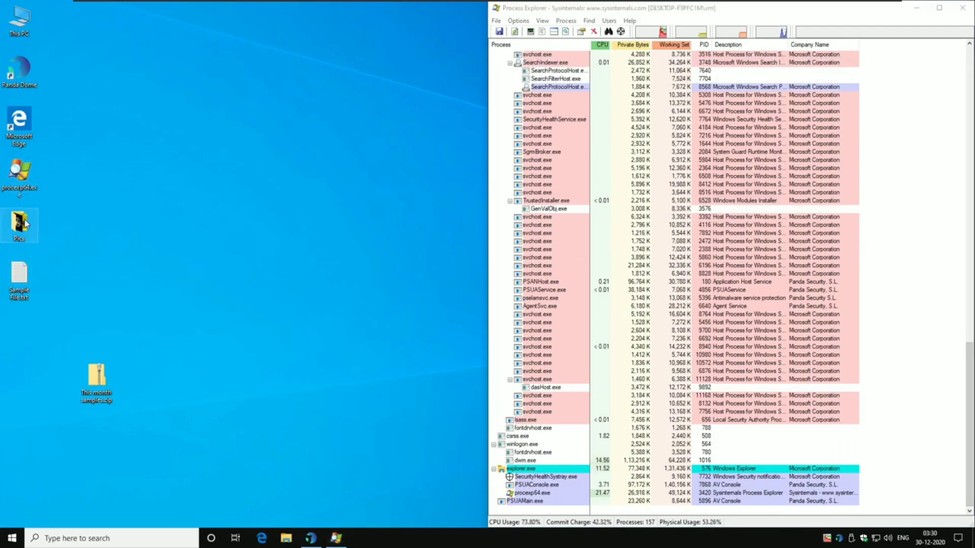
{"action": "left_click", "coordinate": [395, 348]}
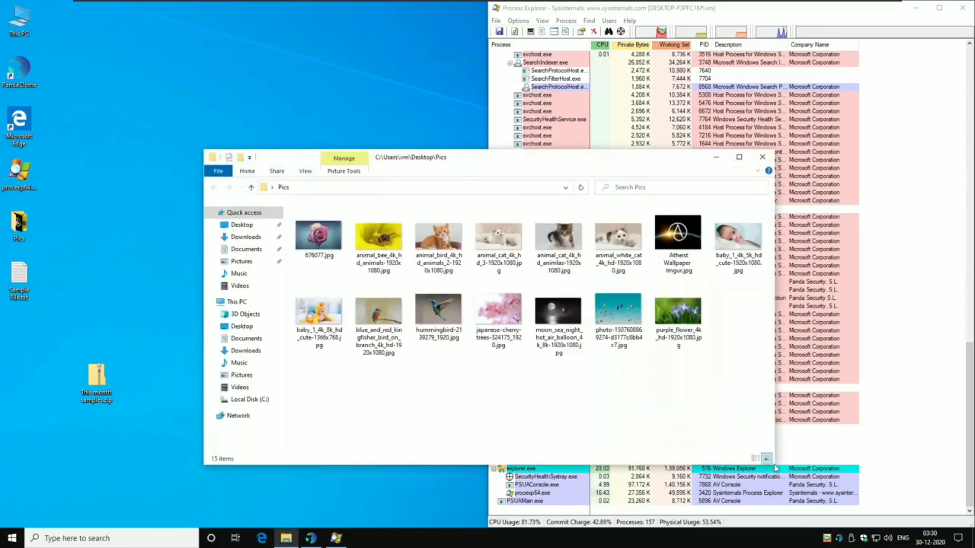
- Shrink the Pics folder window and move it clear of Process Explorer
{"action": "left_click_drag", "start_coordinate": [635, 408], "coordinate": [450, 373]}
{"action": "left_click_drag", "start_coordinate": [258, 150], "coordinate": [165, 37]}
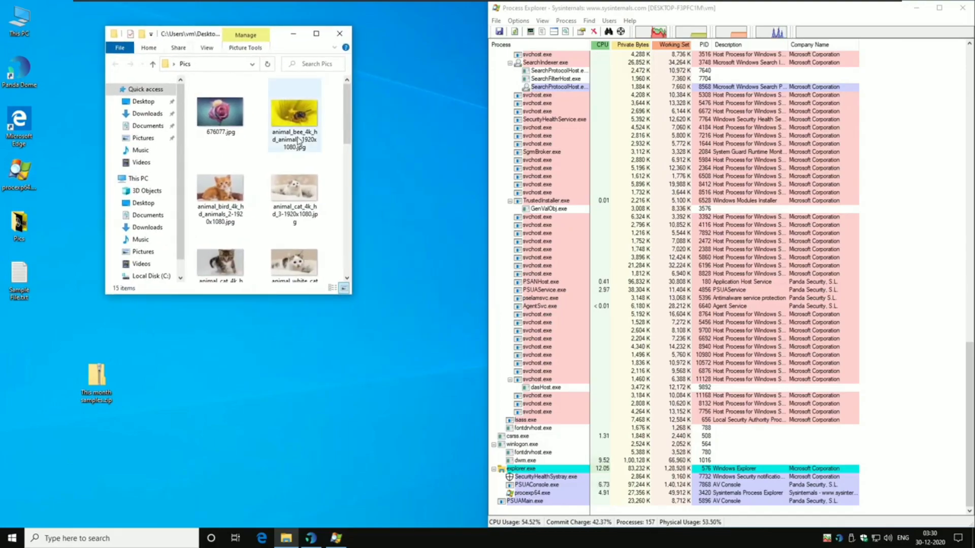
- Open This month samples.zip from the desktop in 7-Zip, then shrink and move the archive window to leave the desktop reachable
{"action": "left_click", "coordinate": [104, 391]}
{"action": "right_click", "coordinate": [104, 392]}
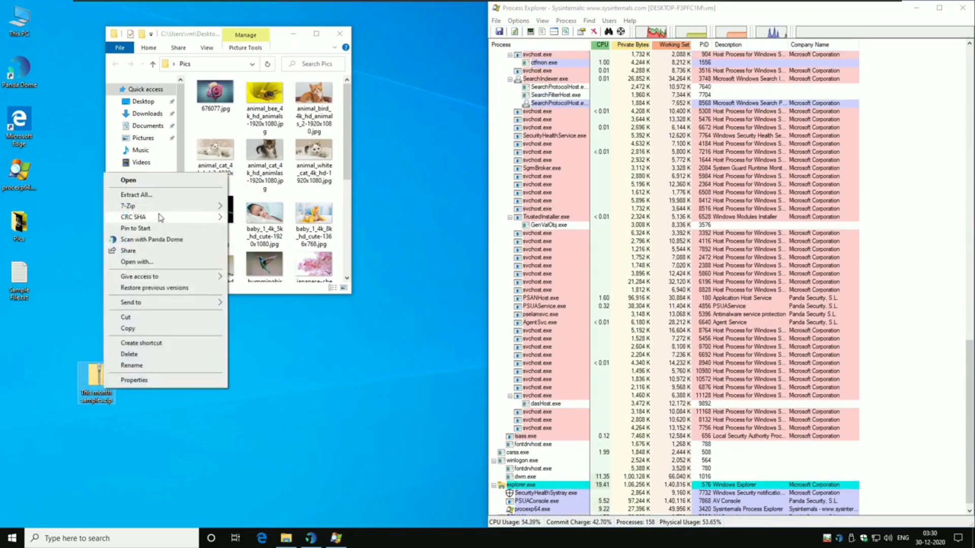
{"action": "mouse_move", "coordinate": [188, 205]}
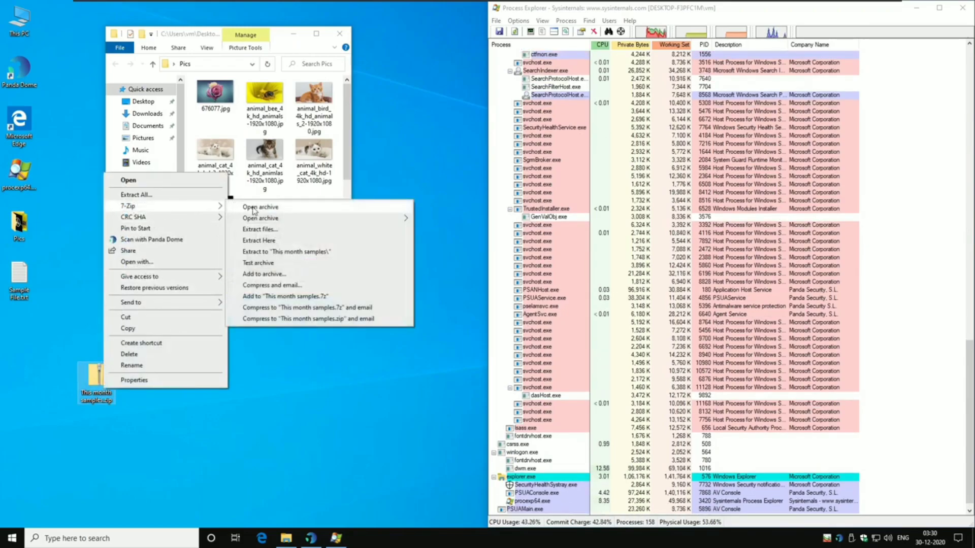
{"action": "left_click", "coordinate": [254, 209]}
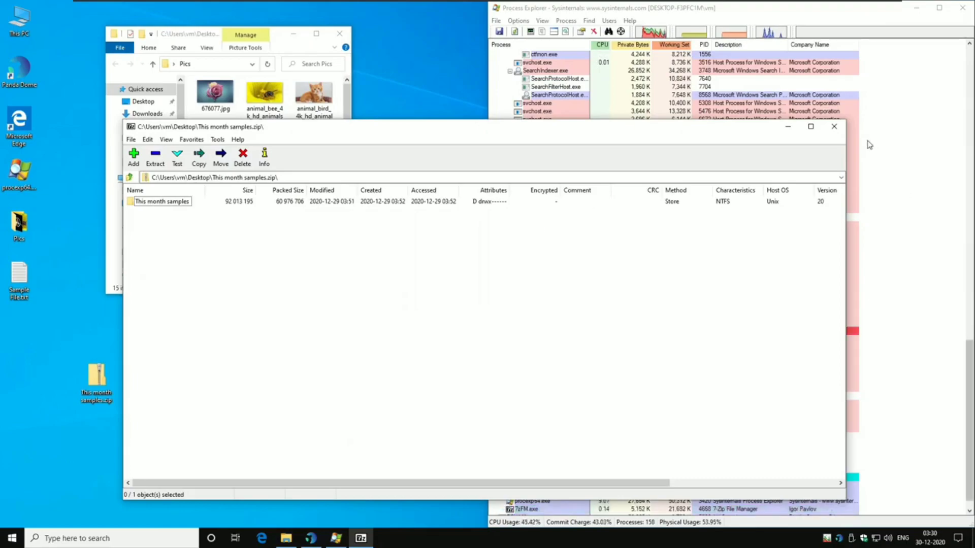
{"action": "left_click_drag", "start_coordinate": [845, 122], "coordinate": [681, 249]}
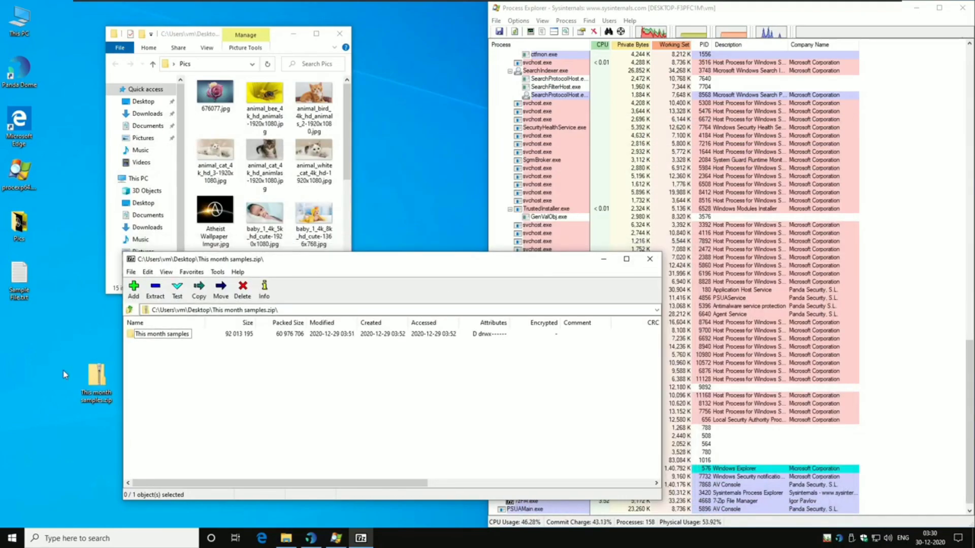
{"action": "left_click_drag", "start_coordinate": [279, 249], "coordinate": [442, 270]}
- Extract the This month samples folder from the archive to the desktop using the archive password, and close 7-Zip
{"action": "left_click_drag", "start_coordinate": [323, 344], "coordinate": [217, 410]}
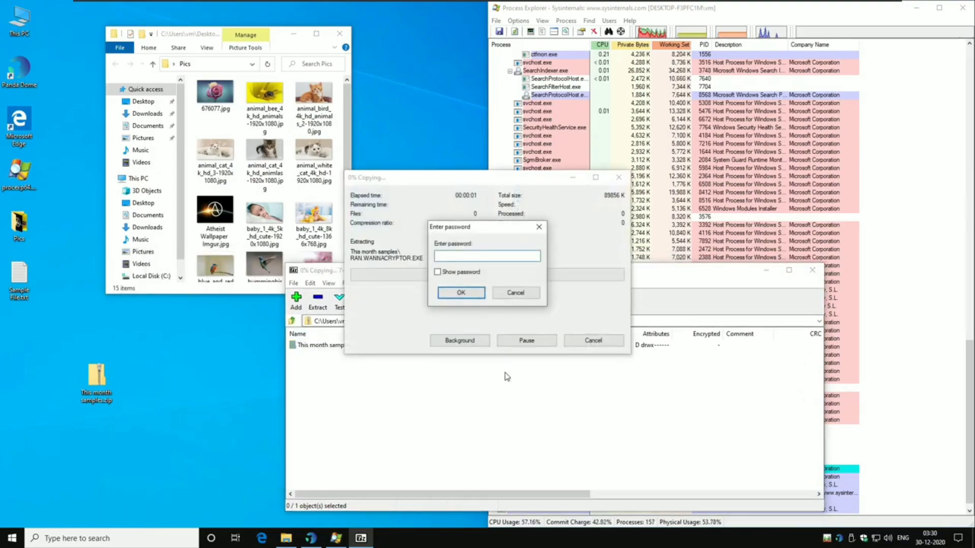
{"action": "type", "text": "i"}
{"action": "key", "text": "Return"}
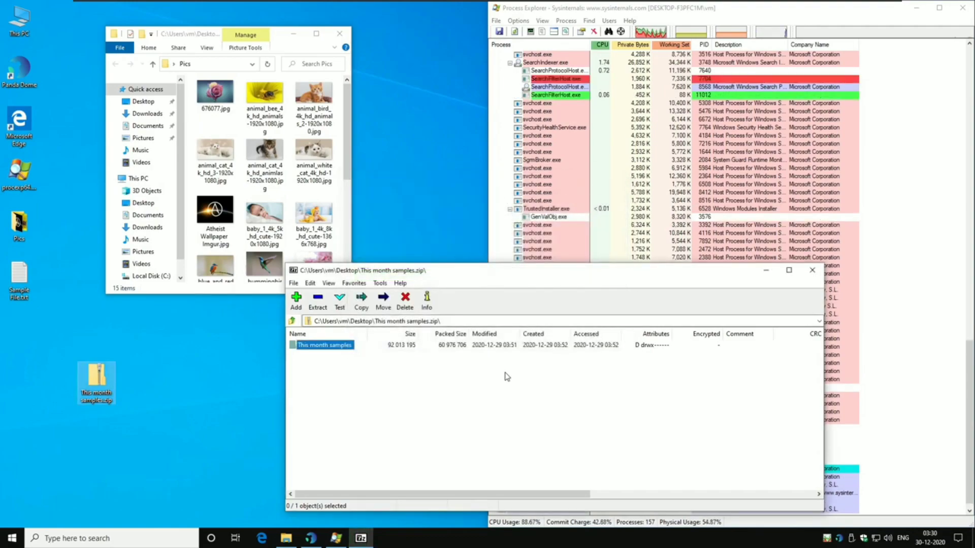
{"action": "left_click", "coordinate": [812, 270]}
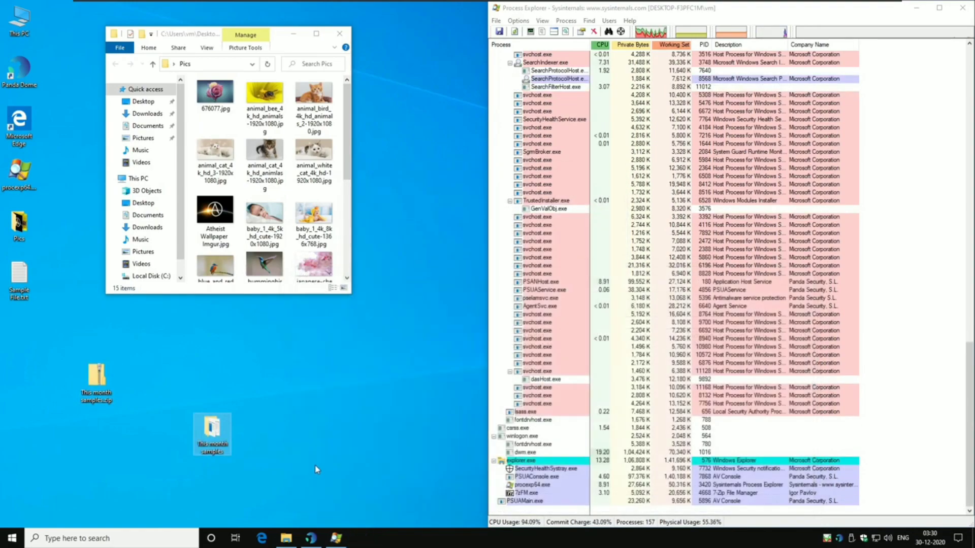
- Check the number of files in the extracted This month samples folder through its properties
{"action": "right_click", "coordinate": [219, 437]}
{"action": "left_click", "coordinate": [242, 425]}
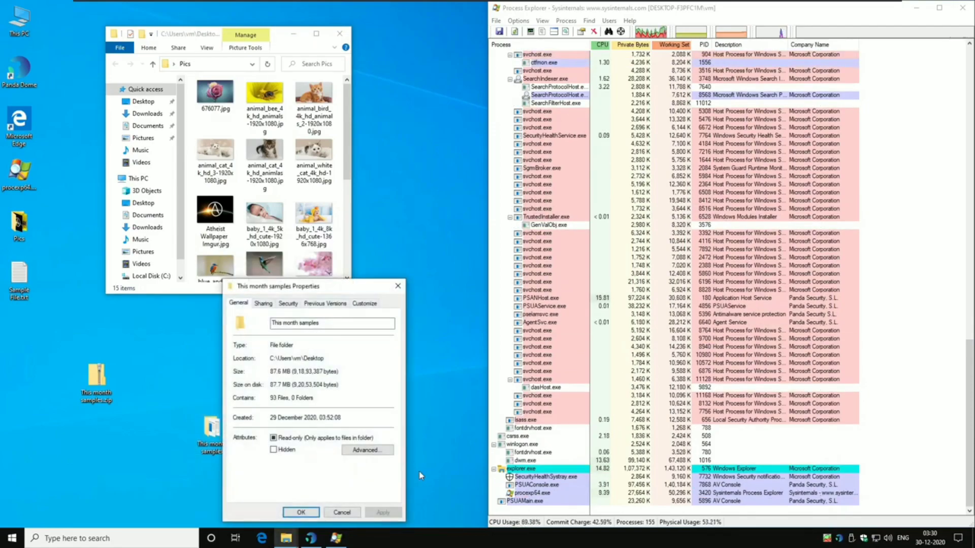
{"action": "left_click", "coordinate": [326, 400]}
{"action": "left_click", "coordinate": [398, 286]}
- Scan the This month samples folder with Panda Dome and close the scan window when it finishes
{"action": "double_click", "coordinate": [211, 430]}
{"action": "right_click", "coordinate": [226, 396]}
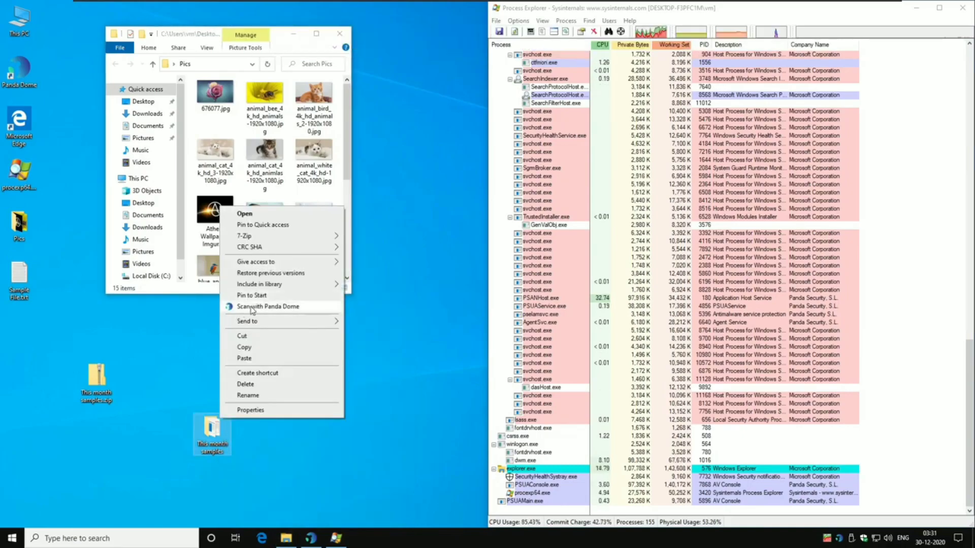
{"action": "left_click", "coordinate": [335, 401]}
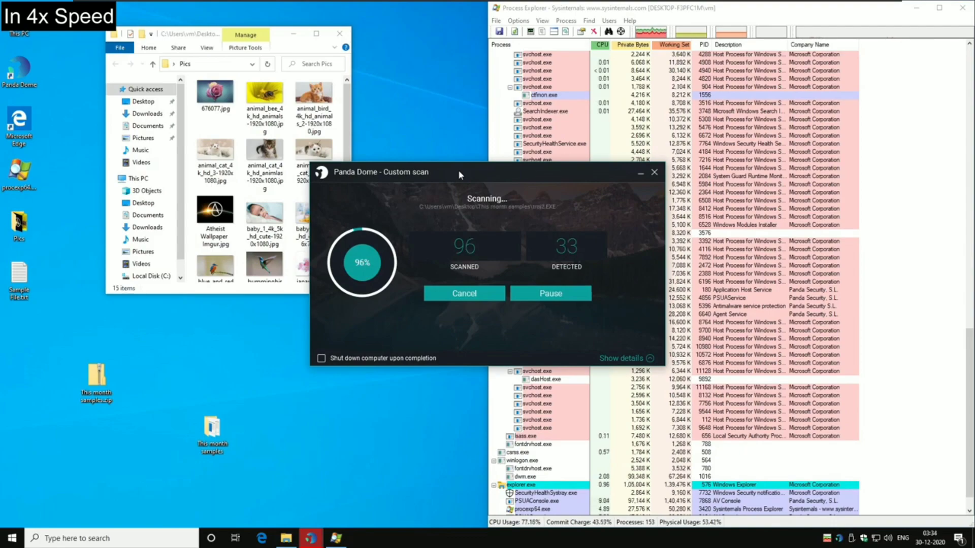
{"action": "left_click", "coordinate": [514, 295]}
- Check how many files remain in the This month samples folder after the scan through its properties
{"action": "right_click", "coordinate": [214, 439]}
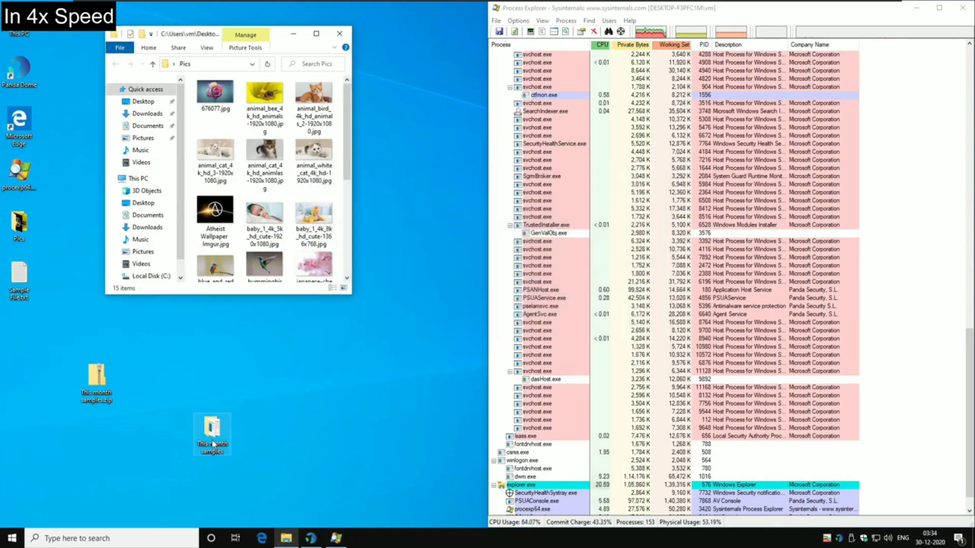
{"action": "left_click", "coordinate": [239, 432]}
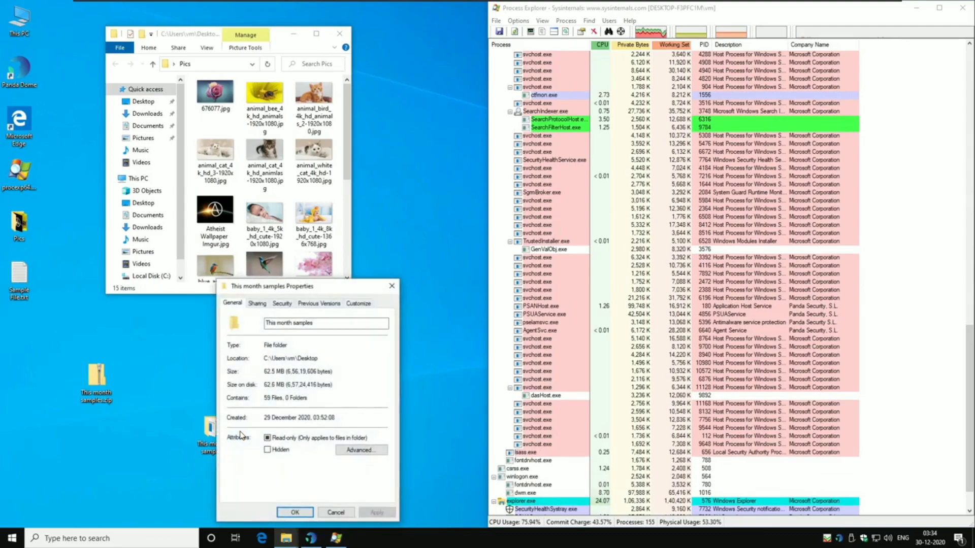
{"action": "left_click_drag", "start_coordinate": [267, 400], "coordinate": [323, 400]}
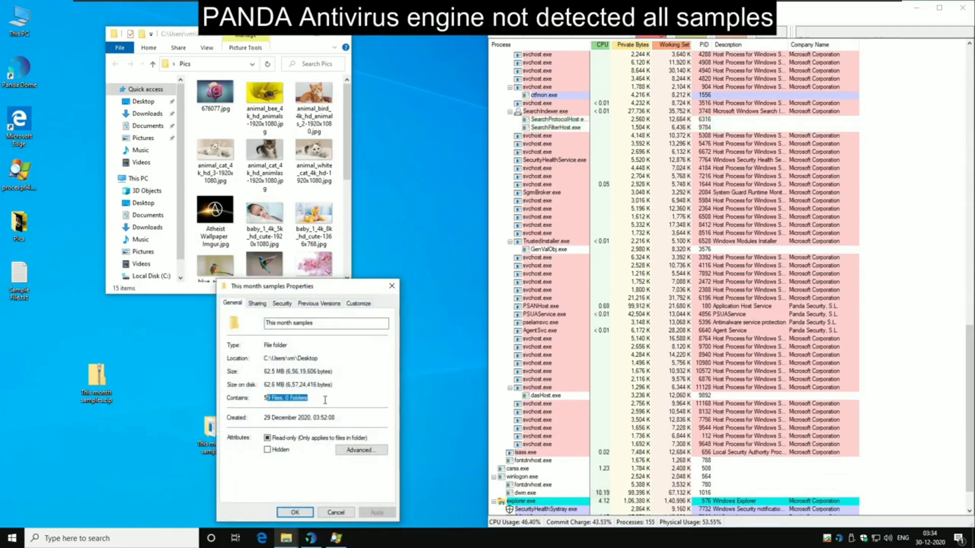
{"action": "left_click", "coordinate": [269, 398]}
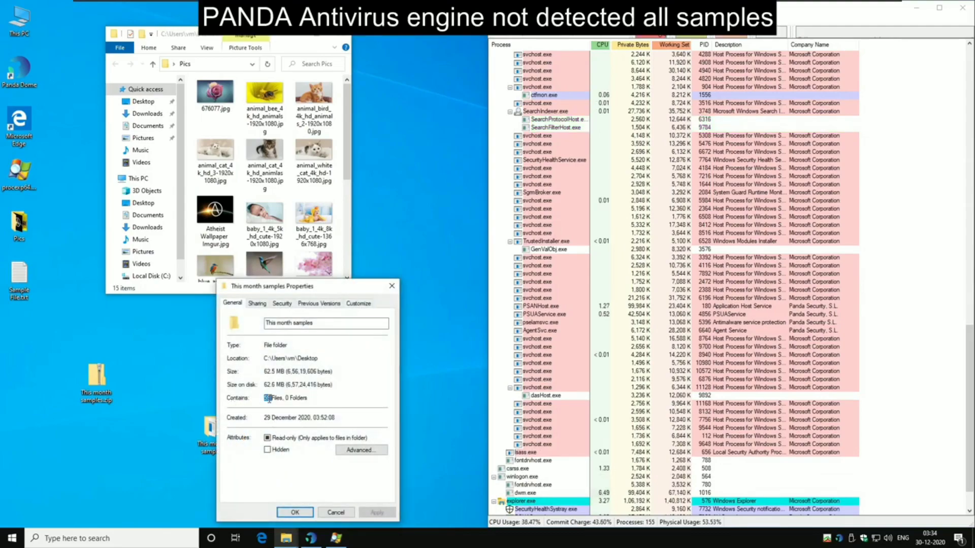
{"action": "left_click", "coordinate": [335, 512]}
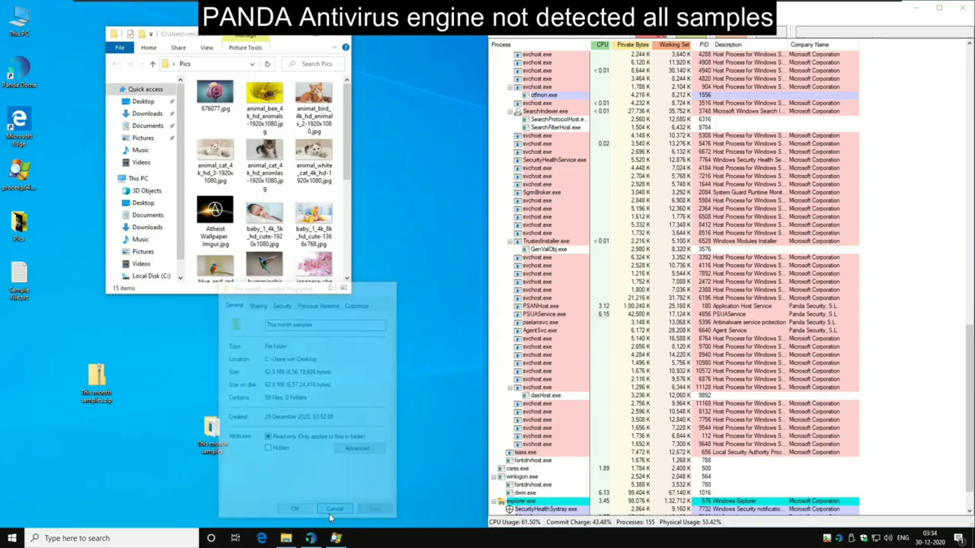
- Review Panda Dome's protection summary and its general settings, including updates, proxy, and warnings and reports
{"action": "left_click", "coordinate": [311, 538]}
{"action": "left_click", "coordinate": [375, 202]}
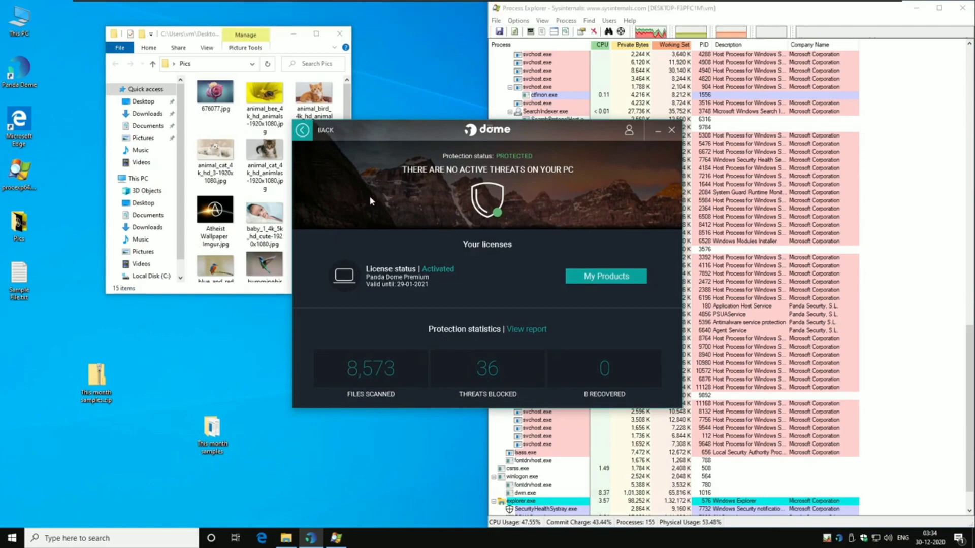
{"action": "left_click", "coordinate": [303, 130]}
{"action": "left_click", "coordinate": [303, 131]}
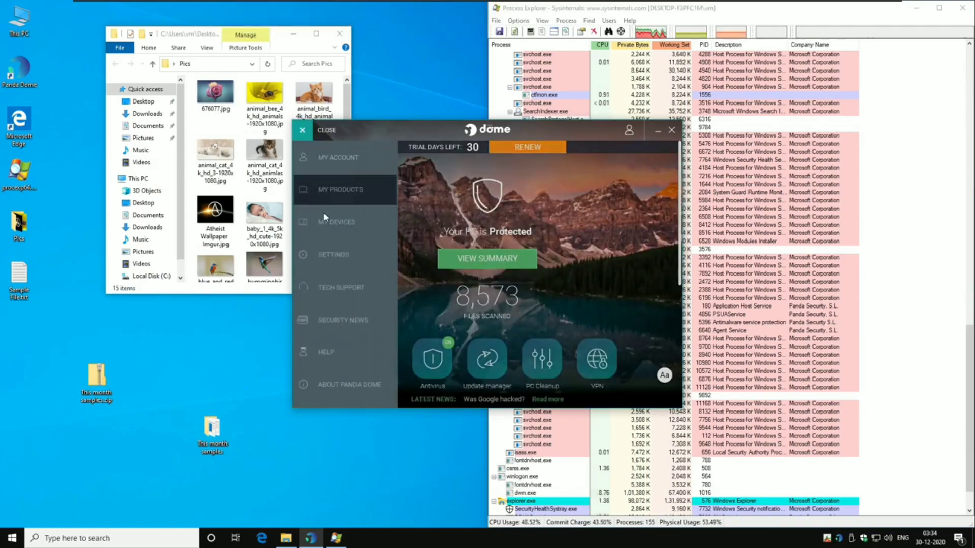
{"action": "left_click", "coordinate": [333, 268]}
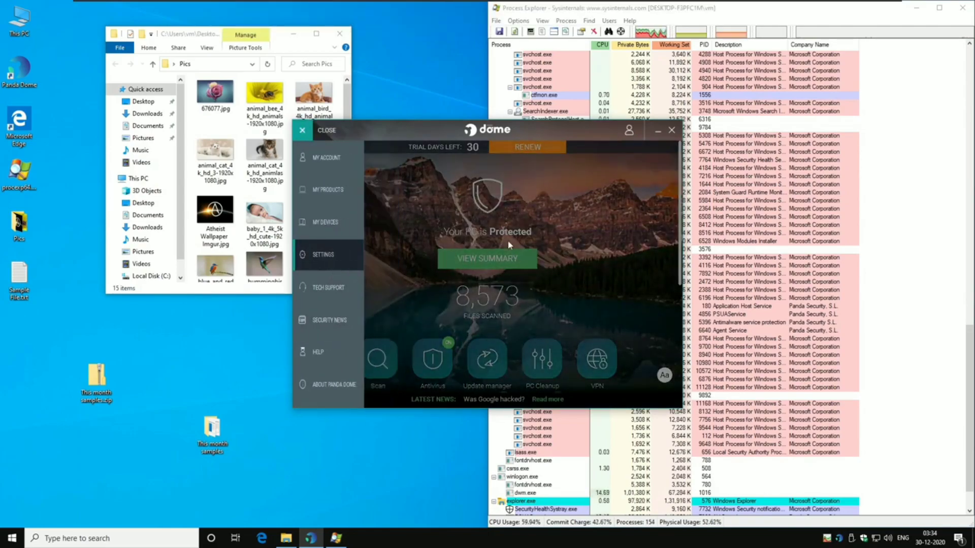
{"action": "scroll", "coordinate": [471, 289], "scroll_direction": "down", "scroll_amount": 5}
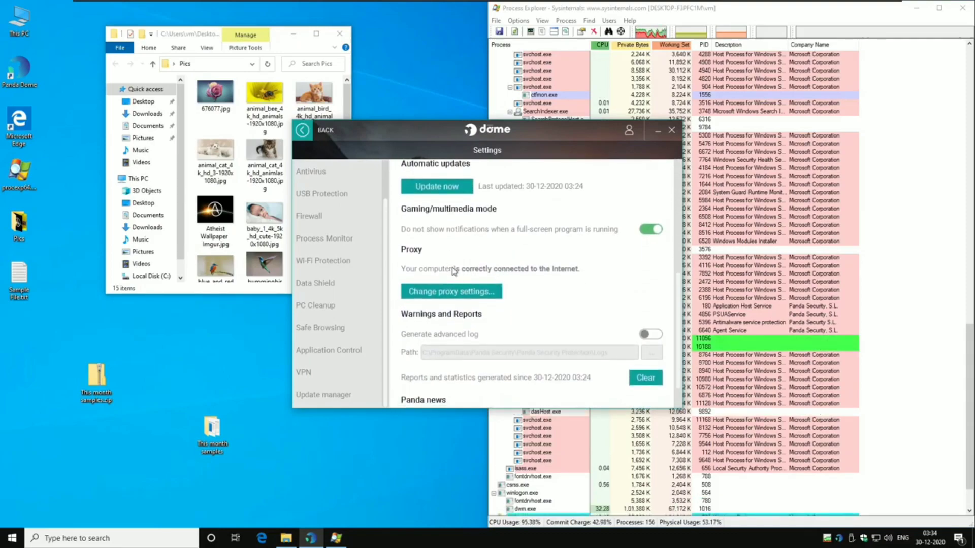
{"action": "left_click", "coordinate": [454, 290]}
{"action": "left_click", "coordinate": [556, 315]}
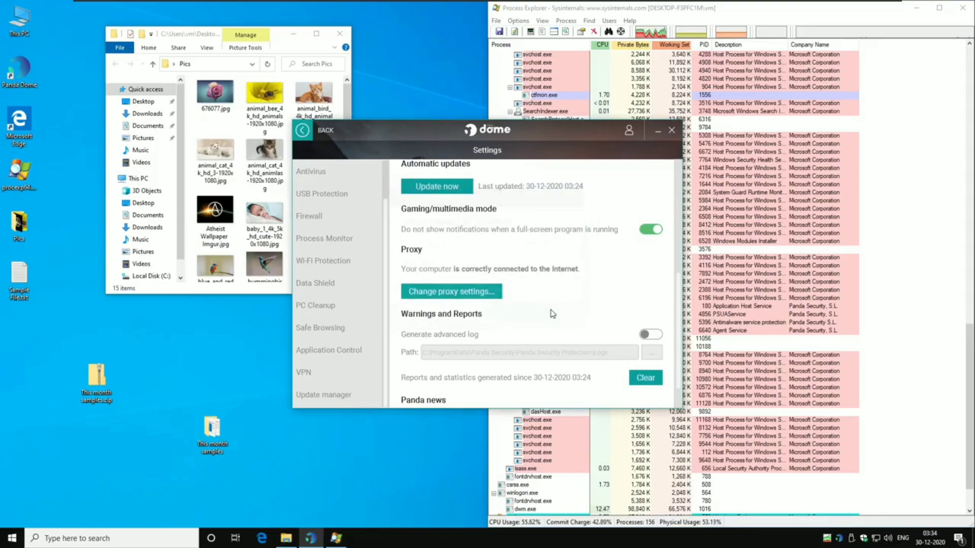
{"action": "scroll", "coordinate": [552, 313], "scroll_direction": "down", "scroll_amount": 1}
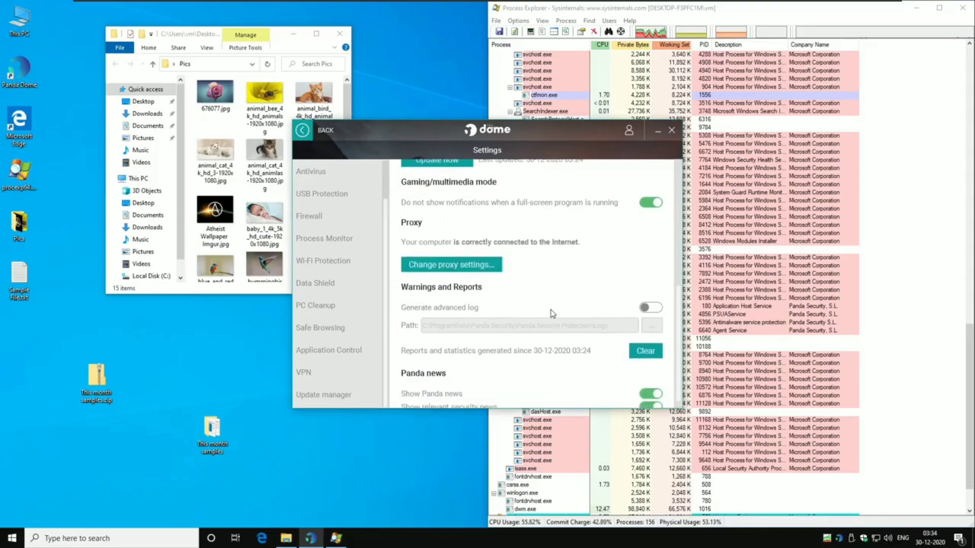
- Review the Antivirus exclusions, Firewall and Data Shield settings, then return to the dashboard and minimize Panda Dome
{"action": "left_click", "coordinate": [356, 172]}
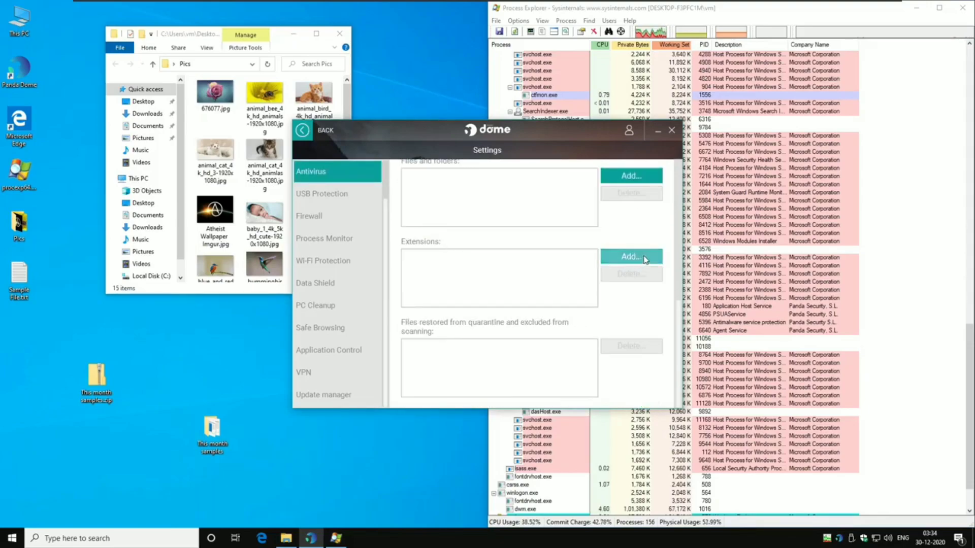
{"action": "left_click_drag", "start_coordinate": [678, 329], "coordinate": [697, 383]}
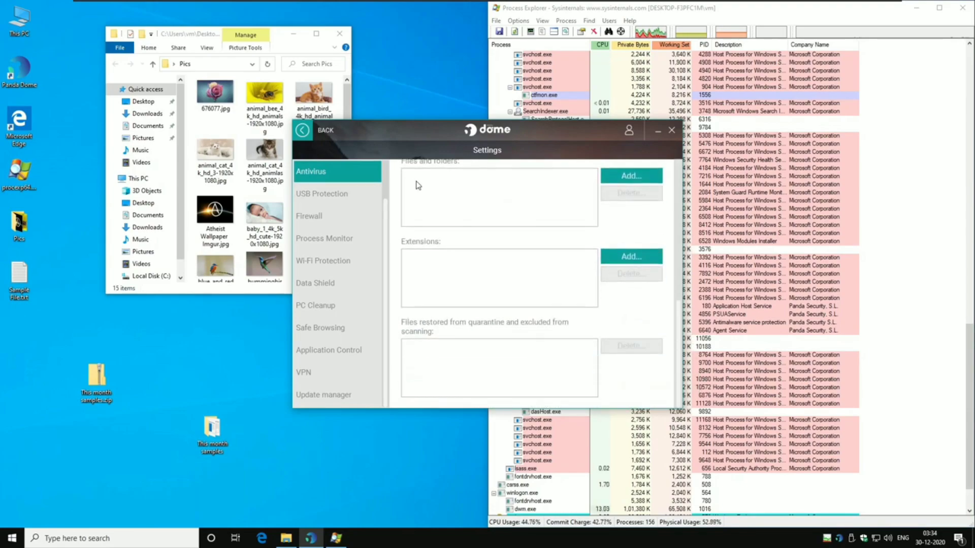
{"action": "left_click", "coordinate": [349, 202]}
{"action": "left_click", "coordinate": [355, 216]}
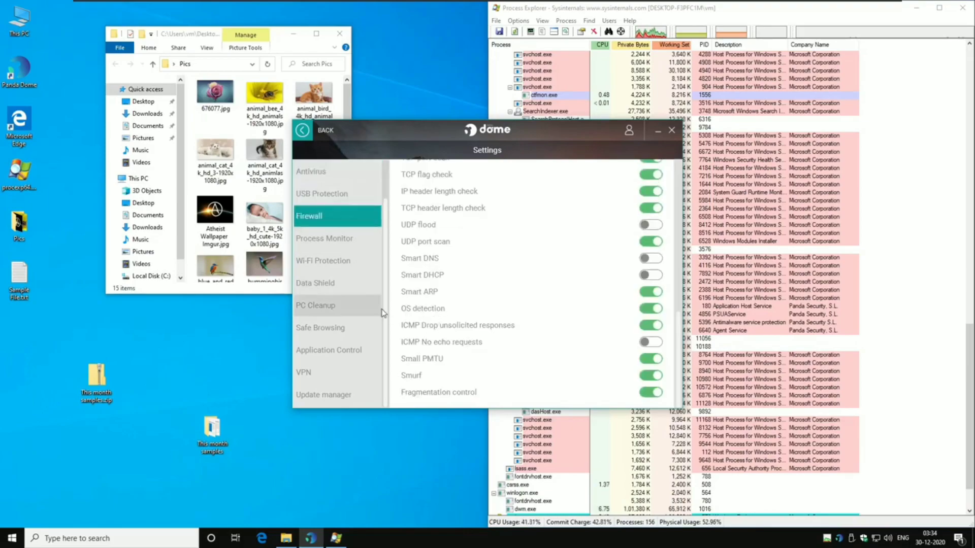
{"action": "left_click", "coordinate": [354, 284]}
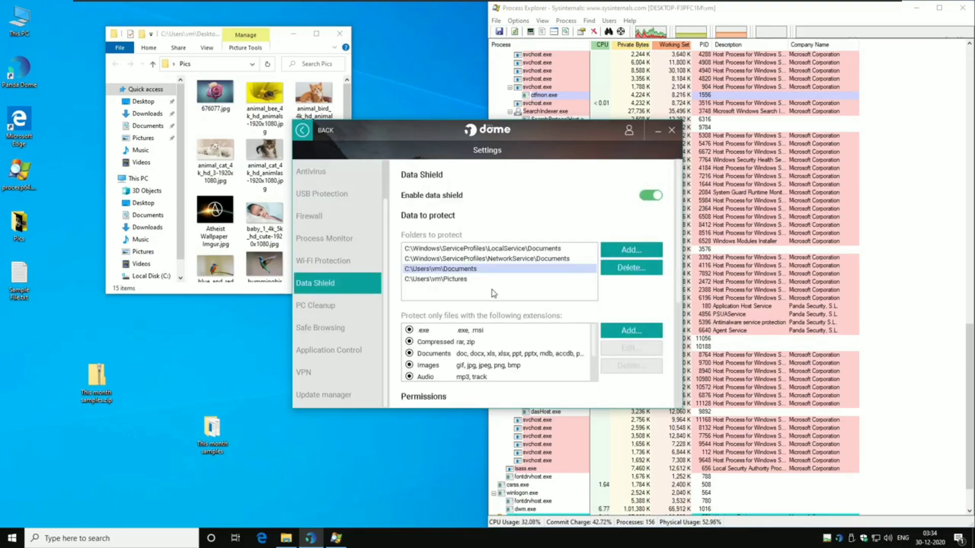
{"action": "left_click", "coordinate": [312, 136]}
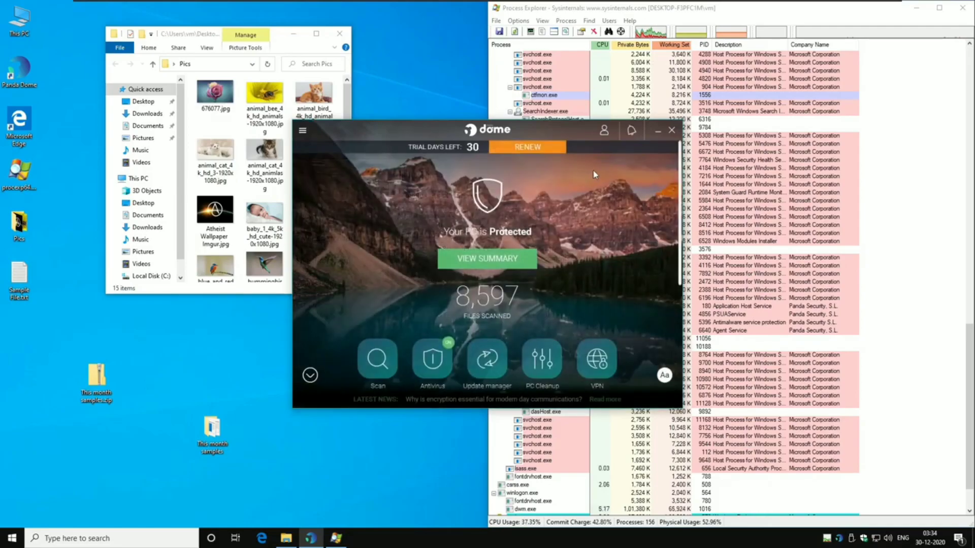
{"action": "left_click", "coordinate": [657, 132]}
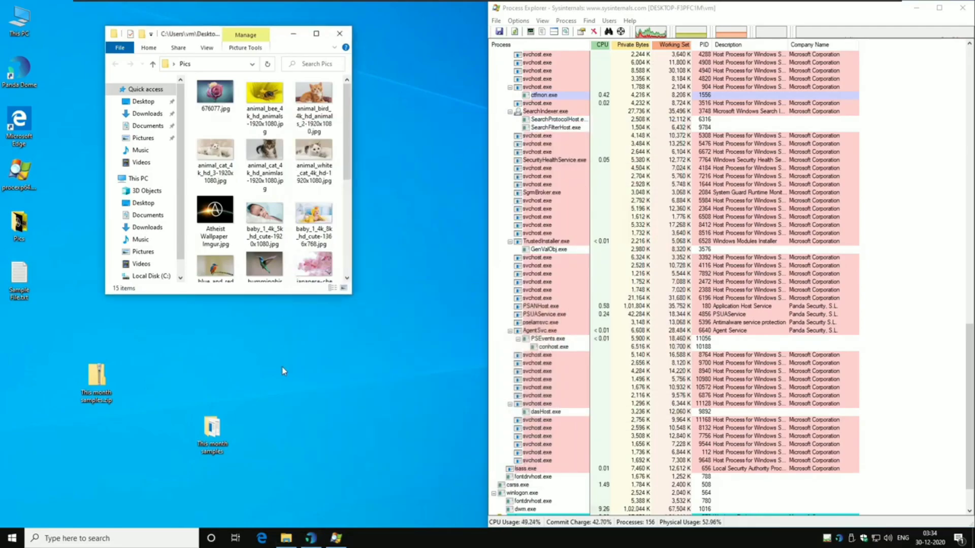
- Rescan the remaining files in the This month samples folder with Panda Dome, view the scan details and close the scan window
{"action": "right_click", "coordinate": [210, 431]}
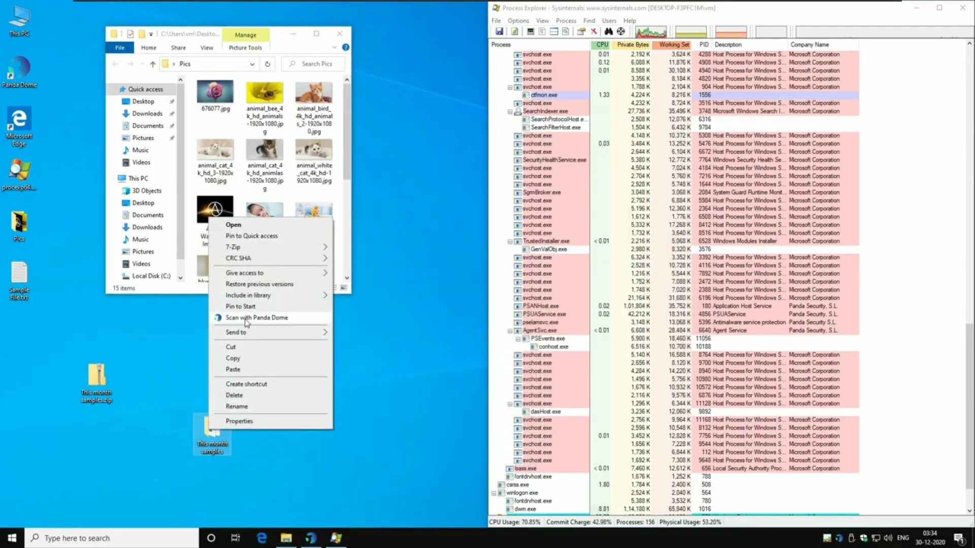
{"action": "left_click", "coordinate": [259, 319]}
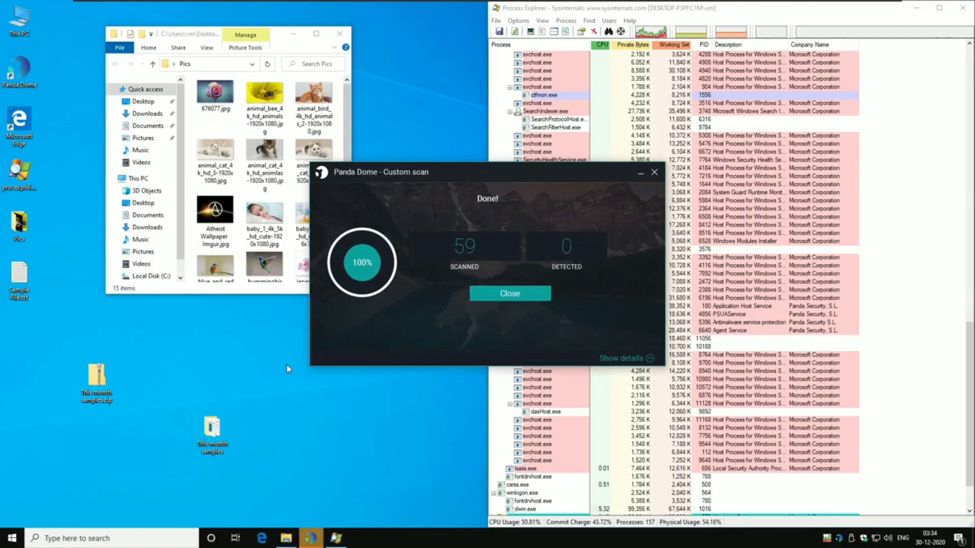
{"action": "left_click", "coordinate": [618, 358]}
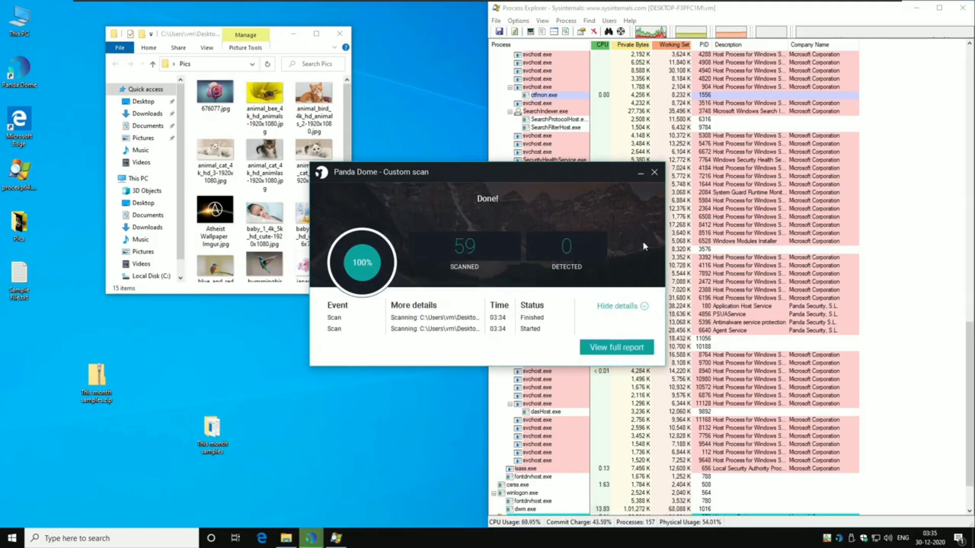
{"action": "left_click", "coordinate": [654, 172]}
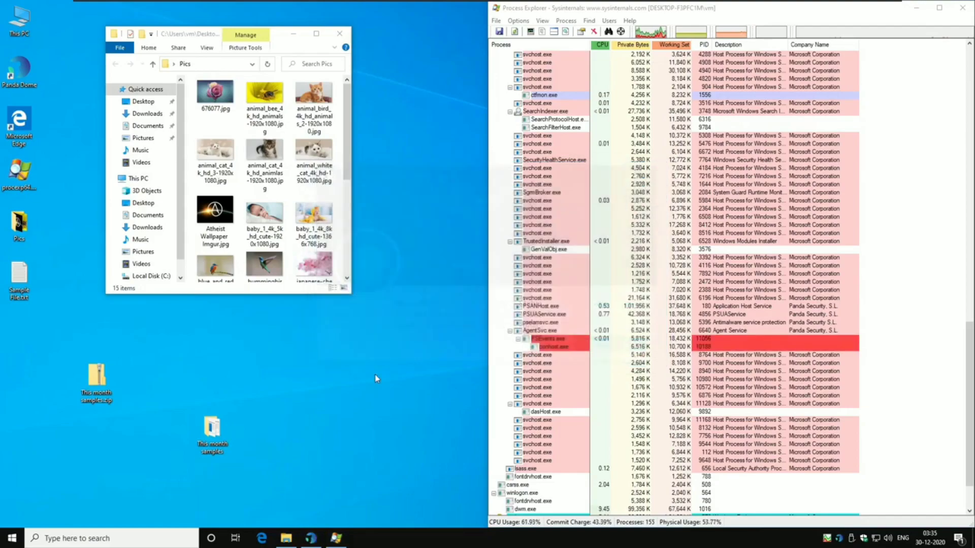
- Open the This month samples folder and move its window below the Pics images
{"action": "left_click", "coordinate": [212, 432]}
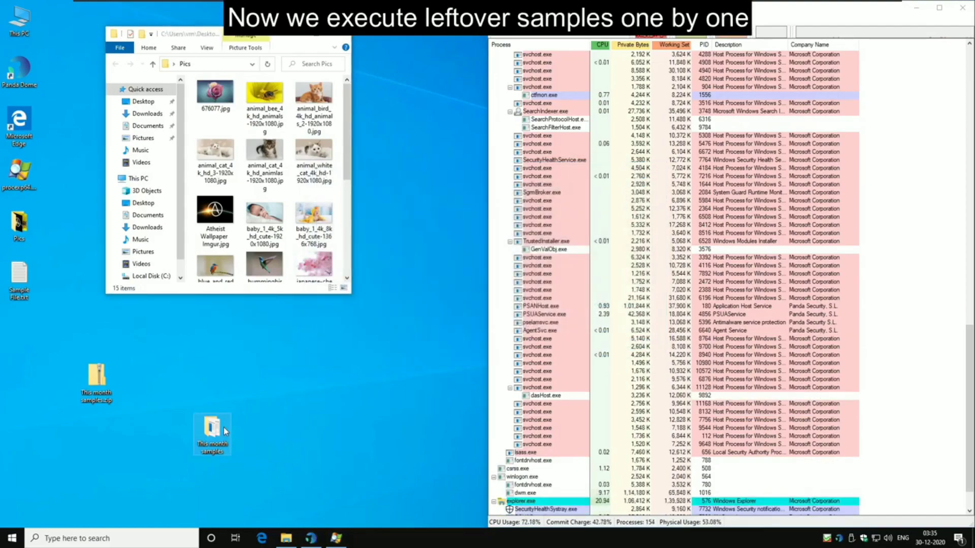
{"action": "double_click", "coordinate": [224, 431]}
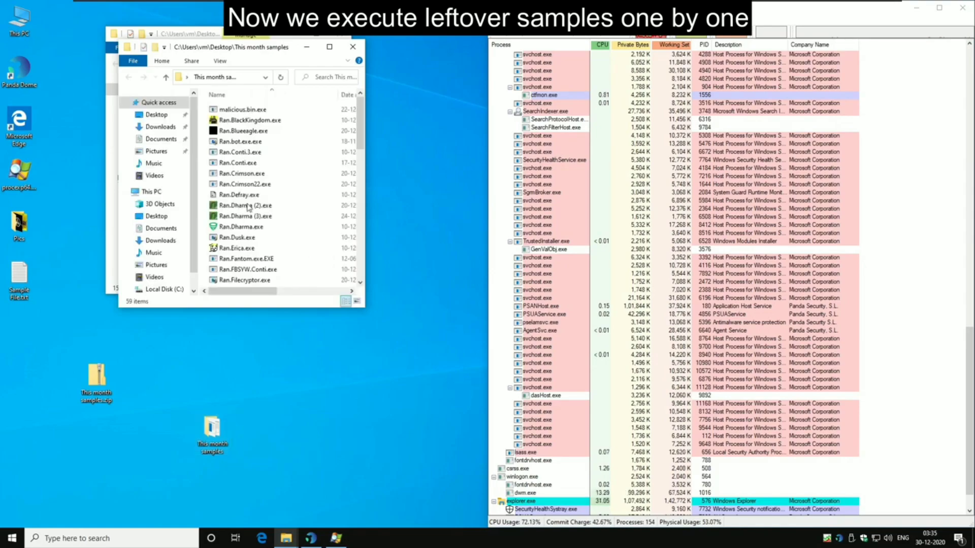
{"action": "left_click_drag", "start_coordinate": [261, 52], "coordinate": [391, 268]}
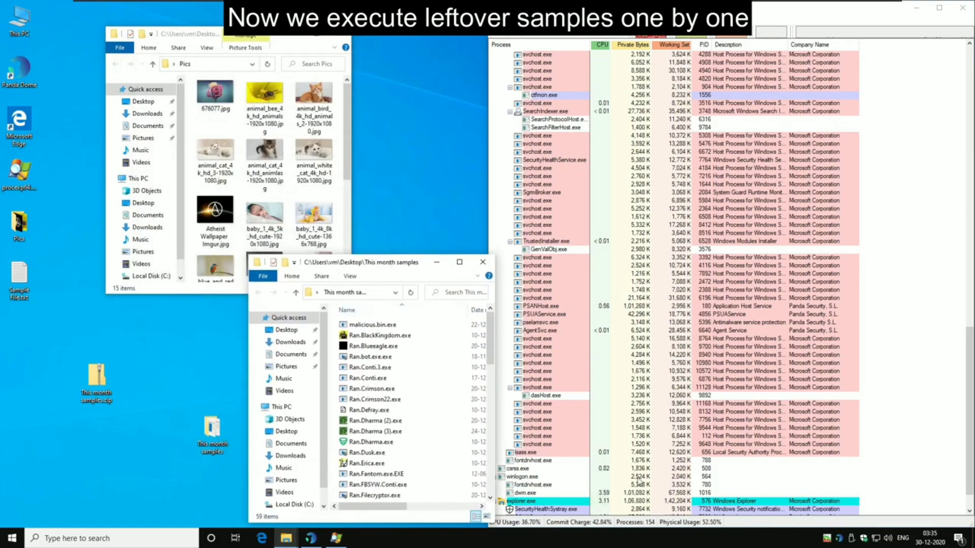
- Run the Ran.BlackKingdom.exe sample from the This month samples folder as administrator
{"action": "left_click", "coordinate": [618, 454]}
{"action": "scroll", "coordinate": [619, 454], "scroll_direction": "down", "scroll_amount": 2}
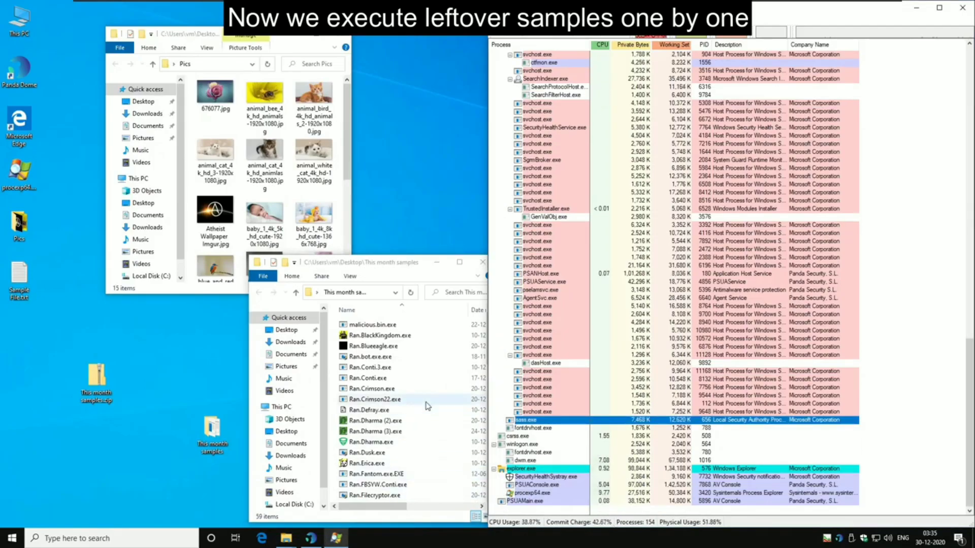
{"action": "left_click", "coordinate": [389, 336]}
{"action": "left_click", "coordinate": [401, 357]}
{"action": "scroll", "coordinate": [401, 361], "scroll_direction": "down", "scroll_amount": 10}
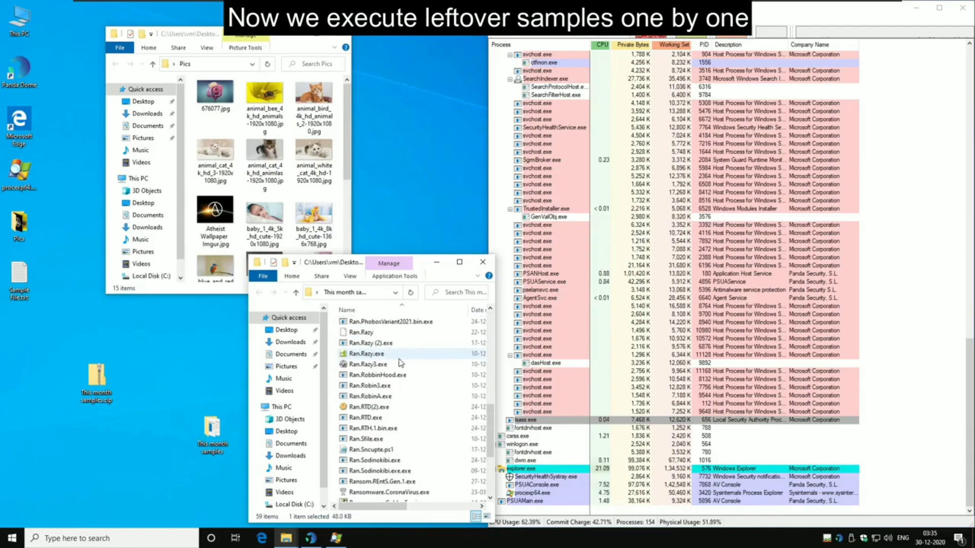
{"action": "key", "text": "Home"}
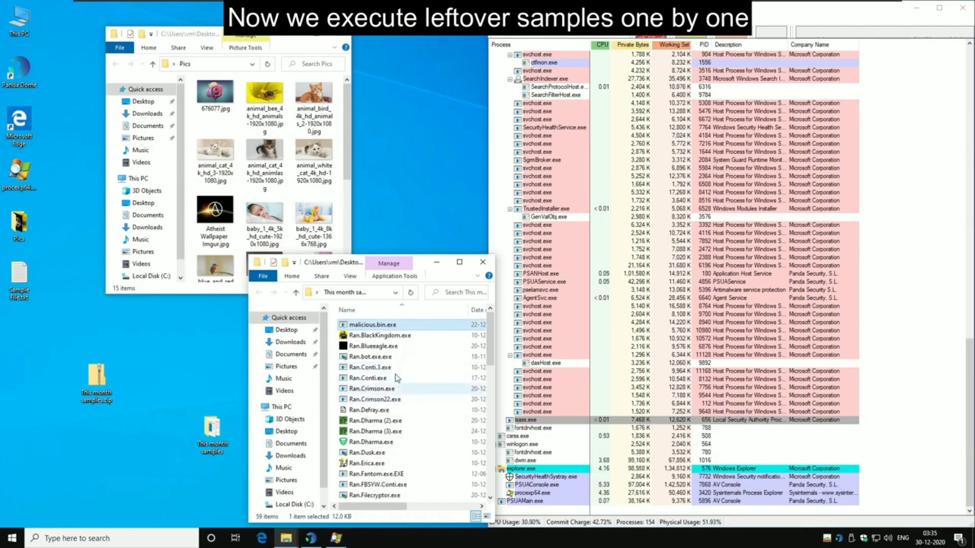
{"action": "left_click", "coordinate": [369, 335]}
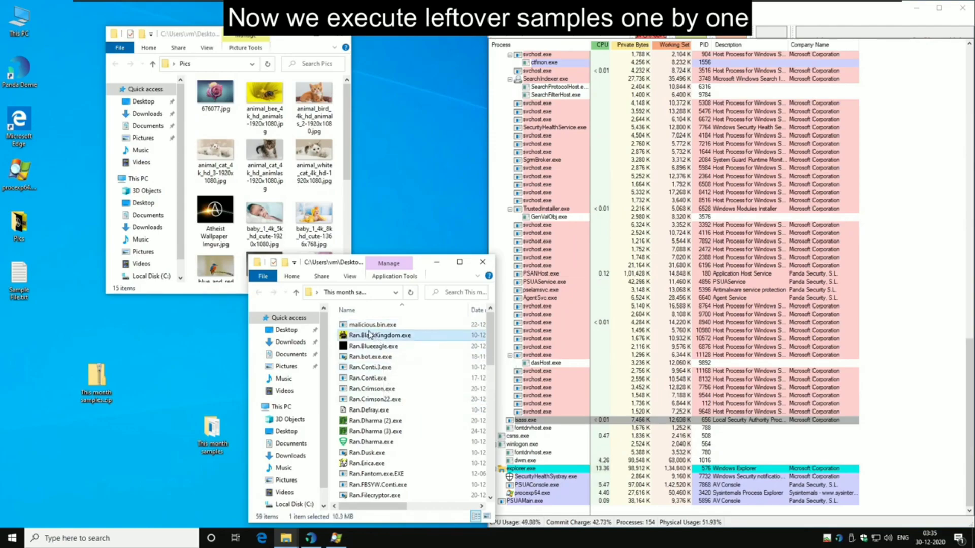
{"action": "right_click", "coordinate": [369, 335]}
{"action": "left_click", "coordinate": [401, 115]}
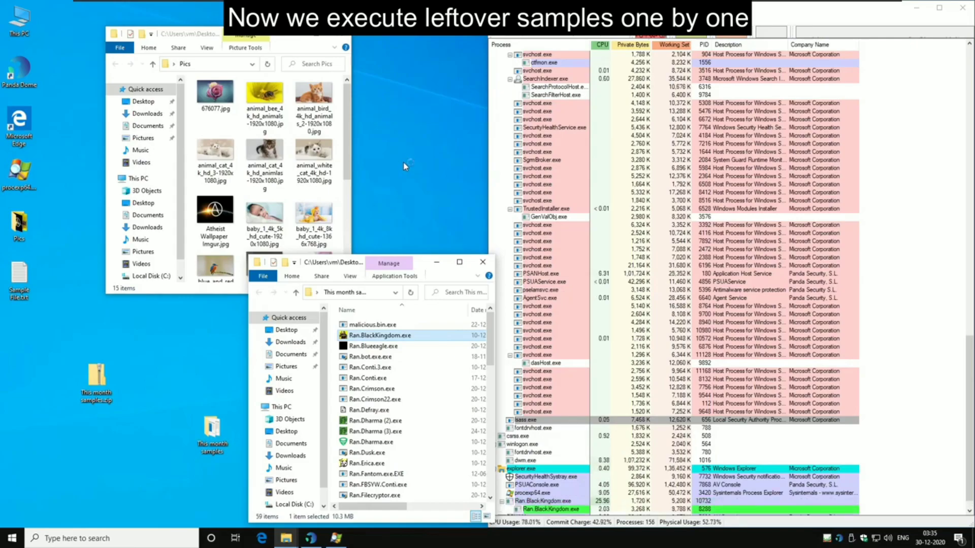
- Monitor the parent and child Ran.BlackKingdom.exe processes at the end of Process Explorer's list
{"action": "left_click", "coordinate": [628, 413]}
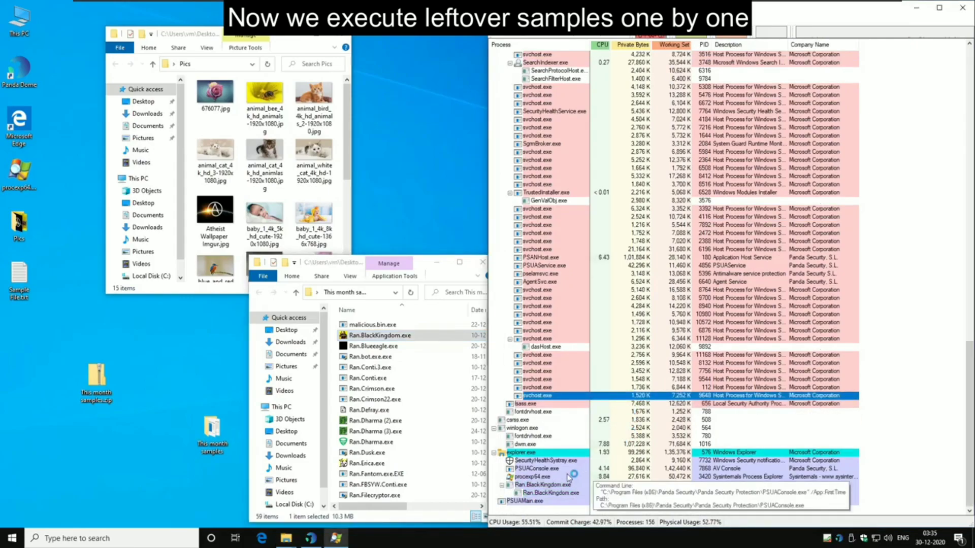
{"action": "left_click", "coordinate": [572, 501]}
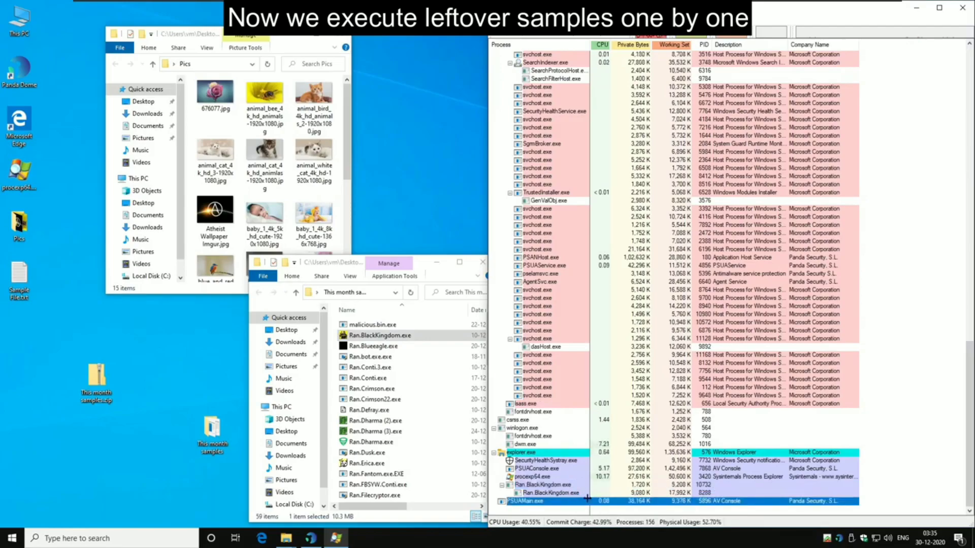
{"action": "left_click", "coordinate": [599, 485]}
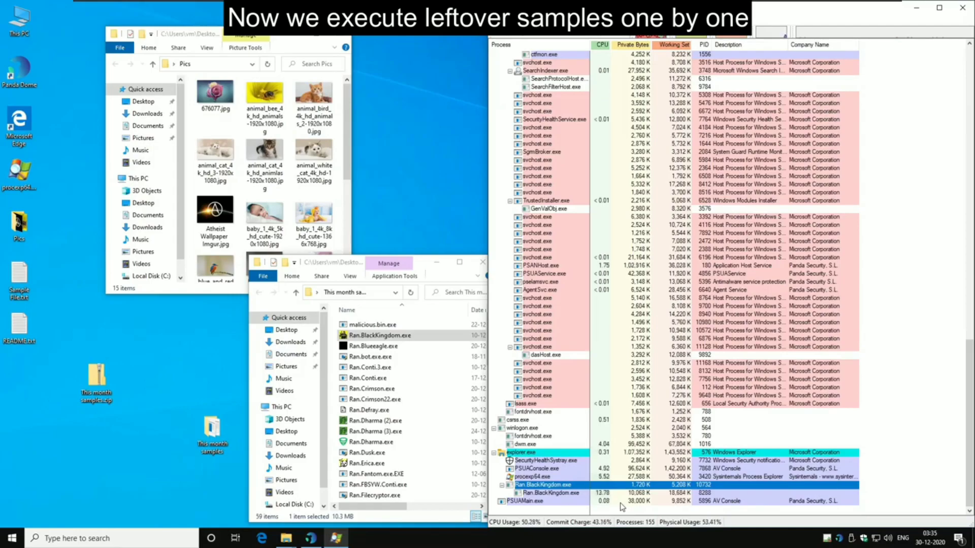
{"action": "left_click", "coordinate": [601, 494]}
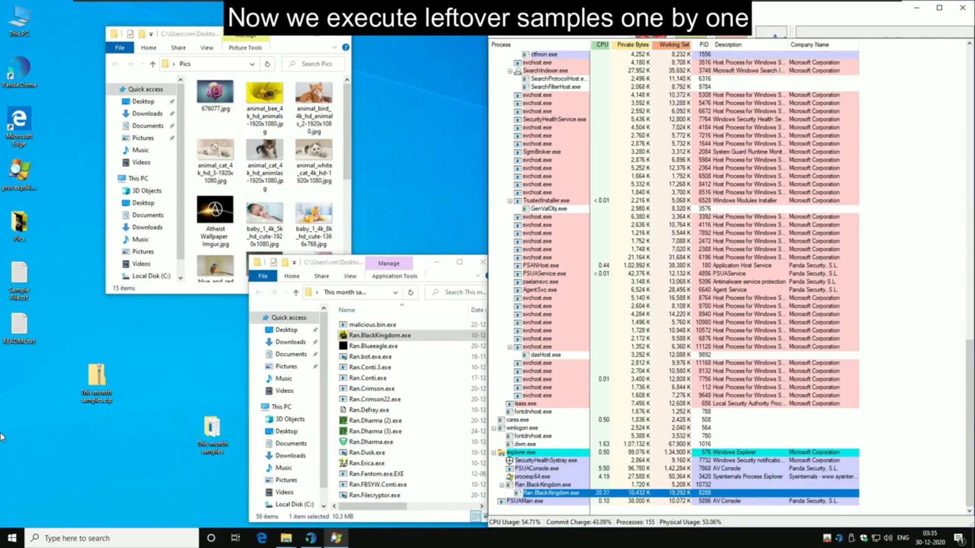
- Open README.txt on the desktop, read the ransom note and close it
{"action": "left_click", "coordinate": [25, 330]}
{"action": "double_click", "coordinate": [25, 330]}
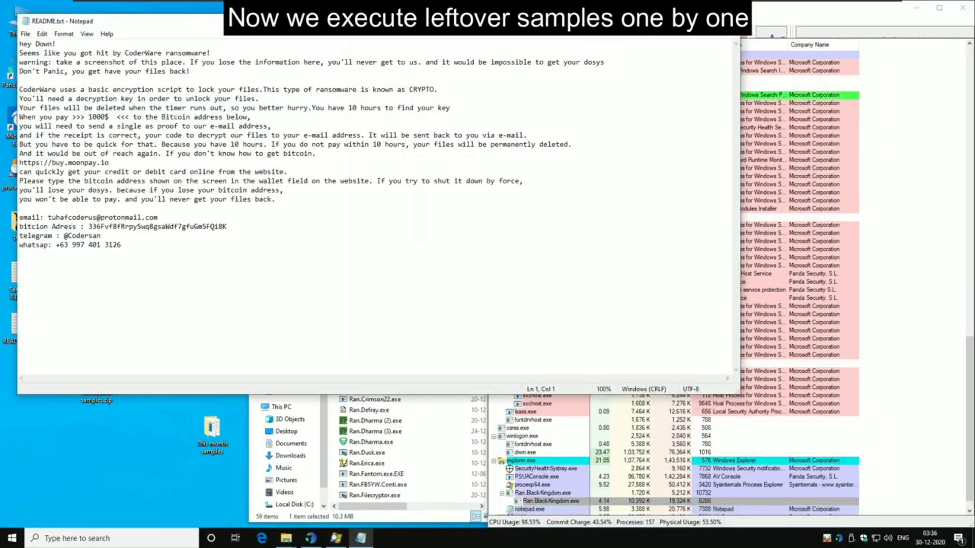
{"action": "key", "text": "alt+F4"}
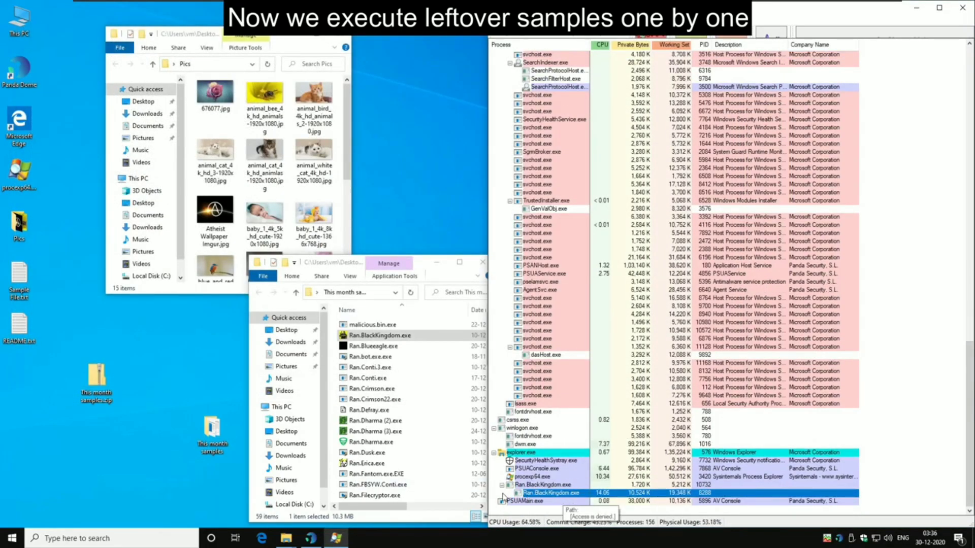
- Refresh the Pics folder, check its images for encryption, and recheck the child Ran.BlackKingdom.exe process
{"action": "left_click", "coordinate": [189, 252]}
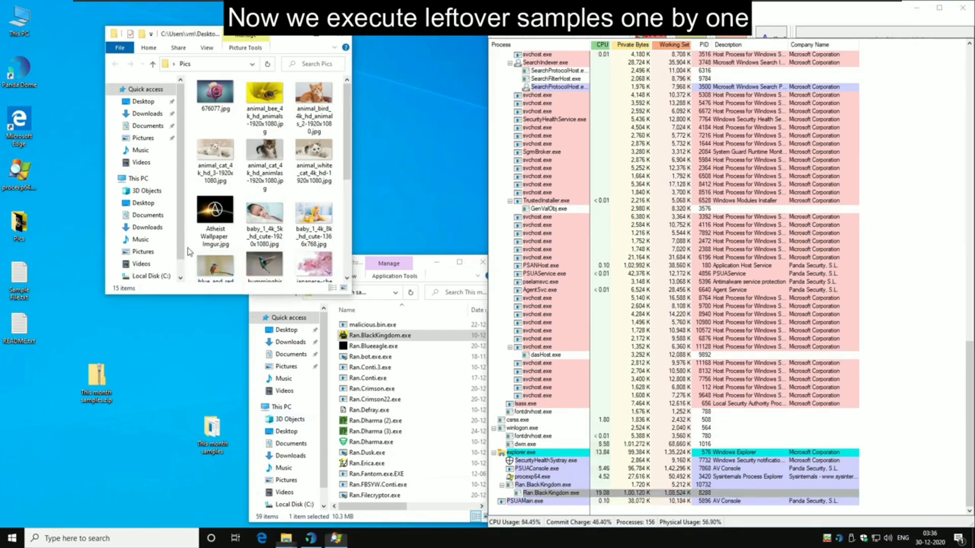
{"action": "right_click", "coordinate": [190, 253]}
{"action": "left_click", "coordinate": [214, 298]}
{"action": "scroll", "coordinate": [235, 214], "scroll_direction": "down", "scroll_amount": 1}
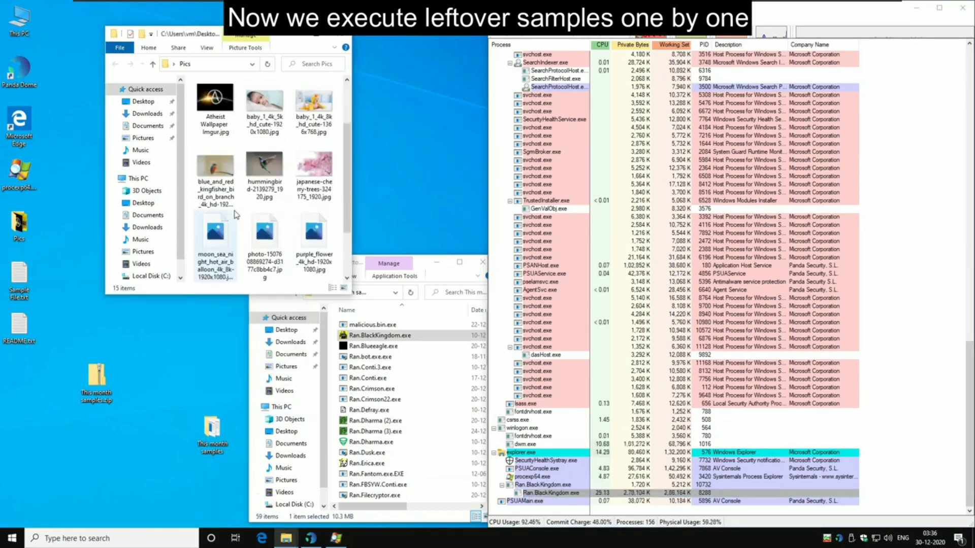
{"action": "scroll", "coordinate": [235, 214], "scroll_direction": "up", "scroll_amount": 1}
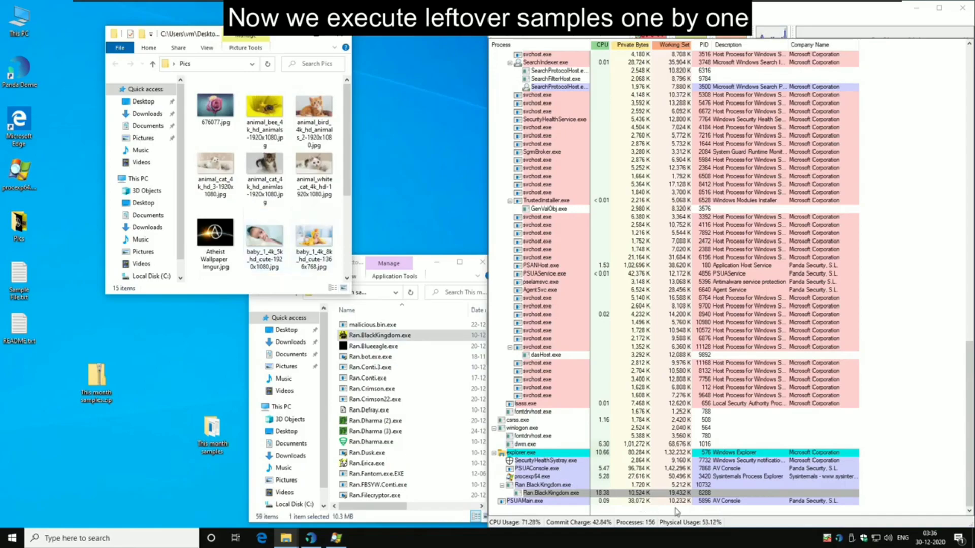
{"action": "left_click", "coordinate": [626, 497]}
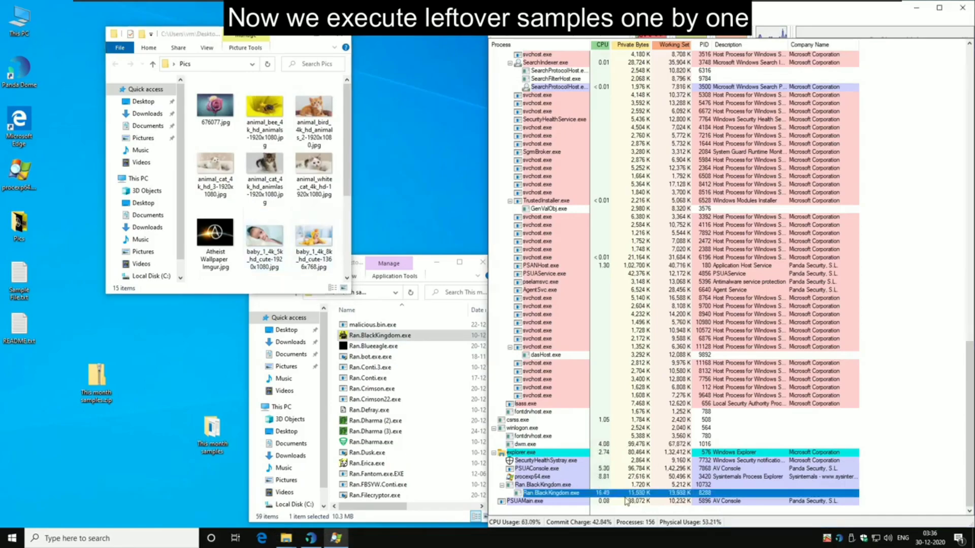
- Run the Ran.Blueeagle.exe sample from the This month samples folder as administrator
{"action": "left_click", "coordinate": [415, 376]}
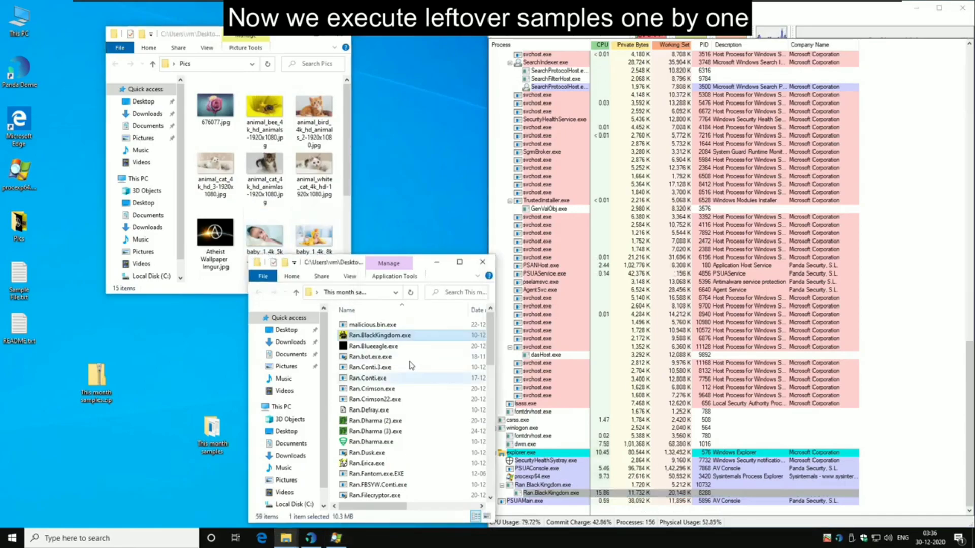
{"action": "scroll", "coordinate": [396, 349], "scroll_direction": "down", "scroll_amount": 3}
{"action": "scroll", "coordinate": [396, 348], "scroll_direction": "up", "scroll_amount": 1}
{"action": "left_click", "coordinate": [376, 347]}
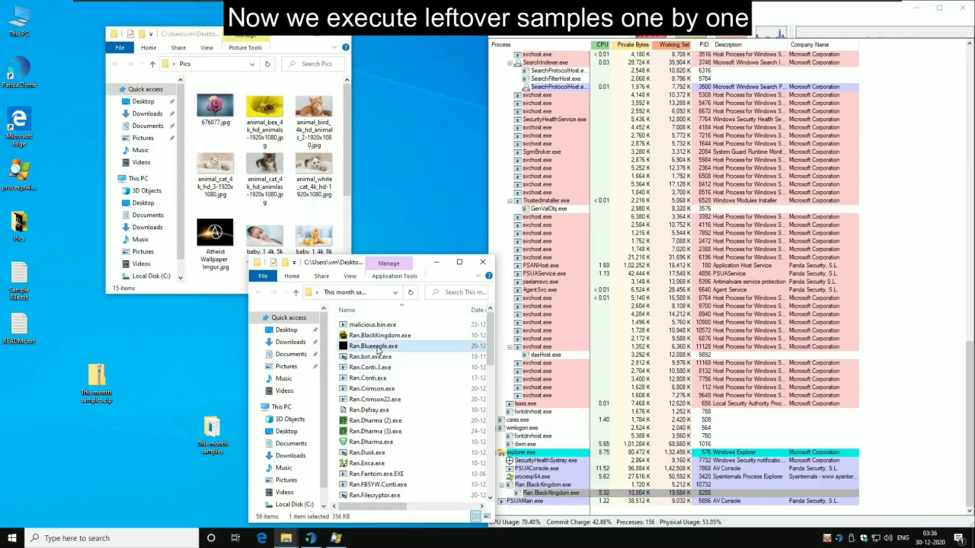
{"action": "right_click", "coordinate": [378, 350]}
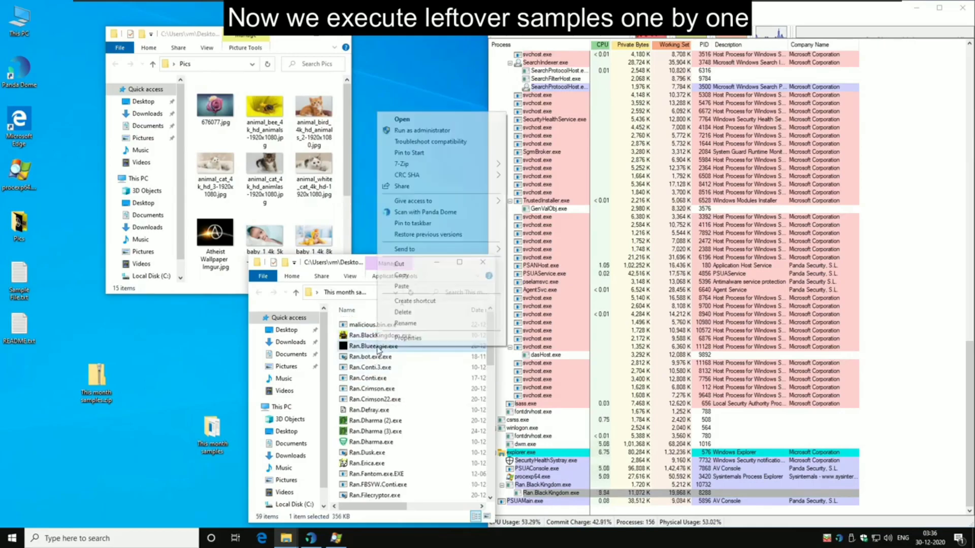
{"action": "left_click", "coordinate": [411, 133]}
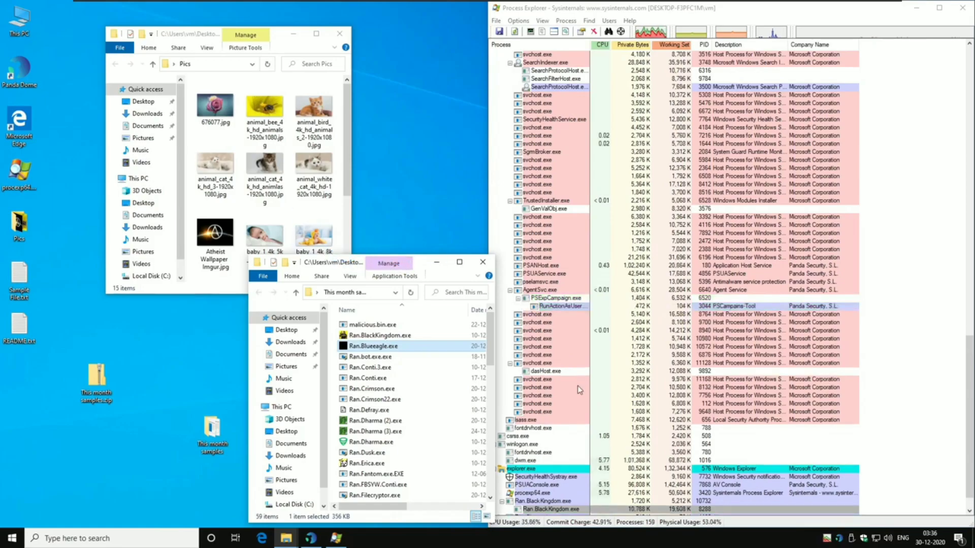
- Check the Ran.BlackKingdom.exe and Ran.Blueeagle.exe processes in Process Explorer
{"action": "left_click", "coordinate": [578, 388]}
{"action": "scroll", "coordinate": [579, 389], "scroll_direction": "down", "scroll_amount": 1}
{"action": "left_click", "coordinate": [578, 485]}
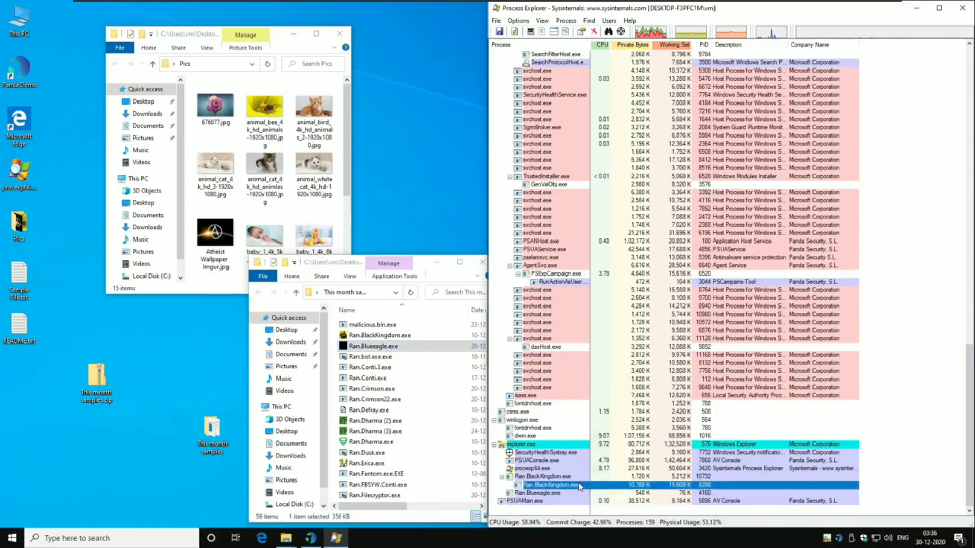
{"action": "left_click", "coordinate": [584, 494]}
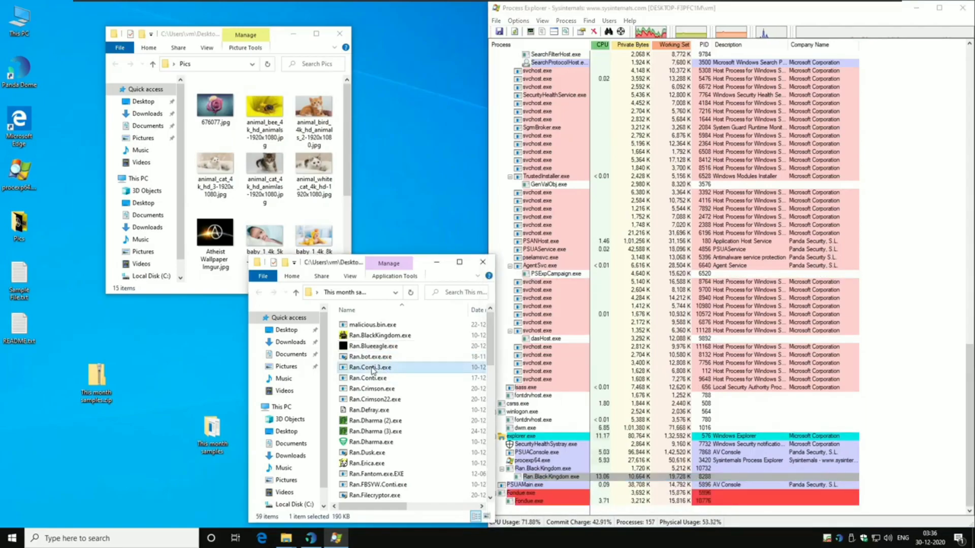
- Run the Ran.Conti.3.exe sample as administrator and select its process in Process Explorer to monitor it
{"action": "right_click", "coordinate": [374, 368]}
{"action": "left_click", "coordinate": [408, 150]}
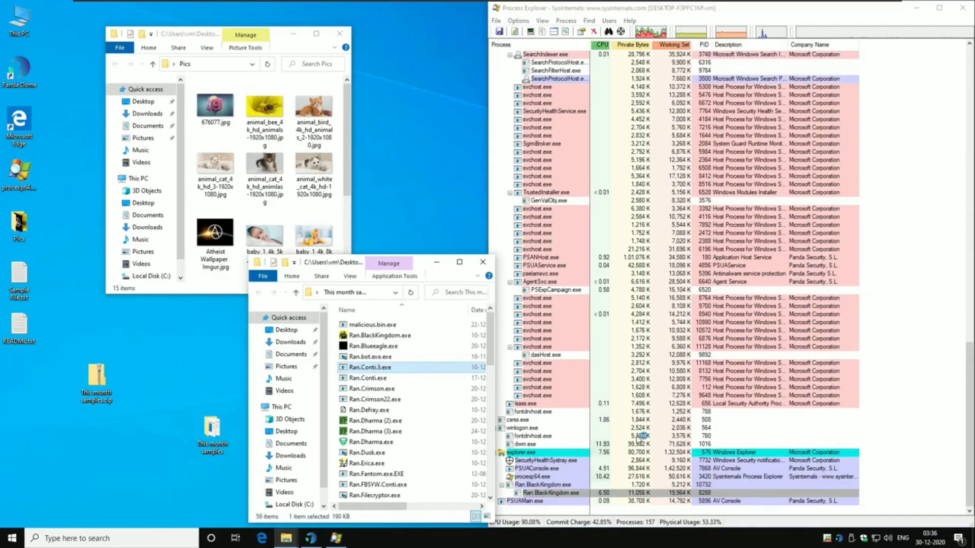
{"action": "left_click", "coordinate": [584, 493]}
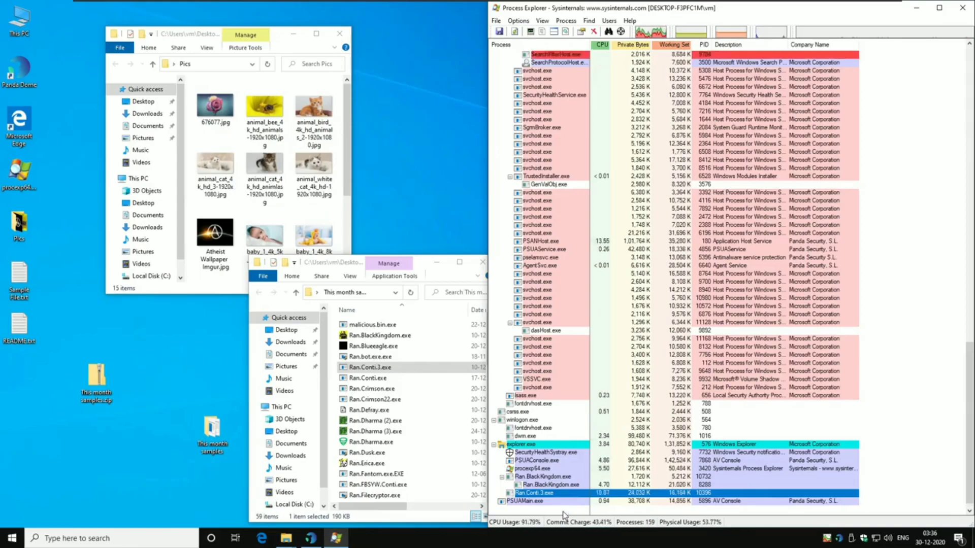
- Run the Ran.Conti.exe sample from the This month samples folder as administrator
{"action": "left_click", "coordinate": [371, 379]}
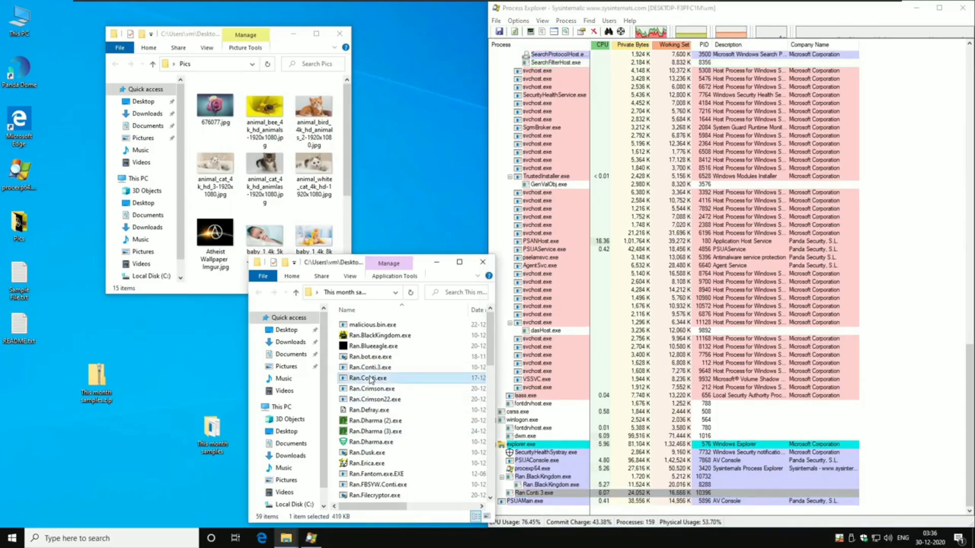
{"action": "right_click", "coordinate": [369, 379]}
{"action": "left_click", "coordinate": [391, 159]}
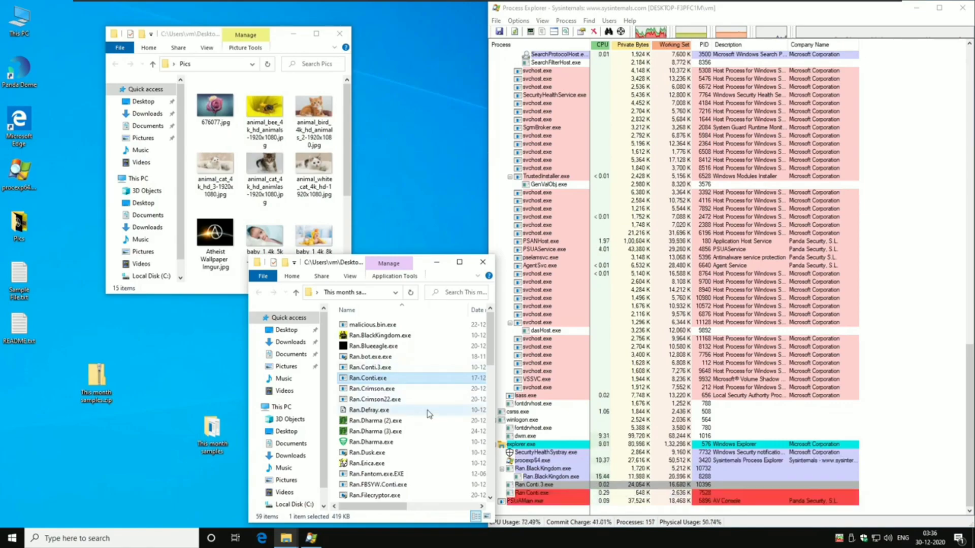
- Run the Ran.Crimson.exe sample as administrator and select its process in Process Explorer to monitor it
{"action": "left_click", "coordinate": [369, 390]}
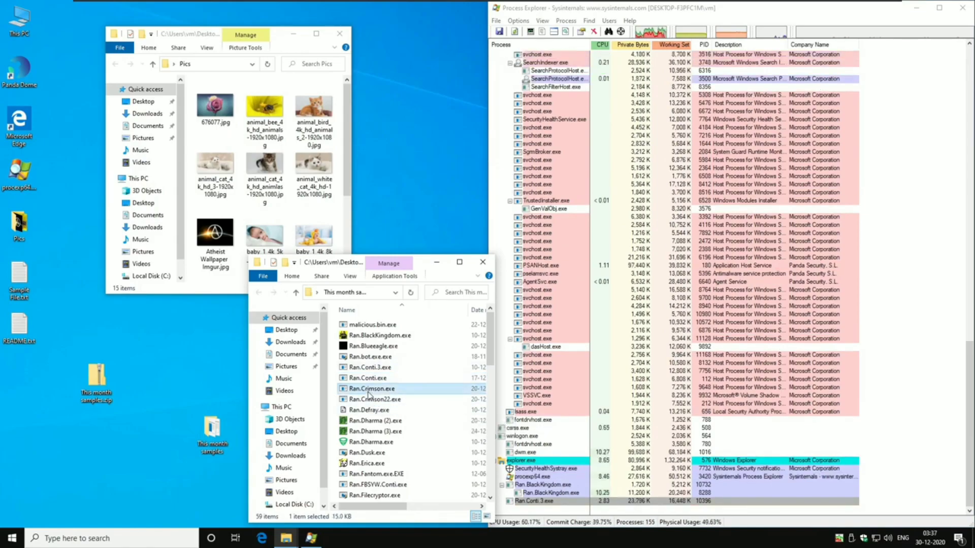
{"action": "right_click", "coordinate": [369, 390]}
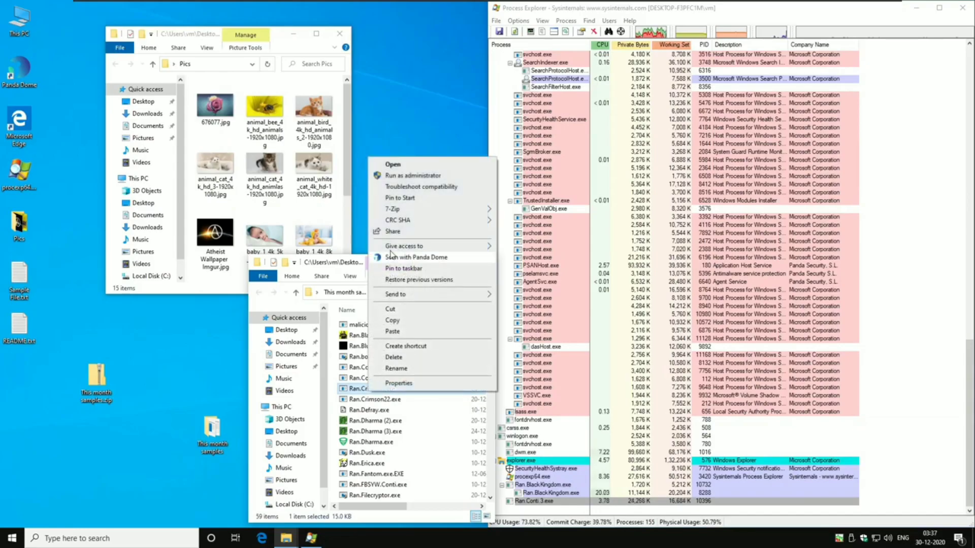
{"action": "left_click", "coordinate": [401, 175]}
{"action": "left_click", "coordinate": [553, 485]}
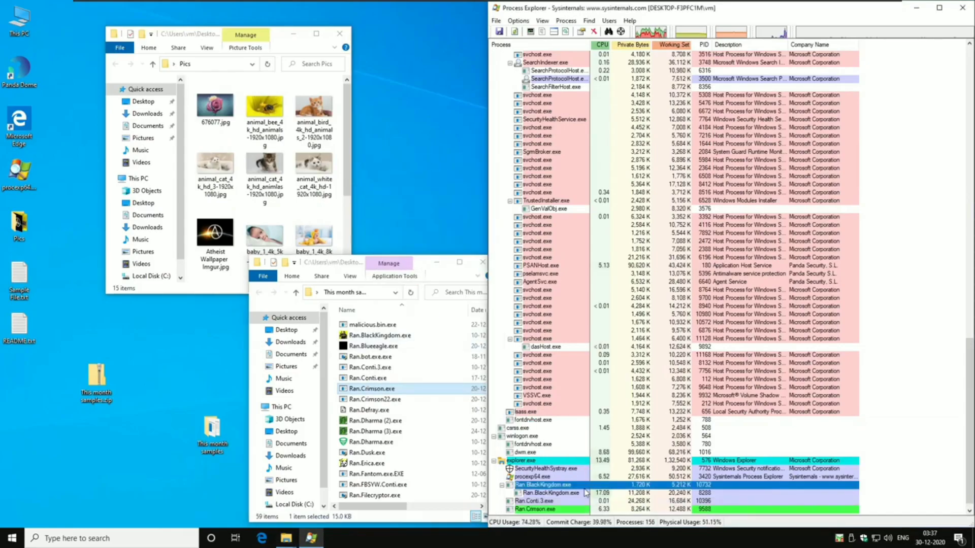
{"action": "left_click", "coordinate": [554, 500]}
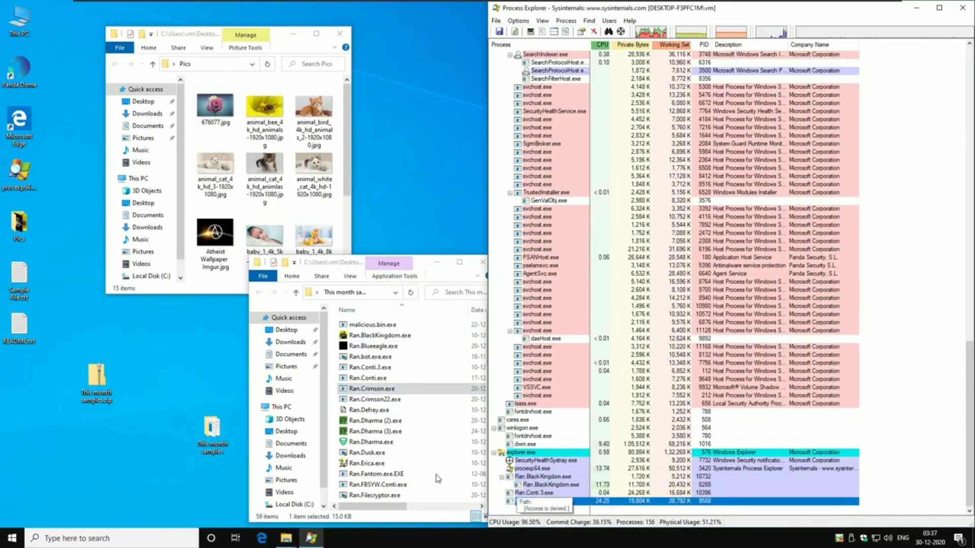
- Try to run the Ran.Crimson22.exe sample as administrator and dismiss the resulting message
{"action": "right_click", "coordinate": [369, 399]}
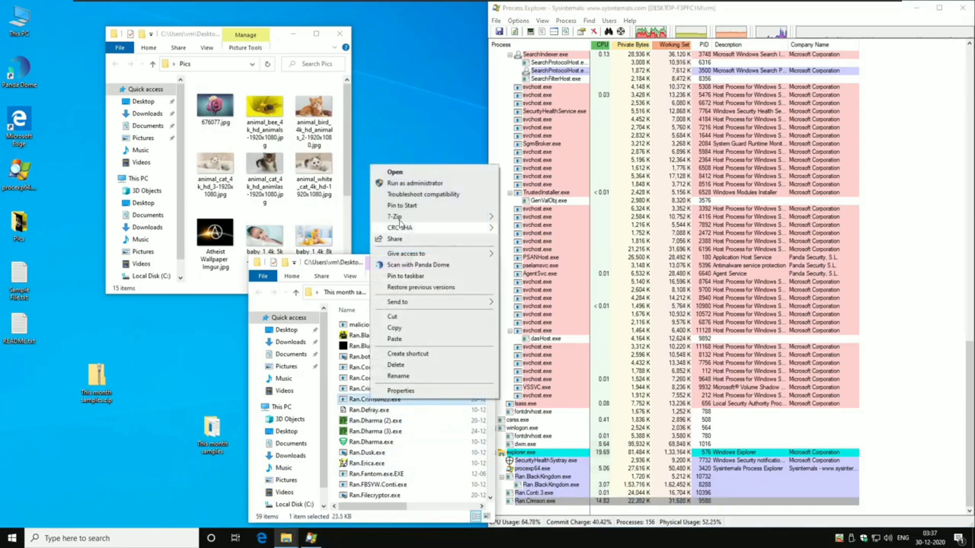
{"action": "left_click", "coordinate": [401, 183]}
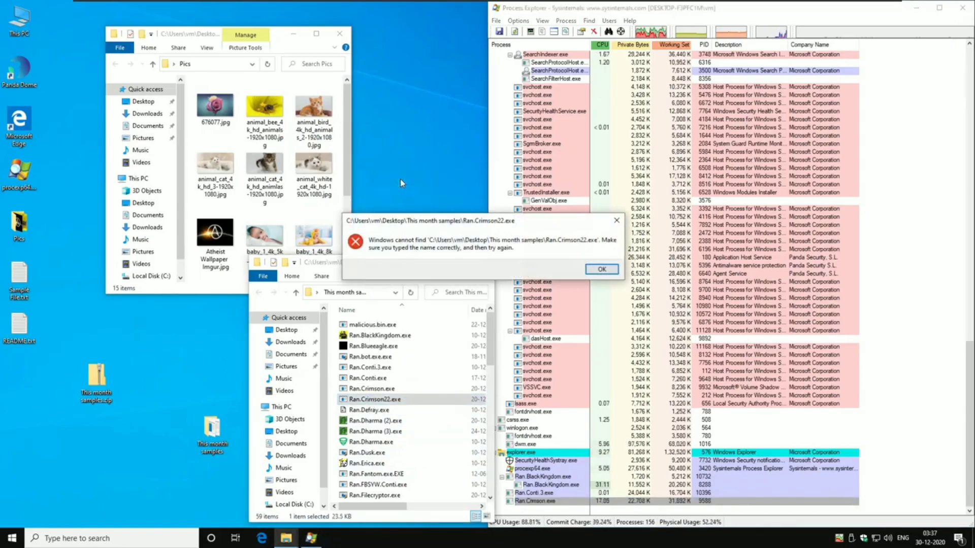
{"action": "left_click", "coordinate": [602, 270]}
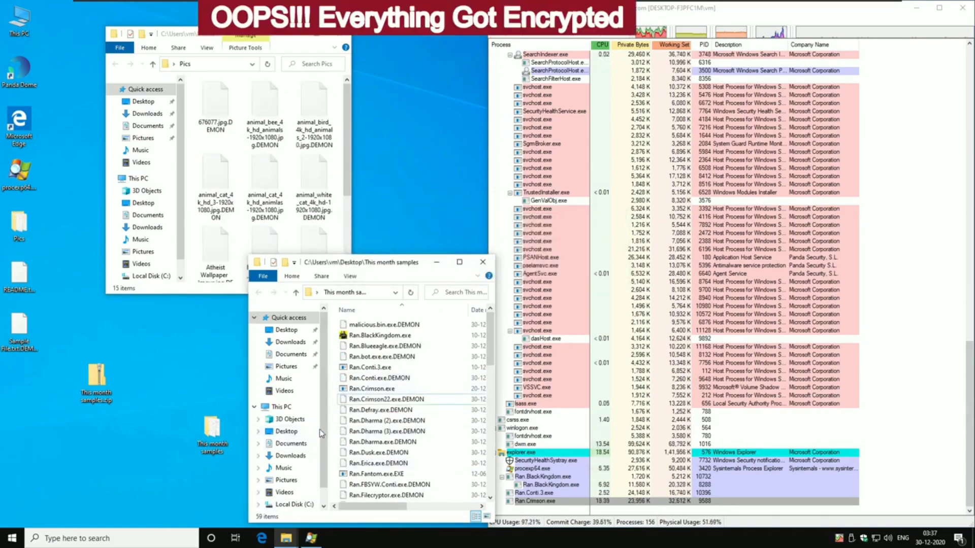
- Refresh the This month samples and Pics folders and check their files for signs of encryption
{"action": "right_click", "coordinate": [338, 435]}
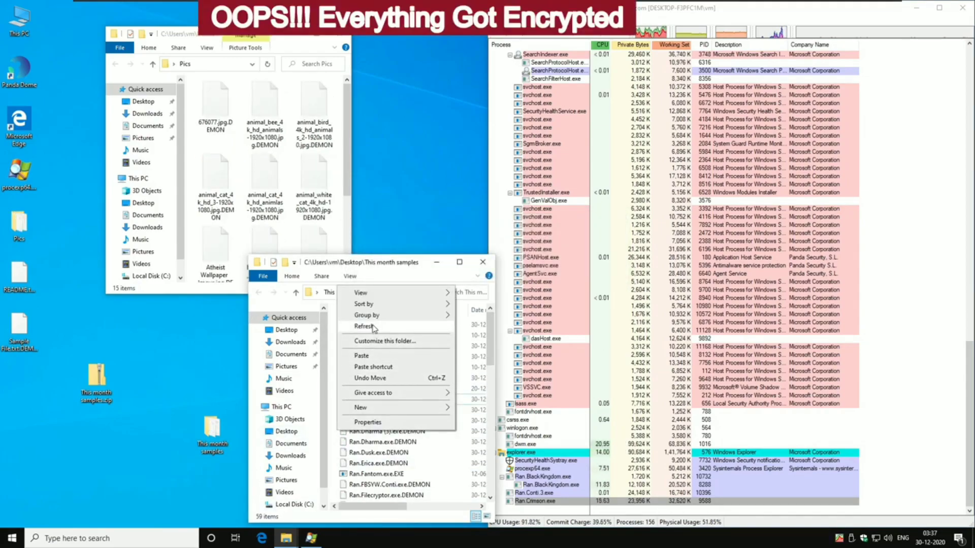
{"action": "left_click", "coordinate": [366, 341]}
{"action": "scroll", "coordinate": [413, 420], "scroll_direction": "down", "scroll_amount": 3}
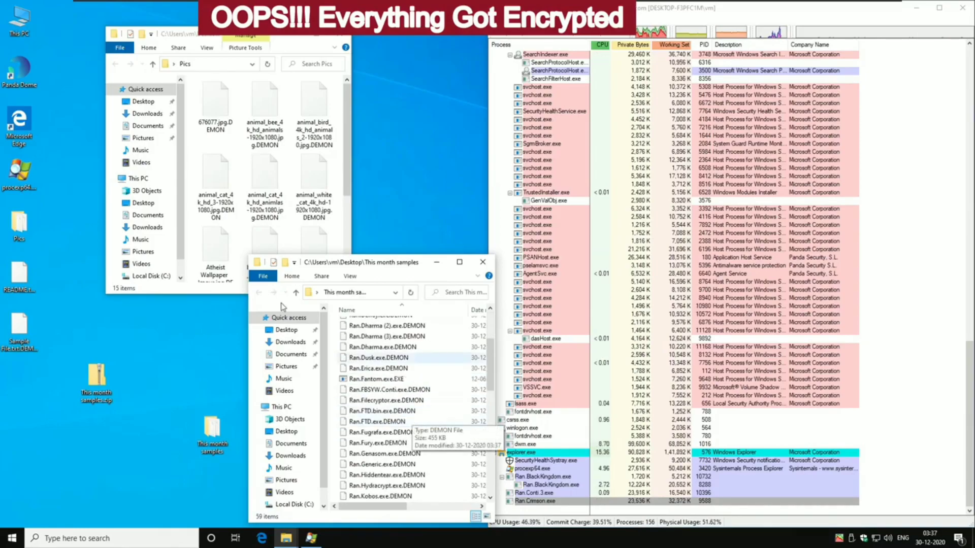
{"action": "left_click", "coordinate": [193, 191]}
{"action": "right_click", "coordinate": [193, 191]}
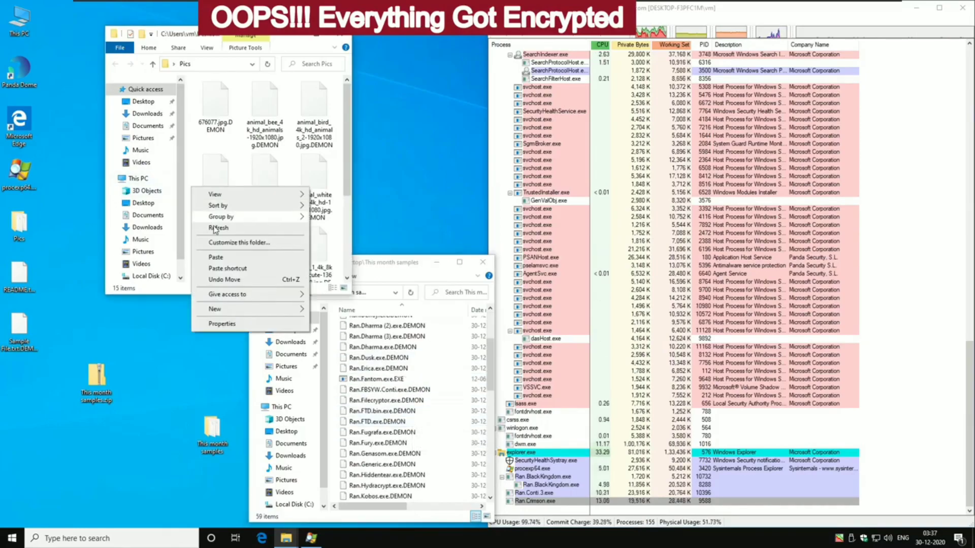
{"action": "left_click", "coordinate": [214, 227]}
{"action": "left_click", "coordinate": [221, 233]}
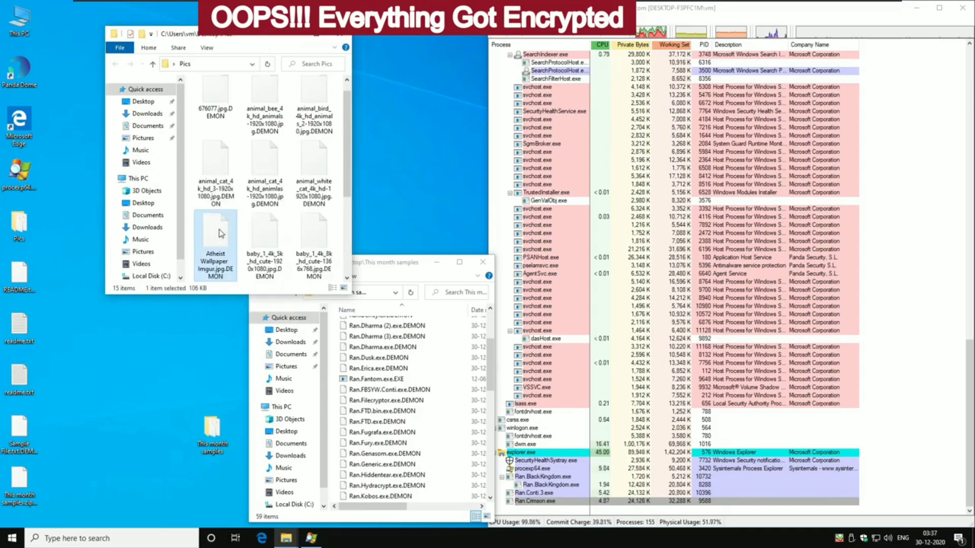
{"action": "scroll", "coordinate": [203, 193], "scroll_direction": "up", "scroll_amount": 1}
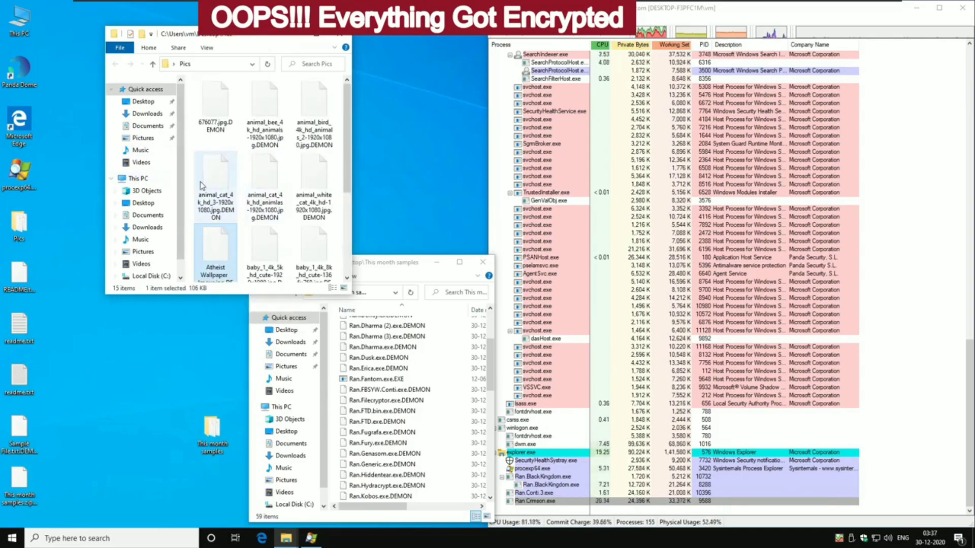
- Open the Pictures folder, enlarge its window and look through the image files for encrypted extensions
{"action": "left_click", "coordinate": [138, 138]}
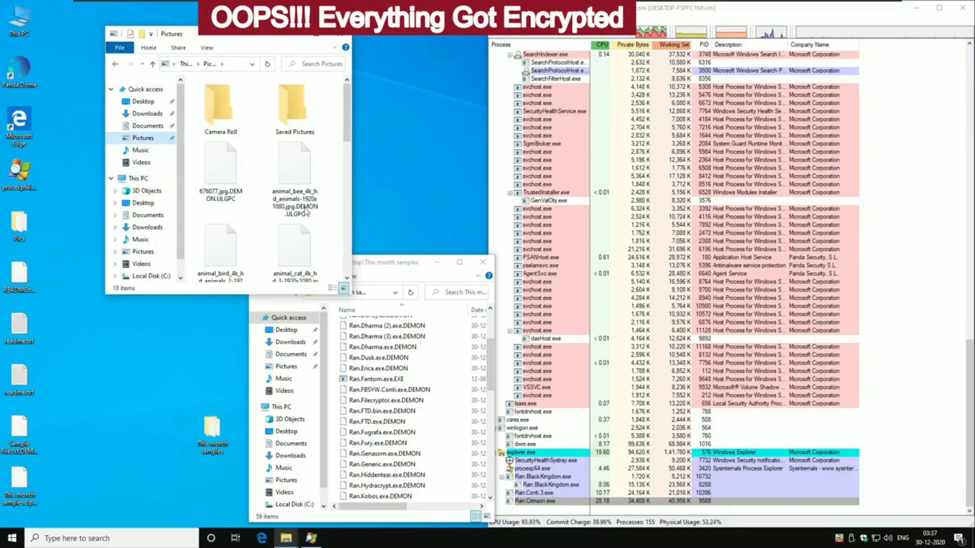
{"action": "left_click_drag", "start_coordinate": [352, 218], "coordinate": [463, 282]}
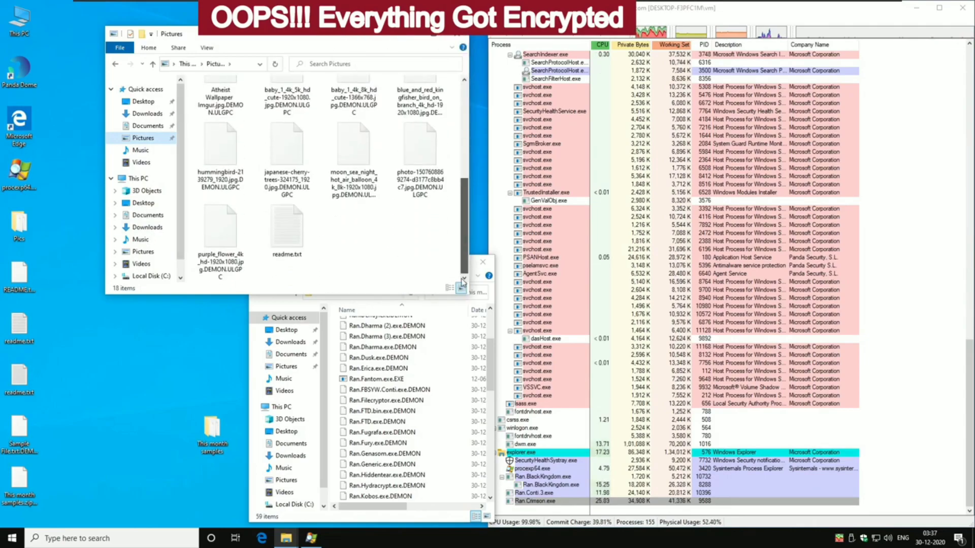
{"action": "scroll", "coordinate": [406, 152], "scroll_direction": "up", "scroll_amount": 3}
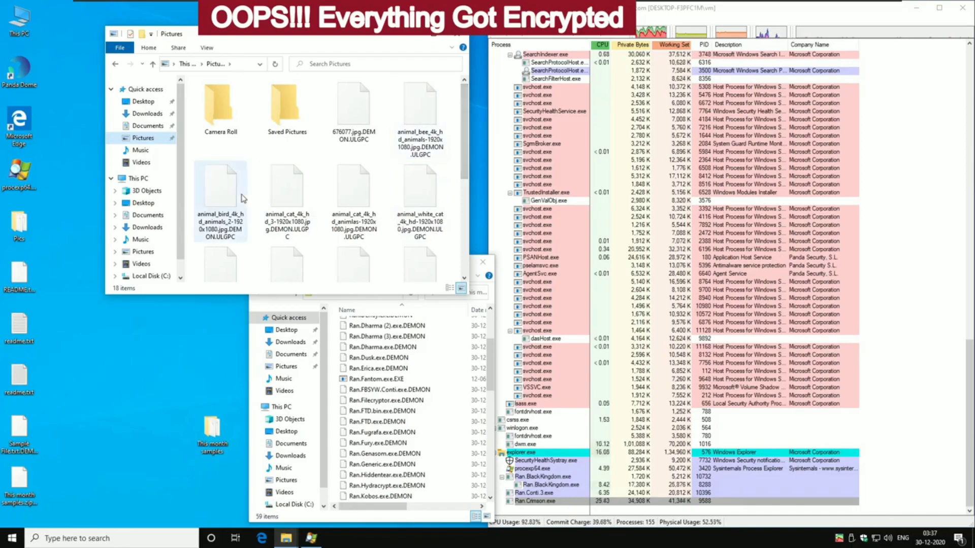
- Open Sample File.txt.DEMON.ULGPC from the Documents folder in Notepad, inspect its content and close it
{"action": "left_click", "coordinate": [147, 128]}
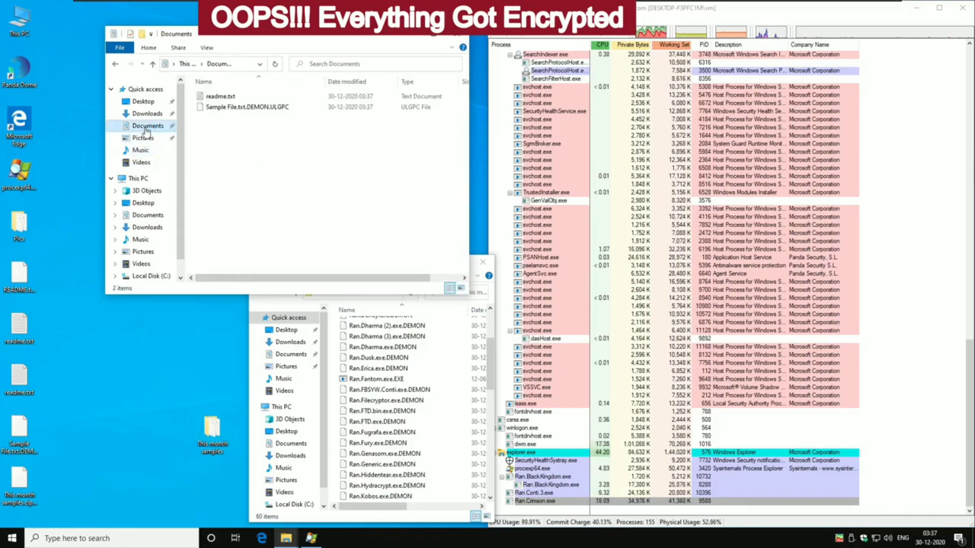
{"action": "left_click", "coordinate": [242, 107]}
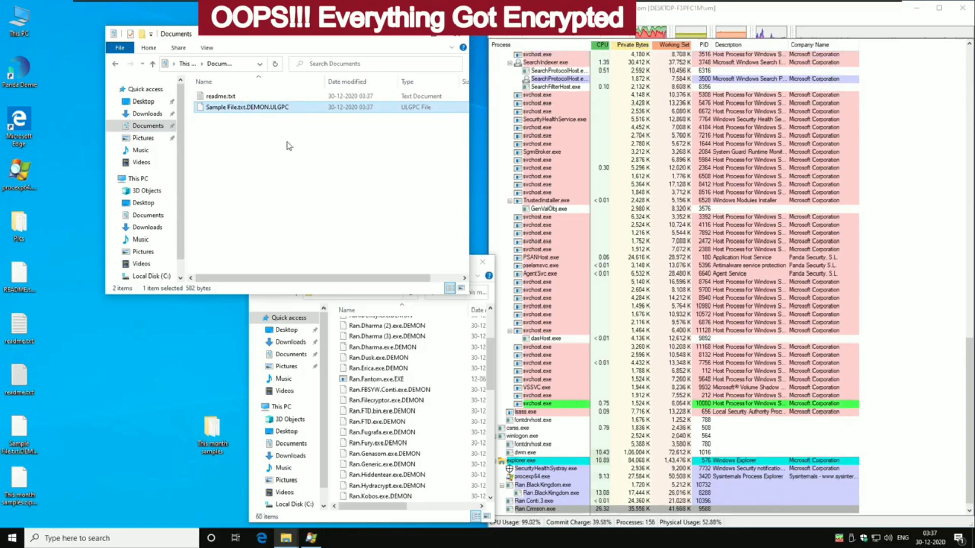
{"action": "left_click", "coordinate": [422, 205]}
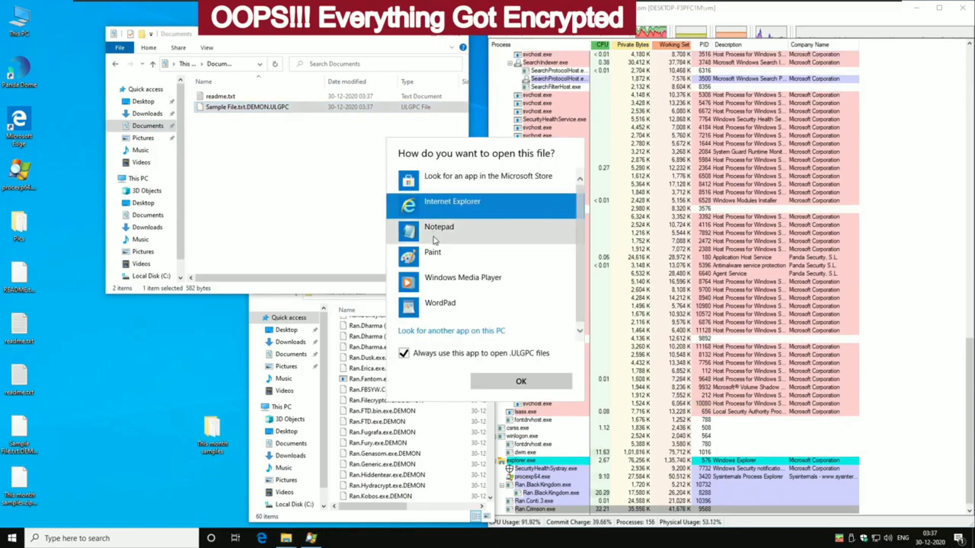
{"action": "double_click", "coordinate": [435, 241]}
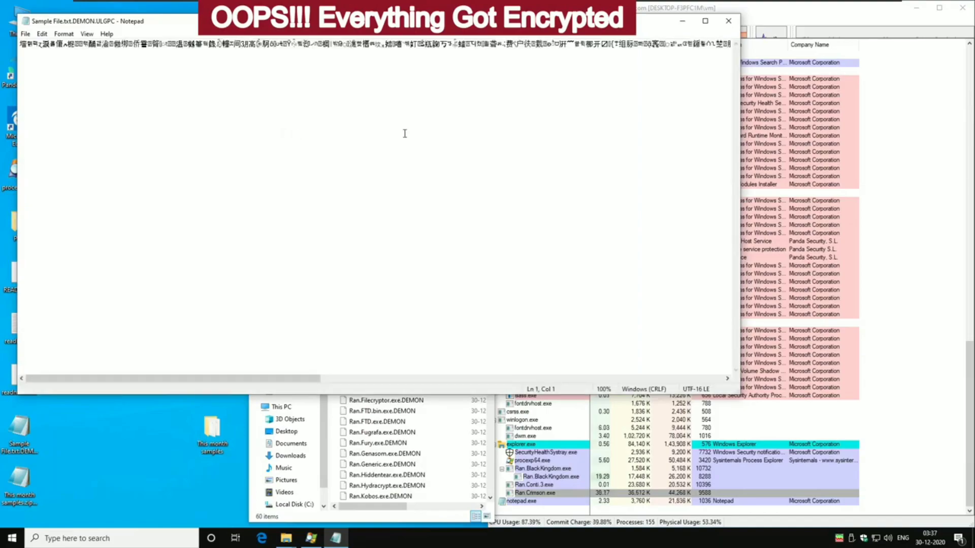
{"action": "left_click_drag", "start_coordinate": [307, 380], "coordinate": [592, 348]}
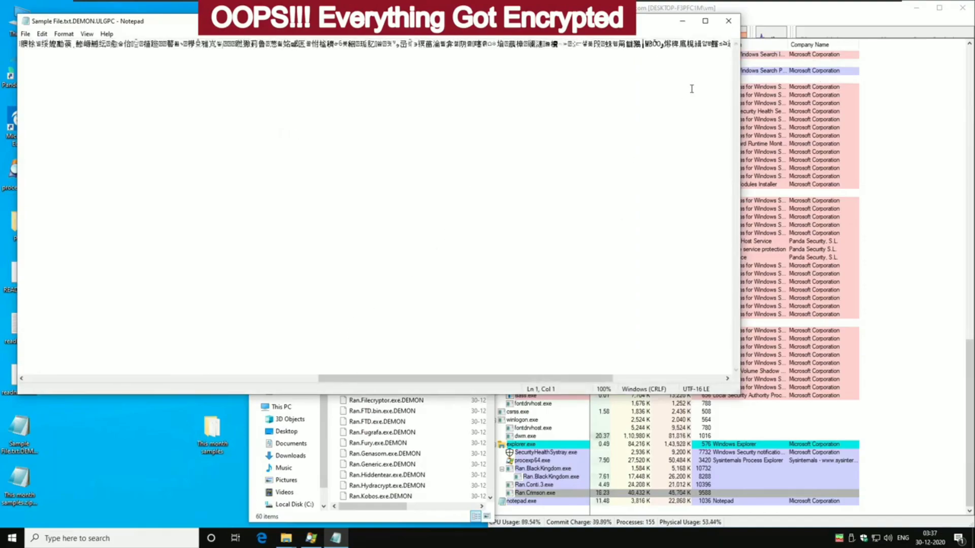
{"action": "left_click", "coordinate": [728, 21]}
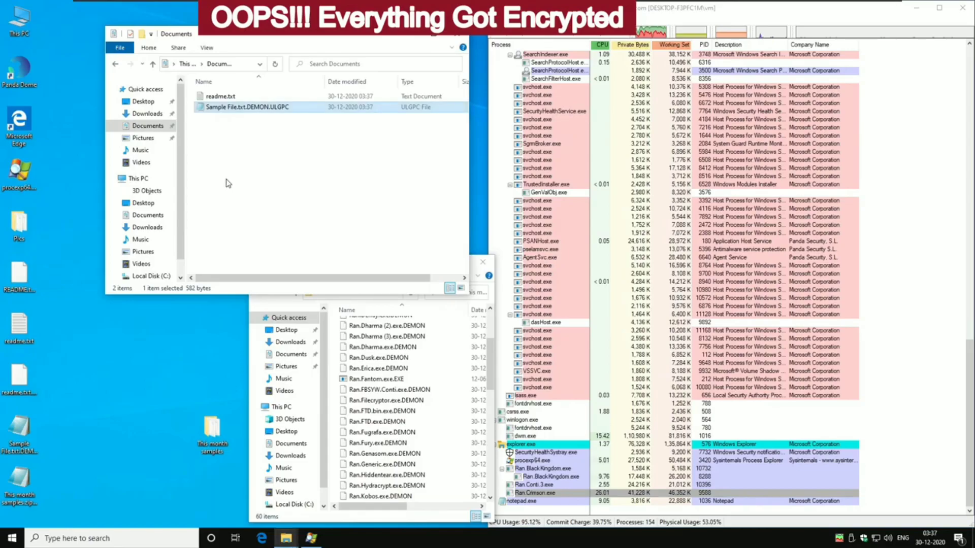
- Check the Pictures, Music and Downloads folders for encrypted files and close that folder window
{"action": "left_click", "coordinate": [144, 140]}
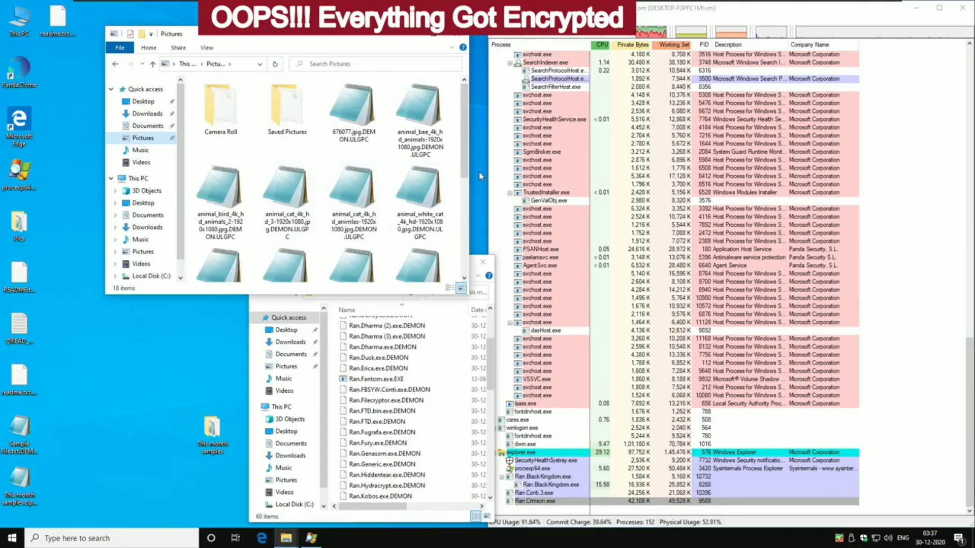
{"action": "left_click_drag", "start_coordinate": [461, 153], "coordinate": [477, 126]}
{"action": "left_click", "coordinate": [141, 149]}
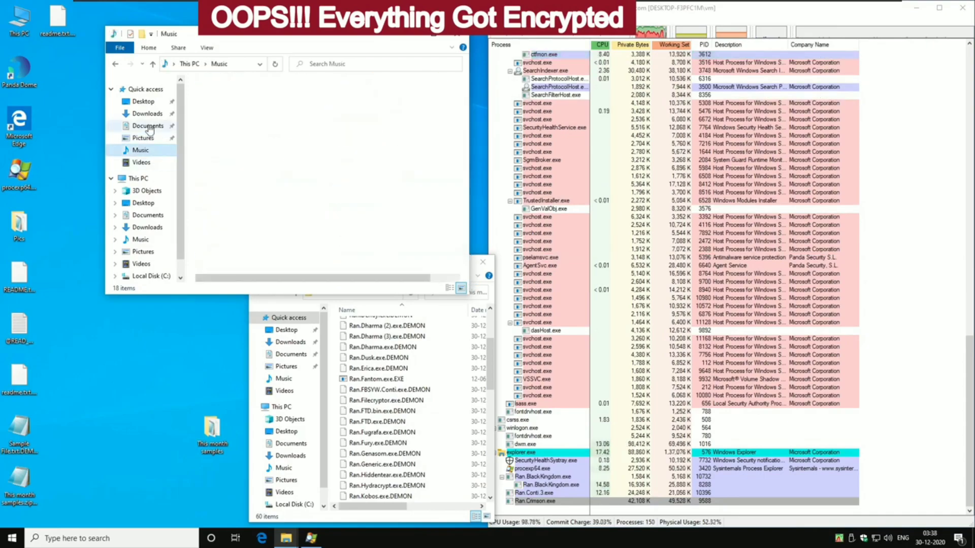
{"action": "left_click", "coordinate": [144, 115]}
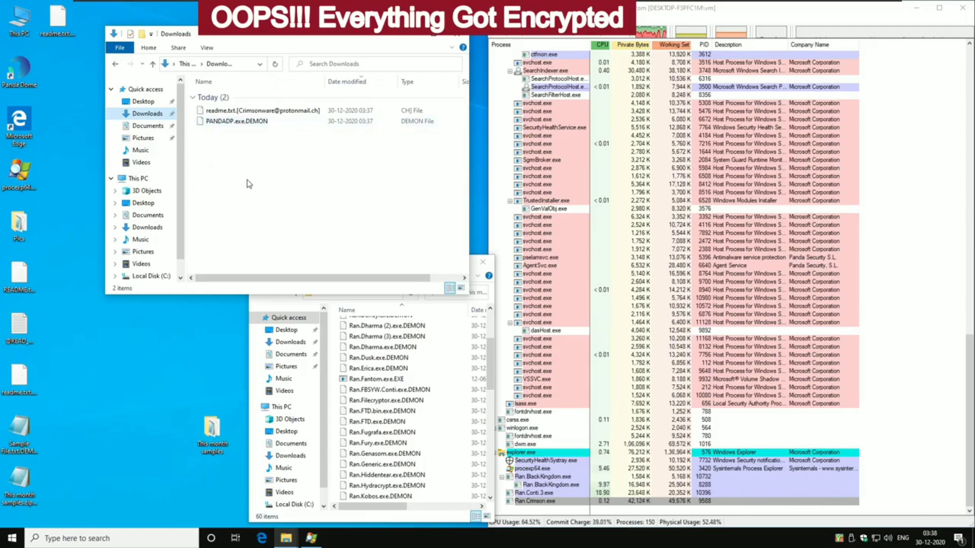
{"action": "left_click", "coordinate": [457, 38]}
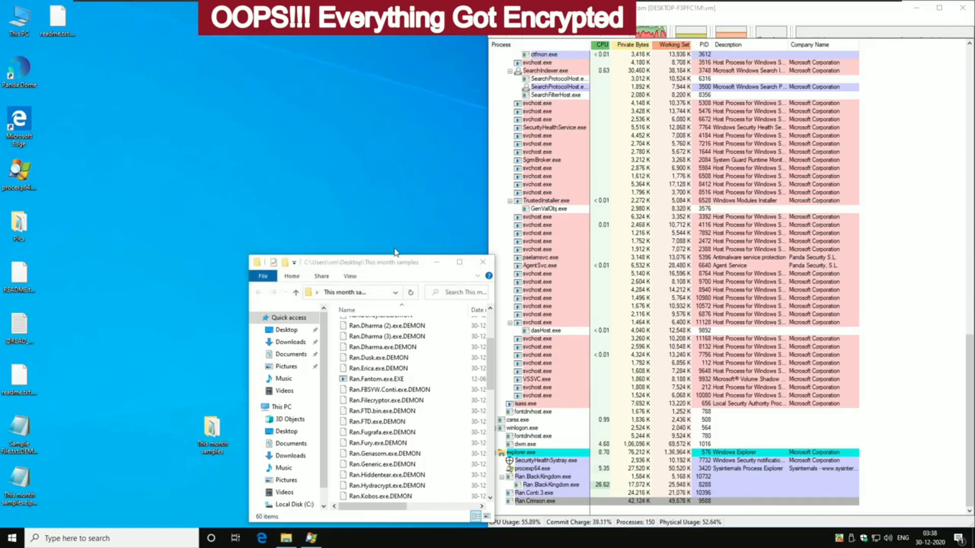
- Maximize the samples window, check the Desktop, Pics, Downloads and This month samples folders for encrypted files, and close it
{"action": "left_click_drag", "start_coordinate": [397, 262], "coordinate": [275, 129]}
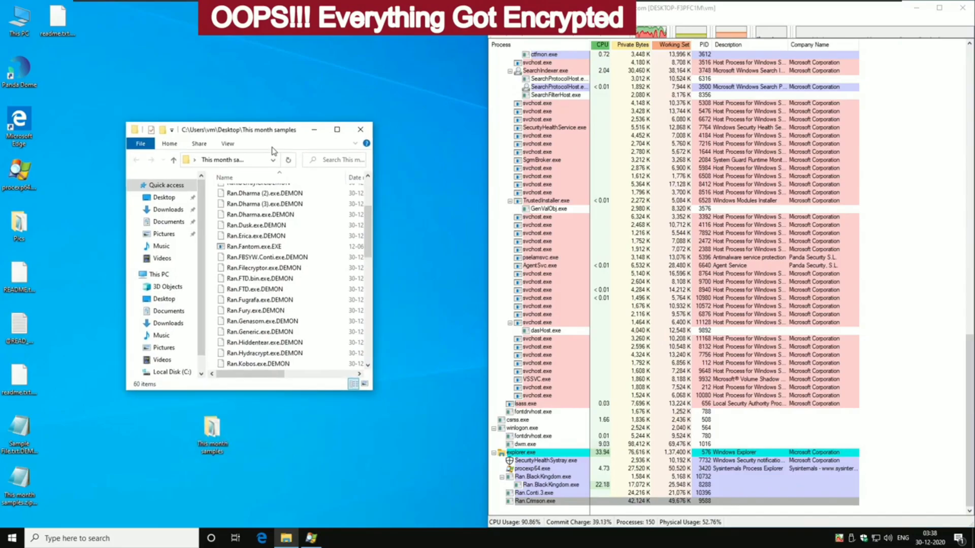
{"action": "left_click", "coordinate": [343, 131]}
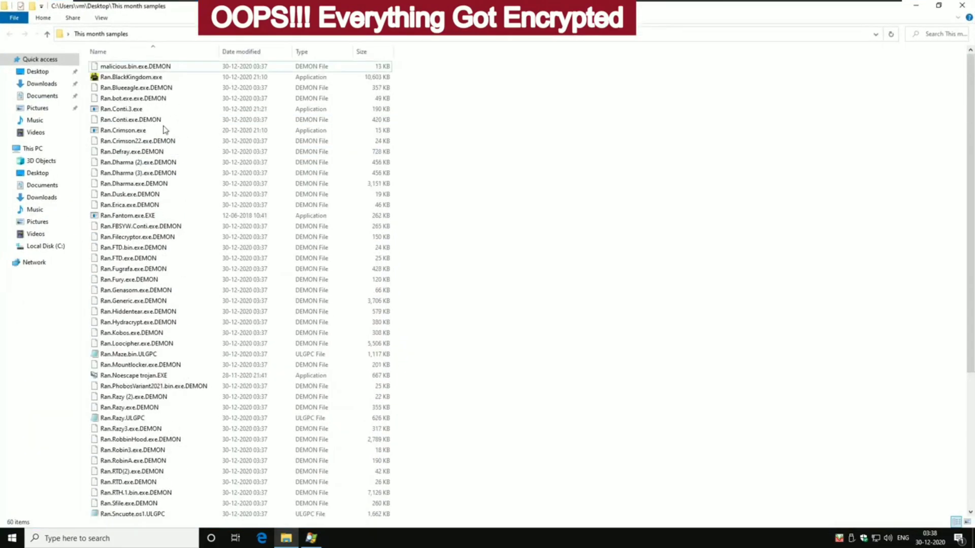
{"action": "left_click", "coordinate": [38, 71]}
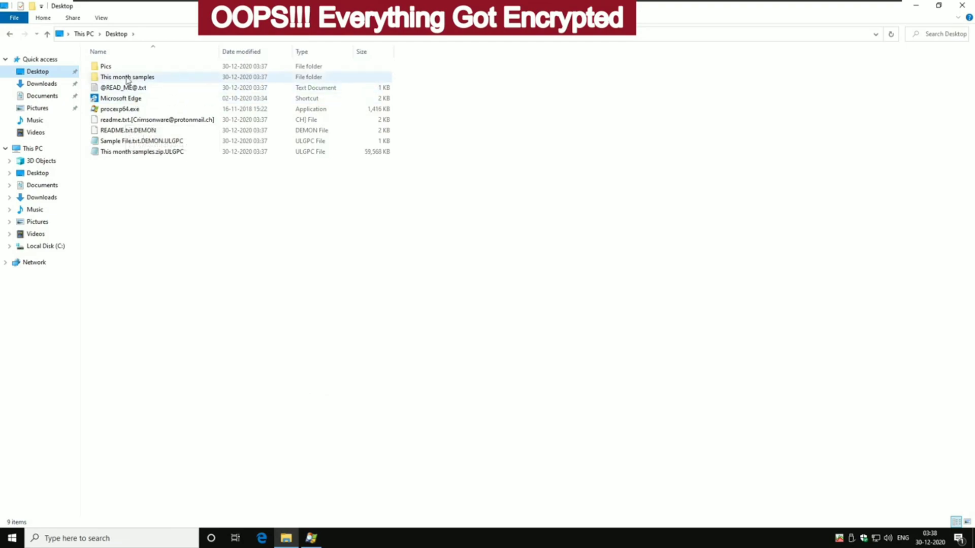
{"action": "double_click", "coordinate": [124, 69]}
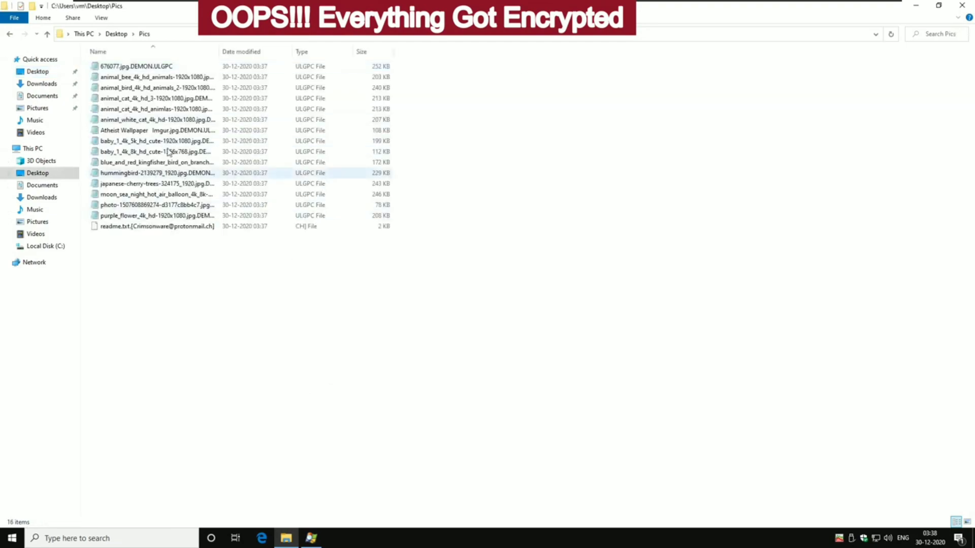
{"action": "left_click", "coordinate": [48, 83]}
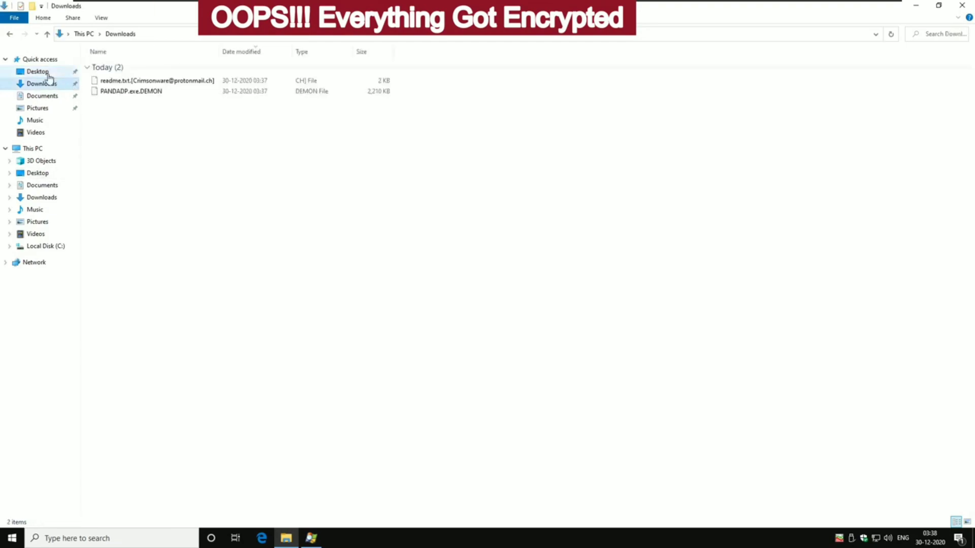
{"action": "double_click", "coordinate": [130, 77]}
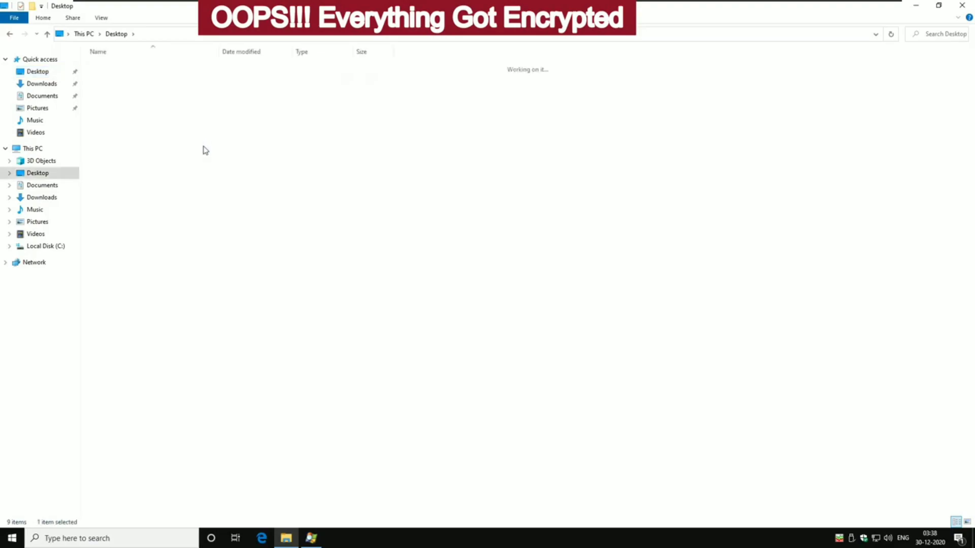
{"action": "scroll", "coordinate": [483, 268], "scroll_direction": "down", "scroll_amount": 6}
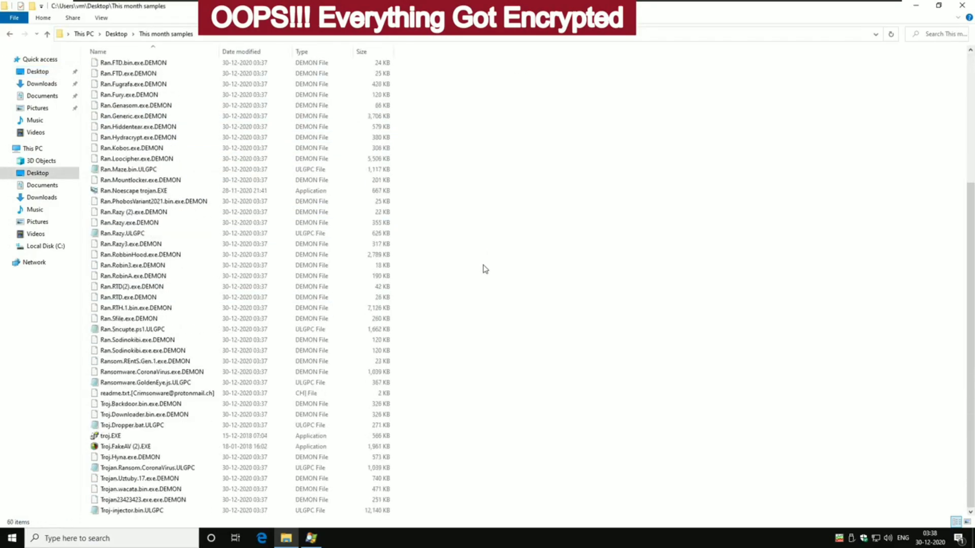
{"action": "left_click", "coordinate": [969, 4]}
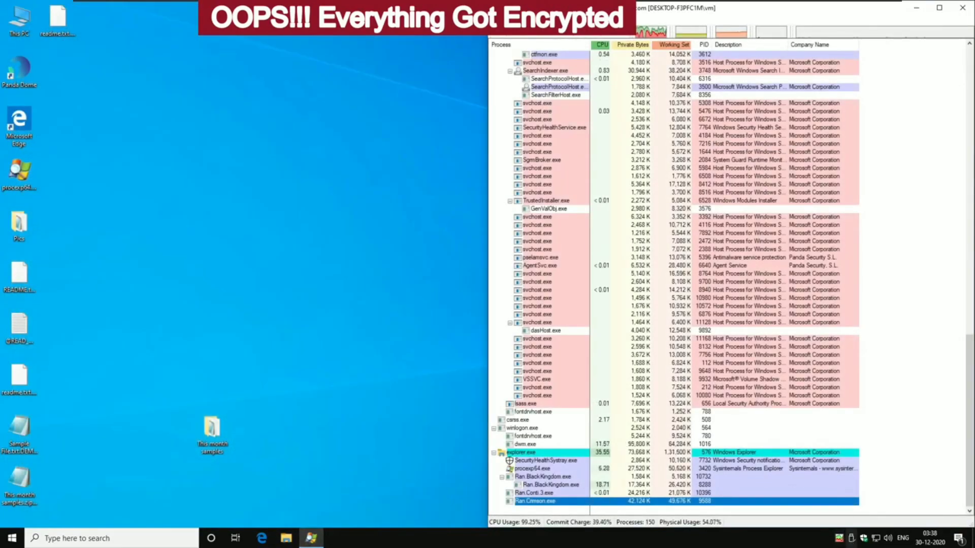
- Open Panda Dome, dismiss the activation request, read the critical alert behind the Fix option and return to the main screen
{"action": "double_click", "coordinate": [23, 74]}
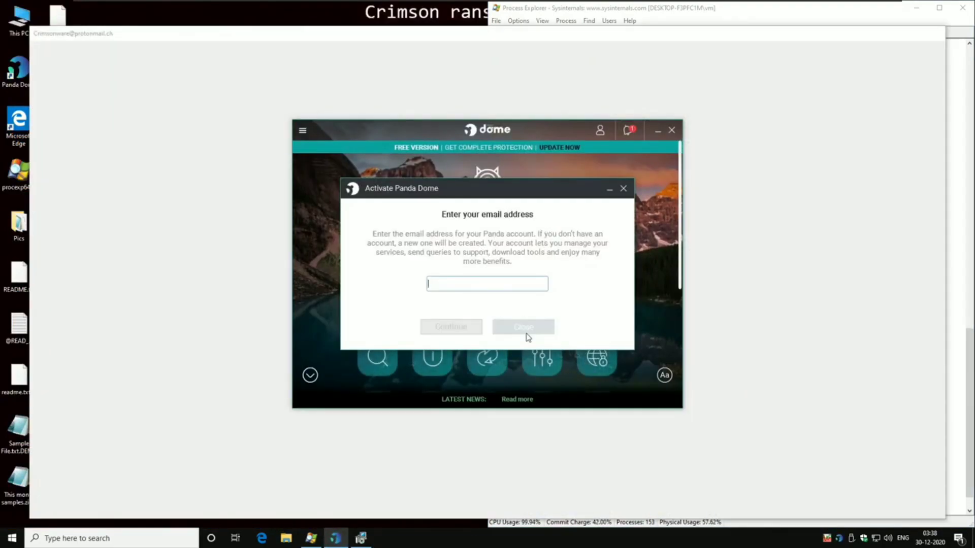
{"action": "left_click", "coordinate": [523, 329]}
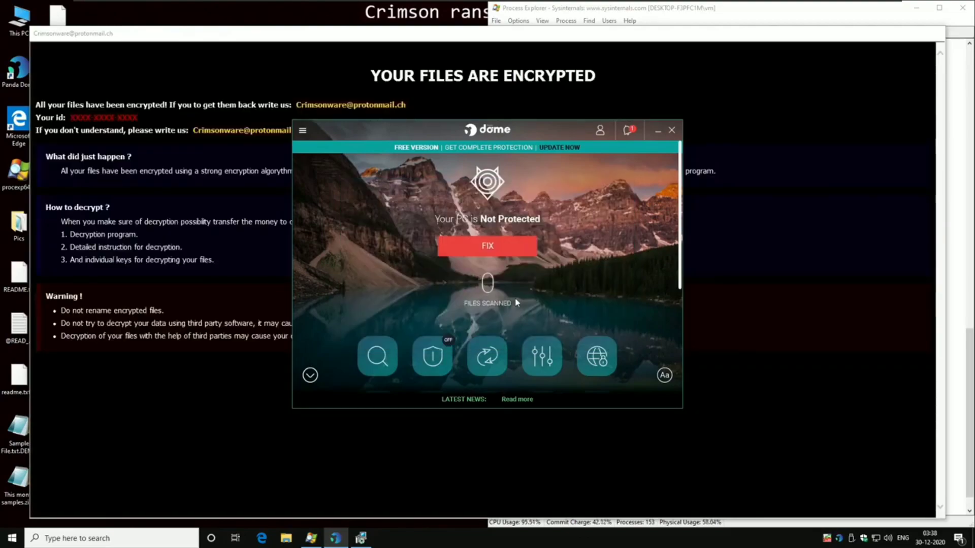
{"action": "left_click", "coordinate": [493, 249]}
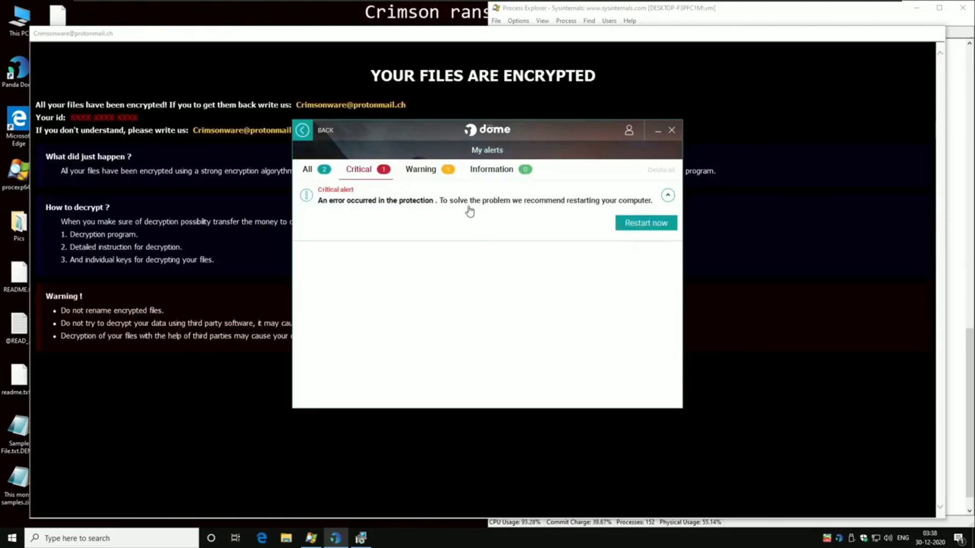
{"action": "left_click", "coordinate": [302, 130]}
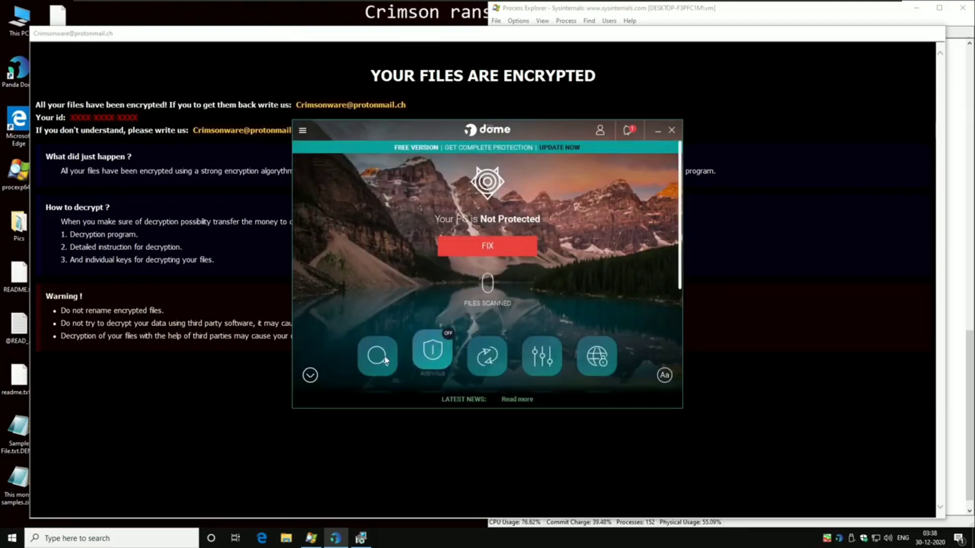
- Check the status of Panda Dome's modules and review its General and Antivirus settings
{"action": "left_click", "coordinate": [310, 376]}
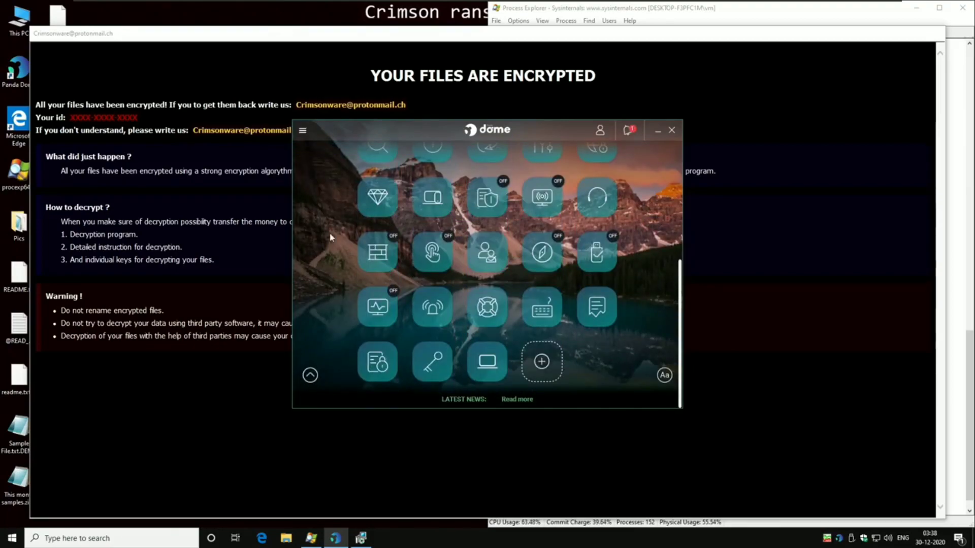
{"action": "left_click", "coordinate": [304, 132]}
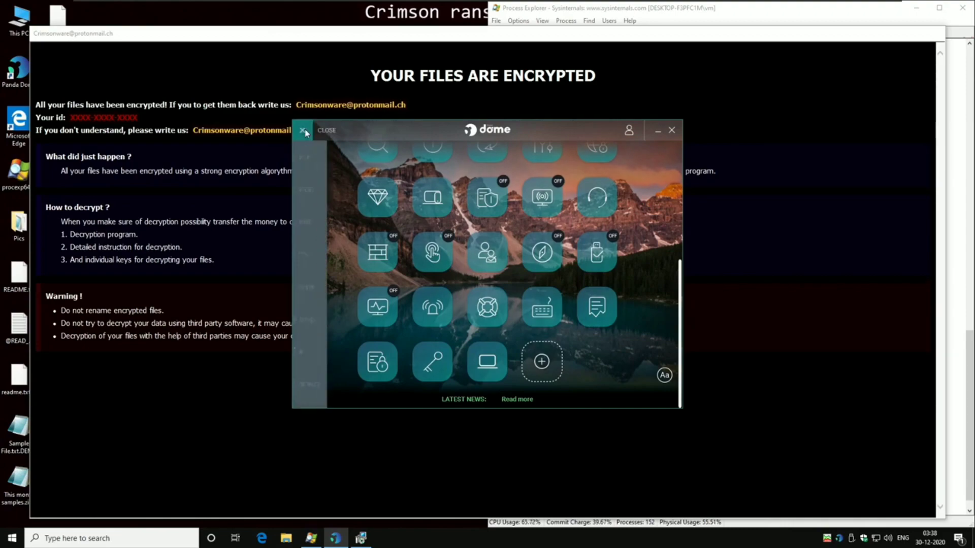
{"action": "left_click", "coordinate": [338, 242]}
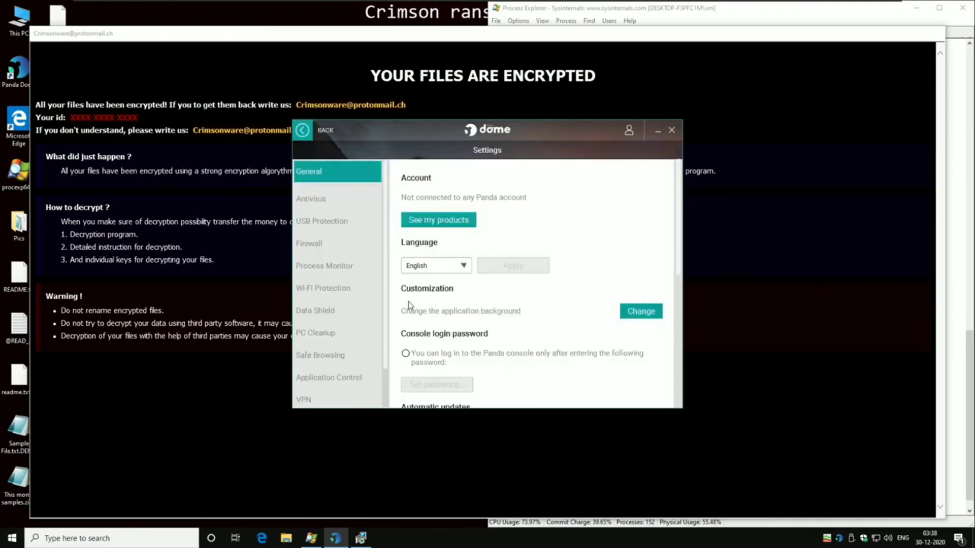
{"action": "scroll", "coordinate": [512, 326], "scroll_direction": "down", "scroll_amount": 5}
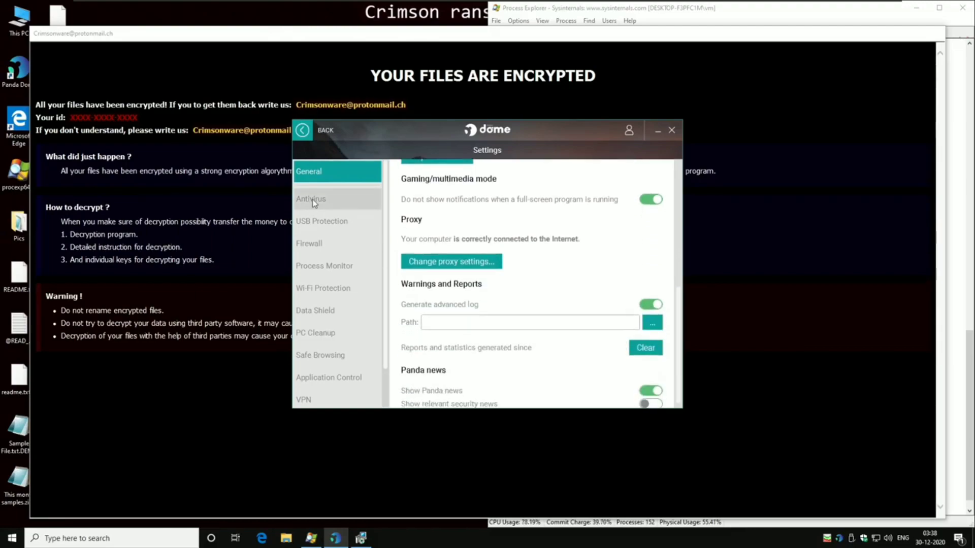
{"action": "left_click", "coordinate": [366, 212]}
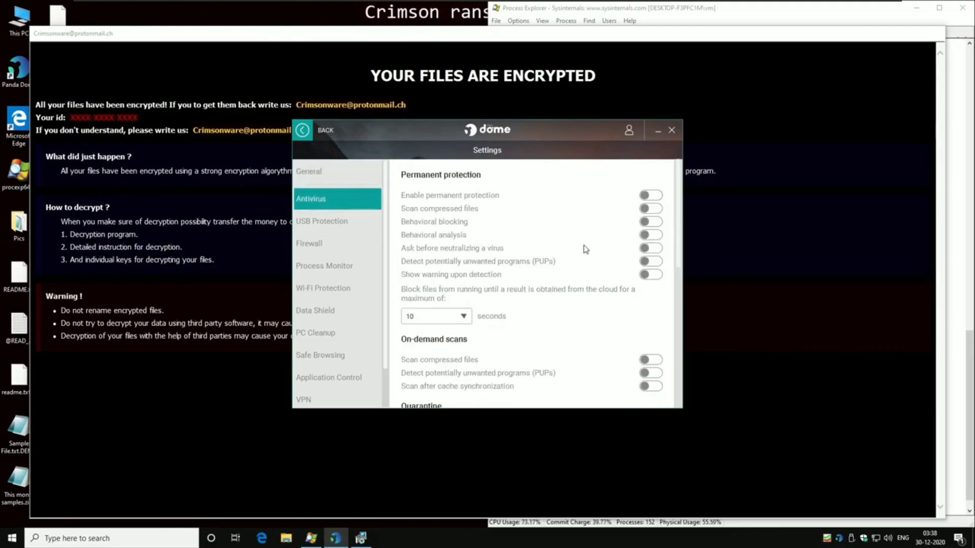
- Review the remaining Antivirus settings down to the exclusions, return to Panda Dome's main screen and minimize it
{"action": "scroll", "coordinate": [505, 294], "scroll_direction": "down", "scroll_amount": 10}
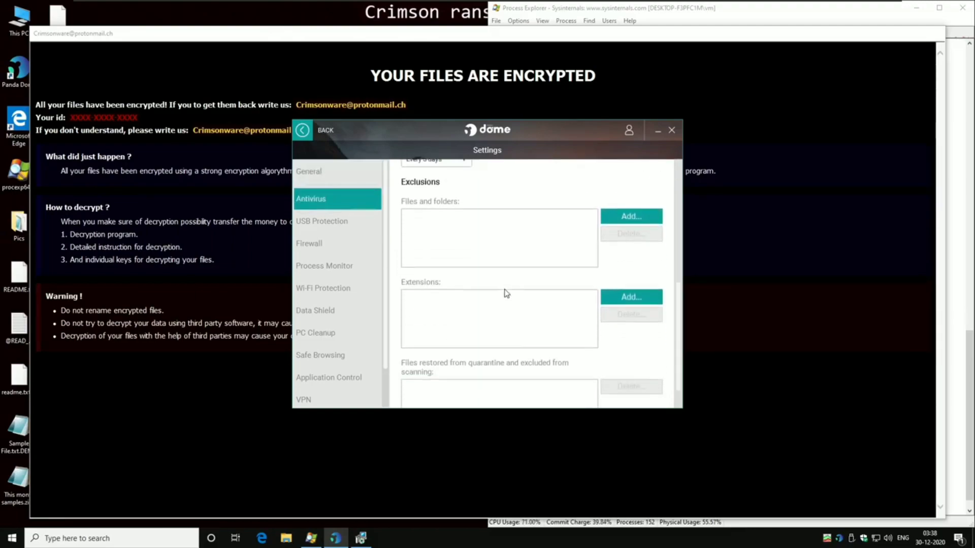
{"action": "scroll", "coordinate": [454, 344], "scroll_direction": "up", "scroll_amount": 10}
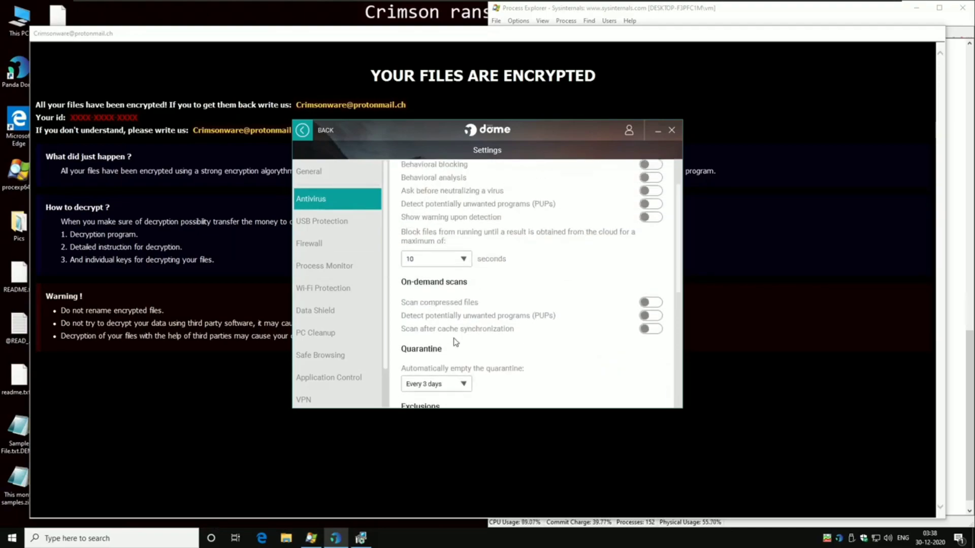
{"action": "left_click", "coordinate": [304, 130]}
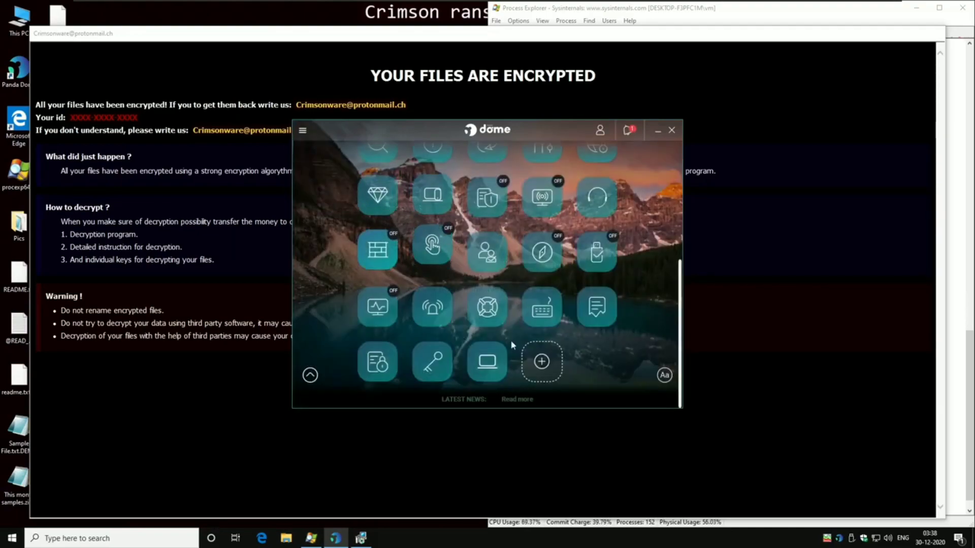
{"action": "left_click", "coordinate": [659, 130]}
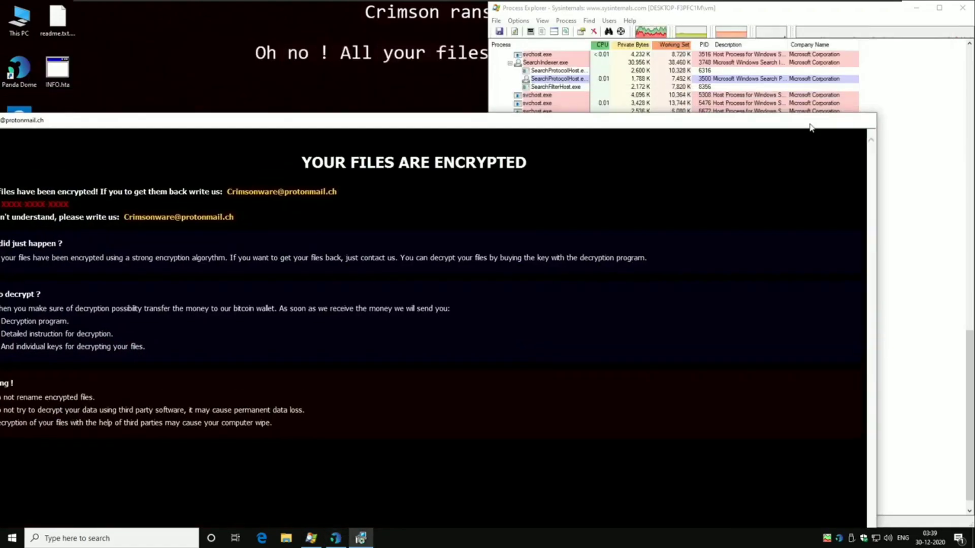
- Close the Crimson ransom note window and Process Explorer to expose the whole desktop wallpaper
{"action": "double_click", "coordinate": [408, 133]}
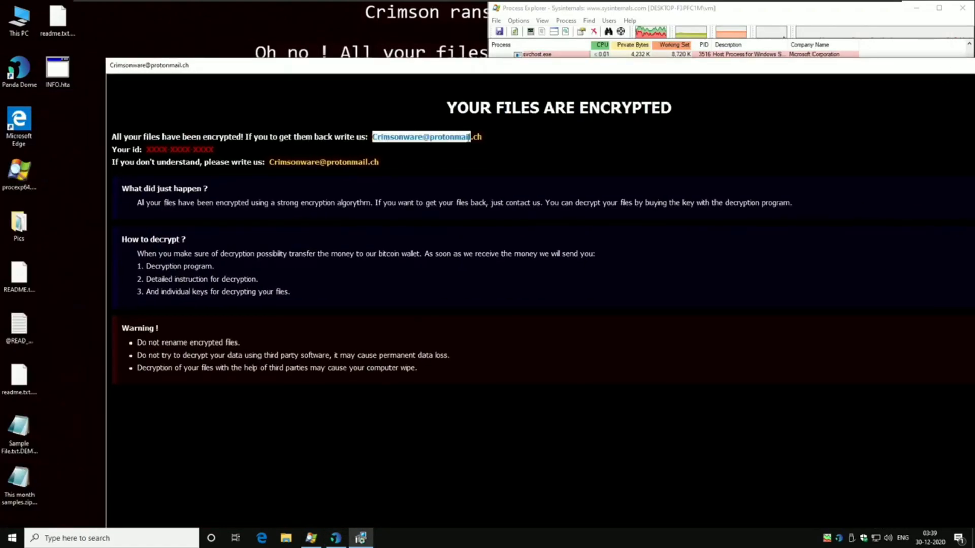
{"action": "left_click", "coordinate": [470, 151]}
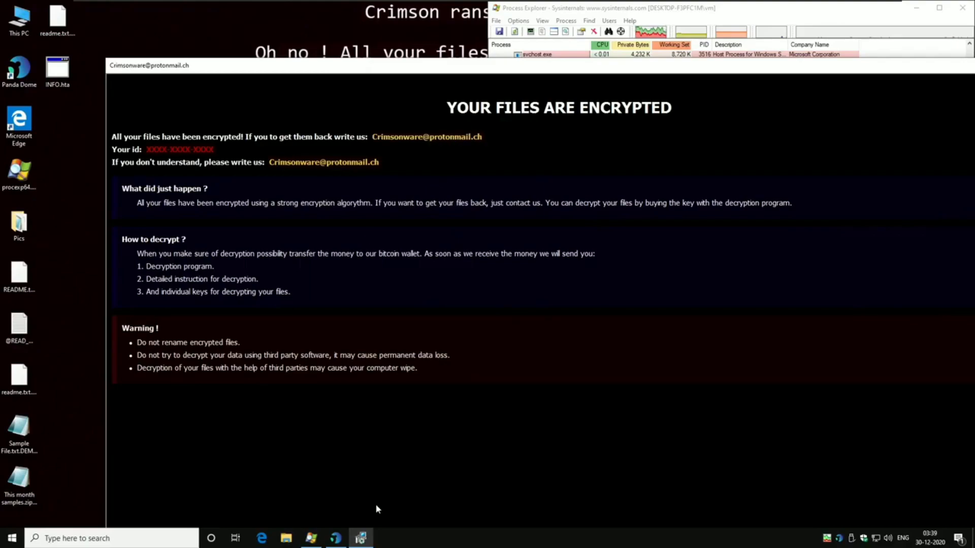
{"action": "left_click", "coordinate": [360, 538]}
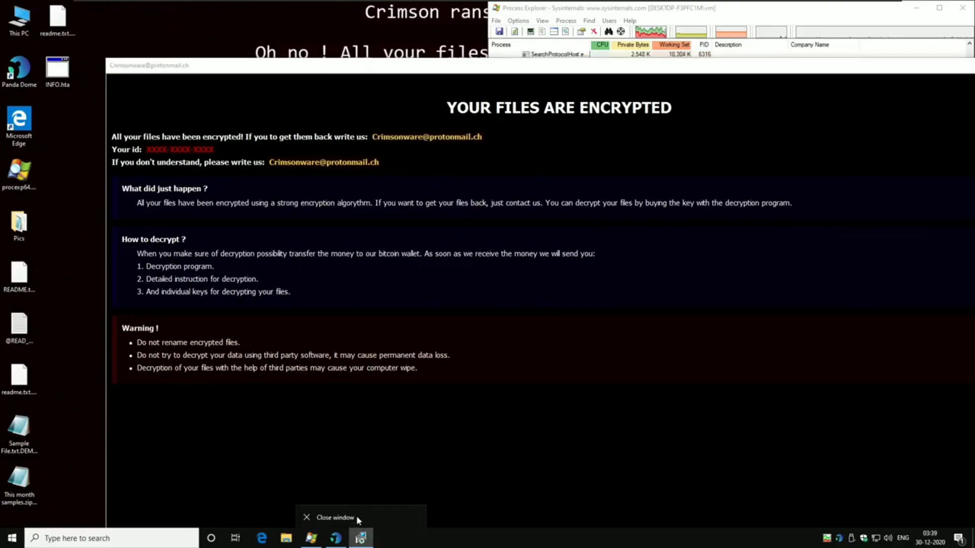
{"action": "left_click", "coordinate": [356, 513]}
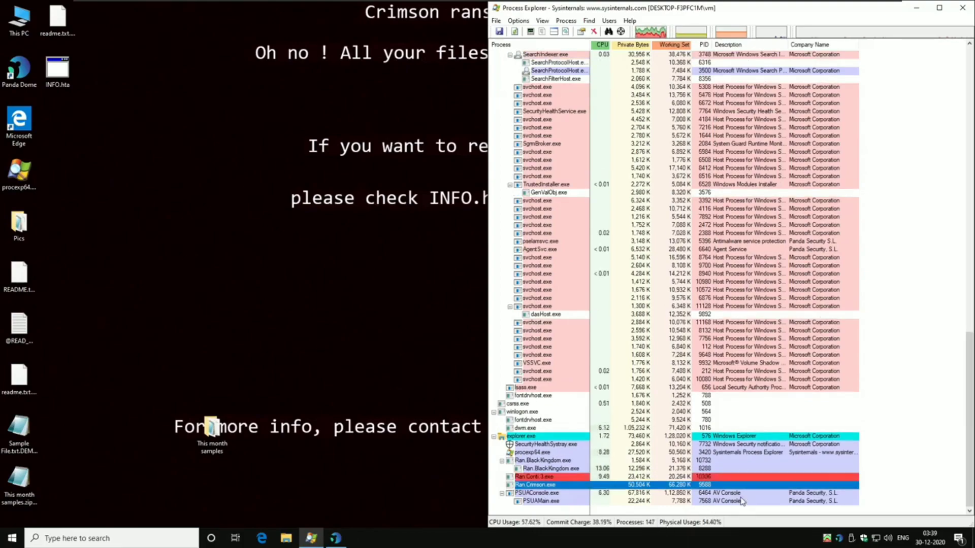
{"action": "left_click", "coordinate": [961, 8]}
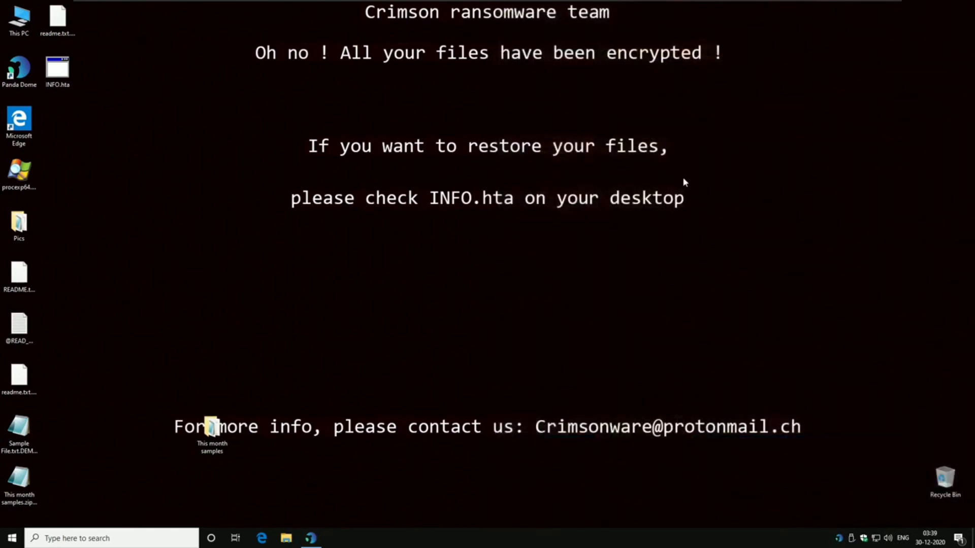